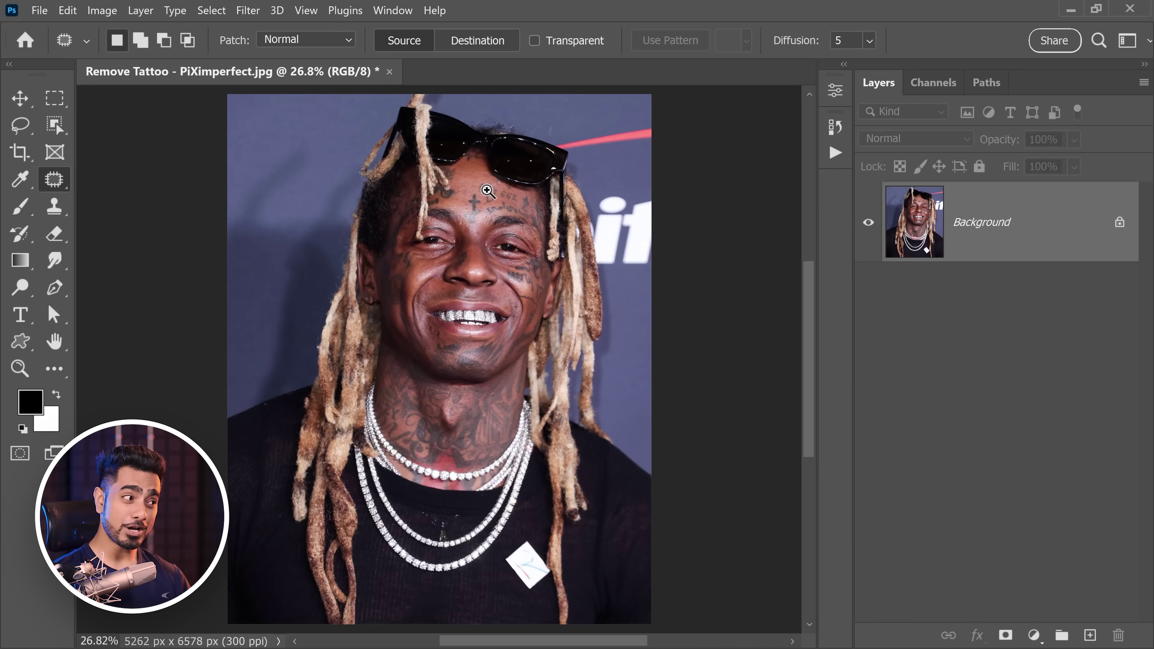
Try patching the Africa outline tattoo on the forehead with clean nearby skin.
drag(487, 191, 538, 176)
mouse_move(520, 192)
mouse_down()
mouse_move(433, 184)
mouse_move(423, 239)
mouse_move(445, 264)
mouse_move(552, 263)
mouse_move(557, 223)
mouse_move(525, 193)
mouse_move(418, 157)
mouse_move(364, 119)
mouse_up()
key(ctrl+d)
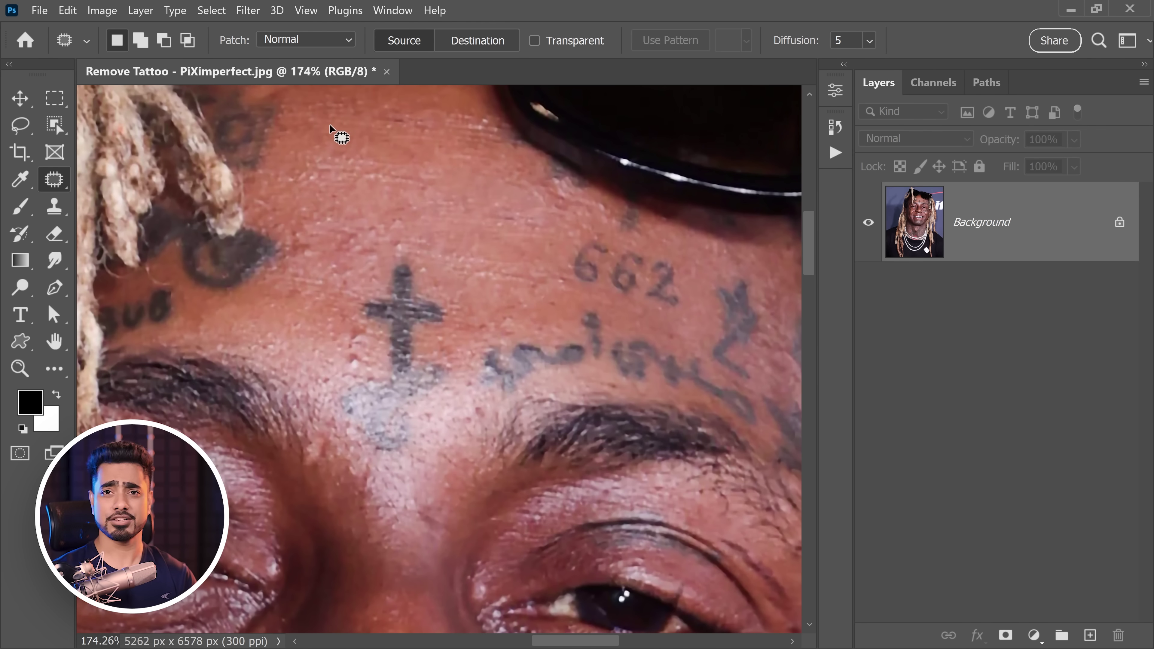
Try patching the round tattoo beneath the dreadlock tip with clean forehead skin.
drag(235, 245, 362, 242)
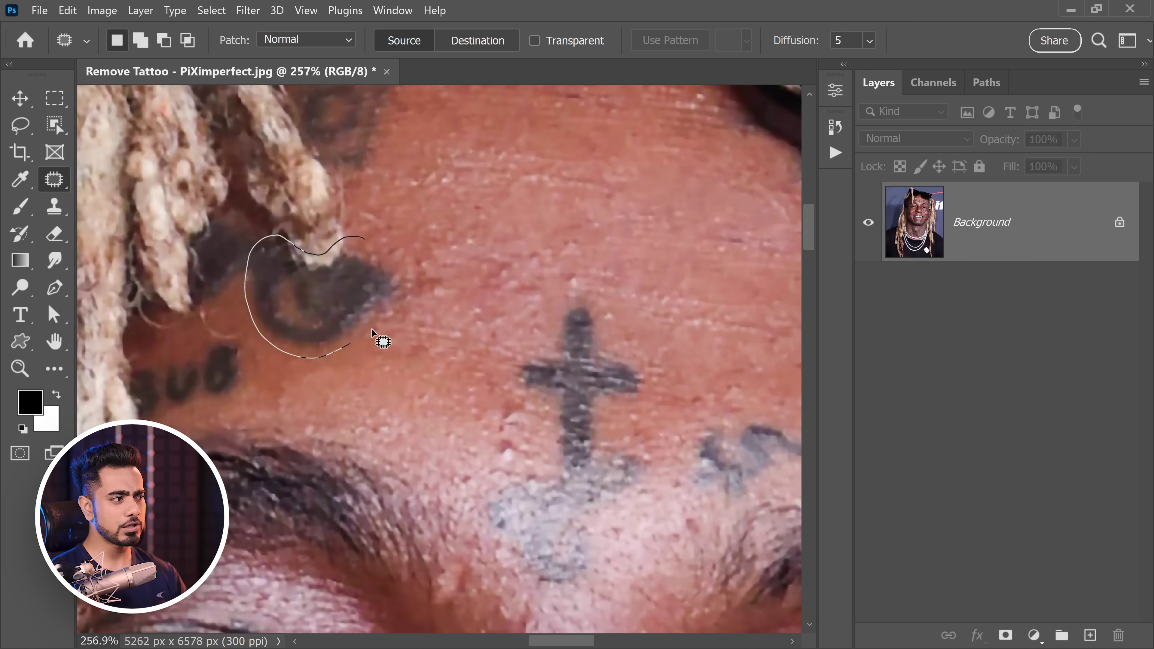
mouse_move(371, 329)
mouse_down()
mouse_move(369, 242)
mouse_move(406, 300)
mouse_move(363, 256)
mouse_up()
mouse_move(379, 275)
mouse_down()
mouse_move(406, 265)
mouse_move(496, 170)
mouse_up()
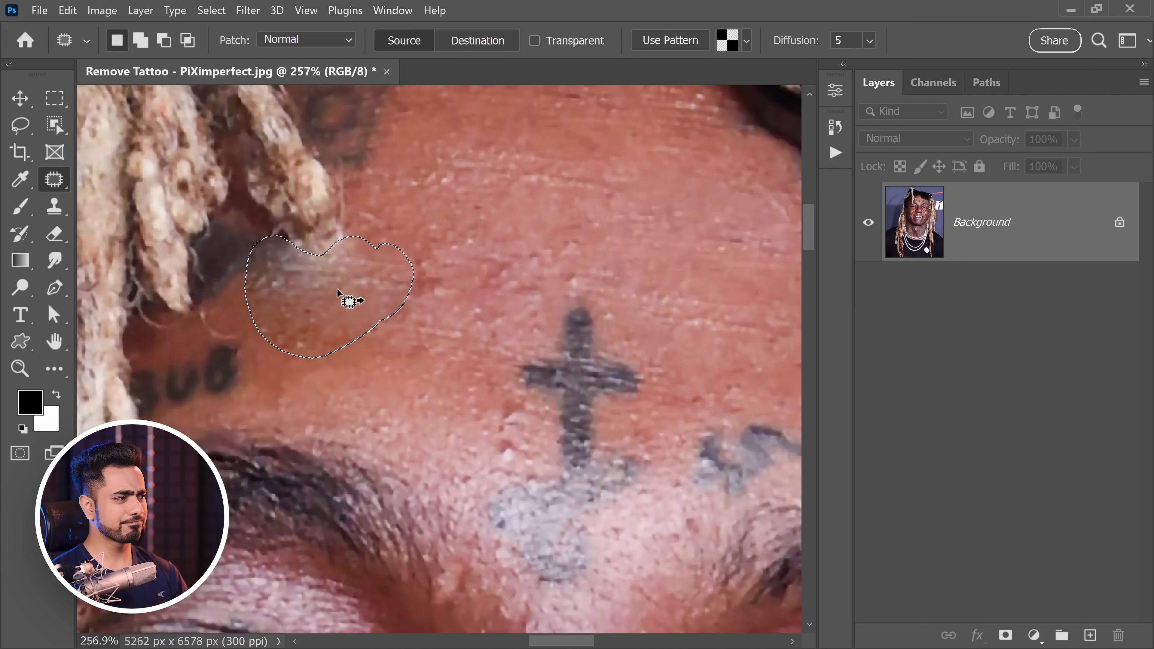
key(ctrl+d)
Examine the tattoos on the forehead, cheeks, chin and neck up close and across the whole portrait.
scroll(335, 258, down, 8)
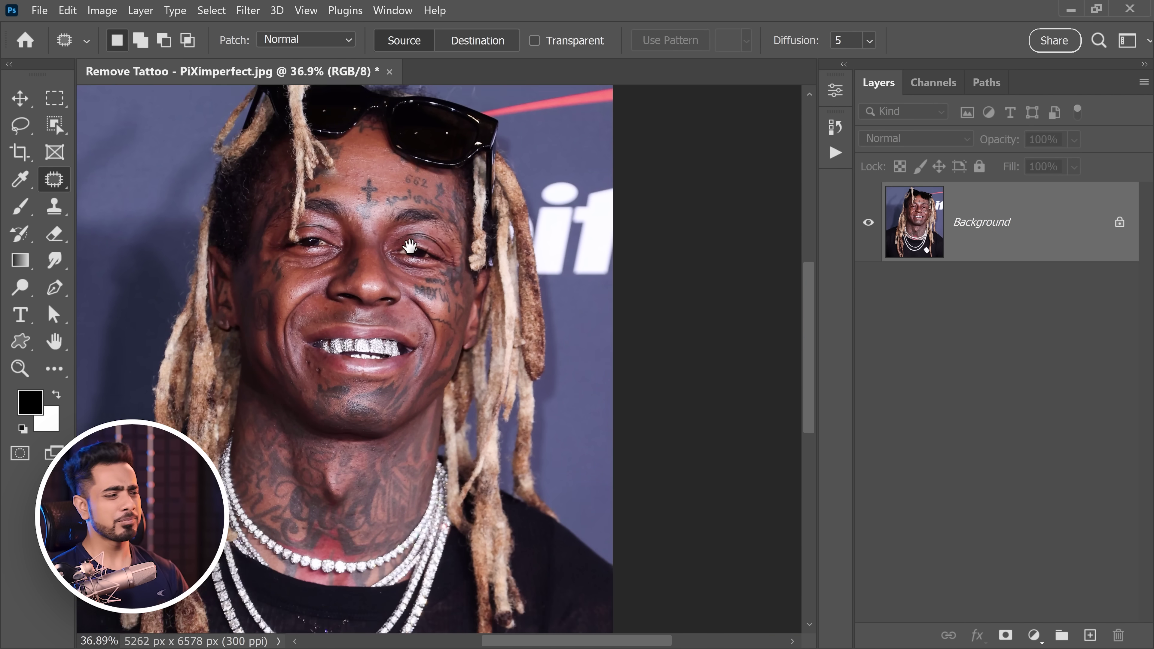
drag(409, 246, 395, 228)
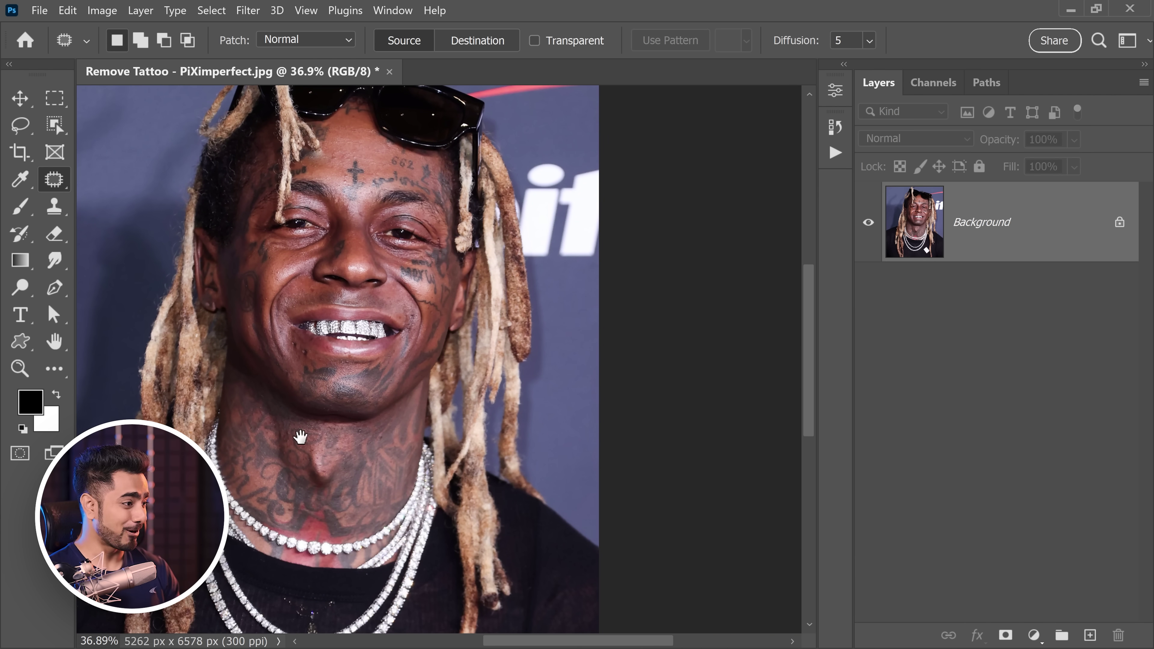
scroll(300, 436, up, 3)
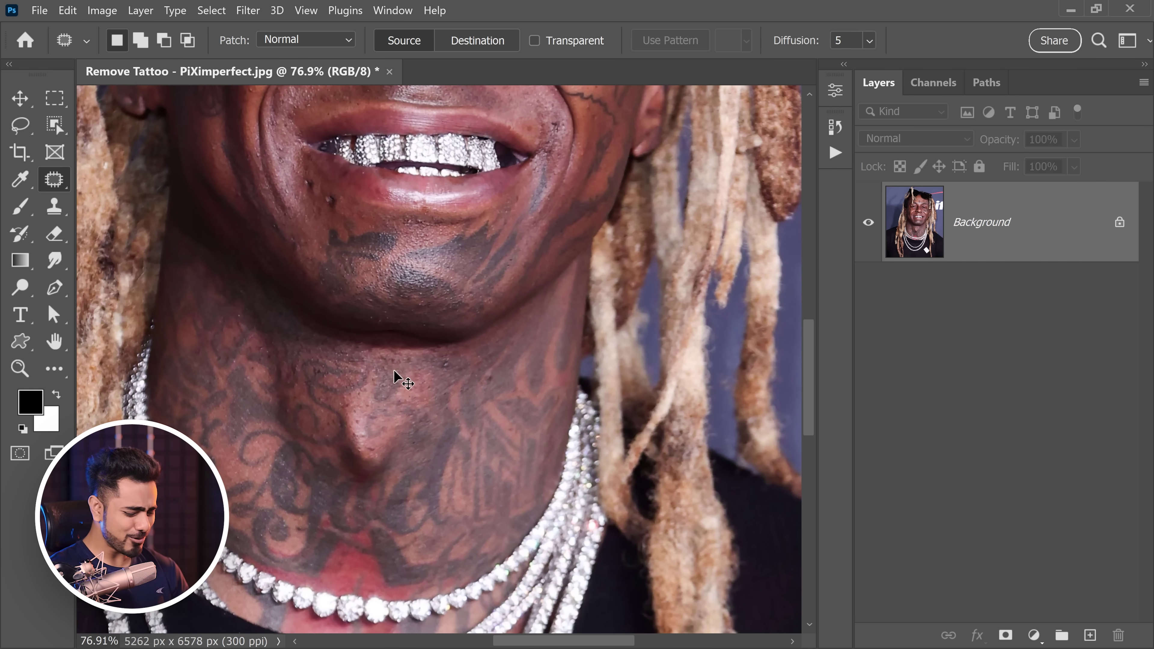
scroll(393, 370, down, 4)
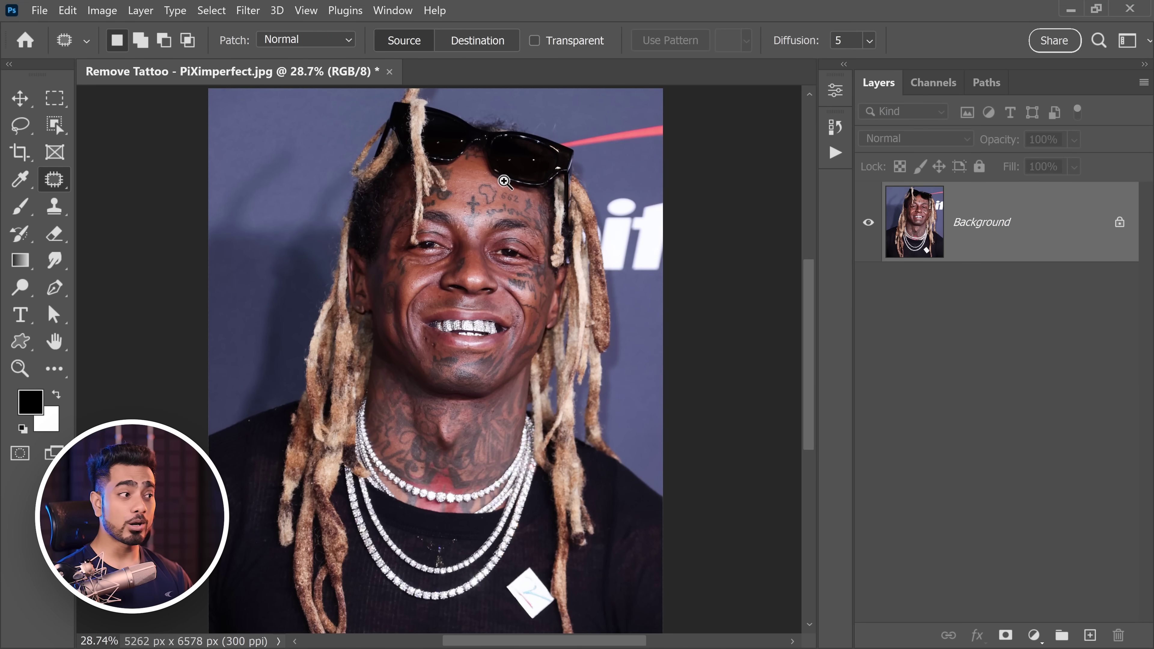
ctrl+click(494, 181)
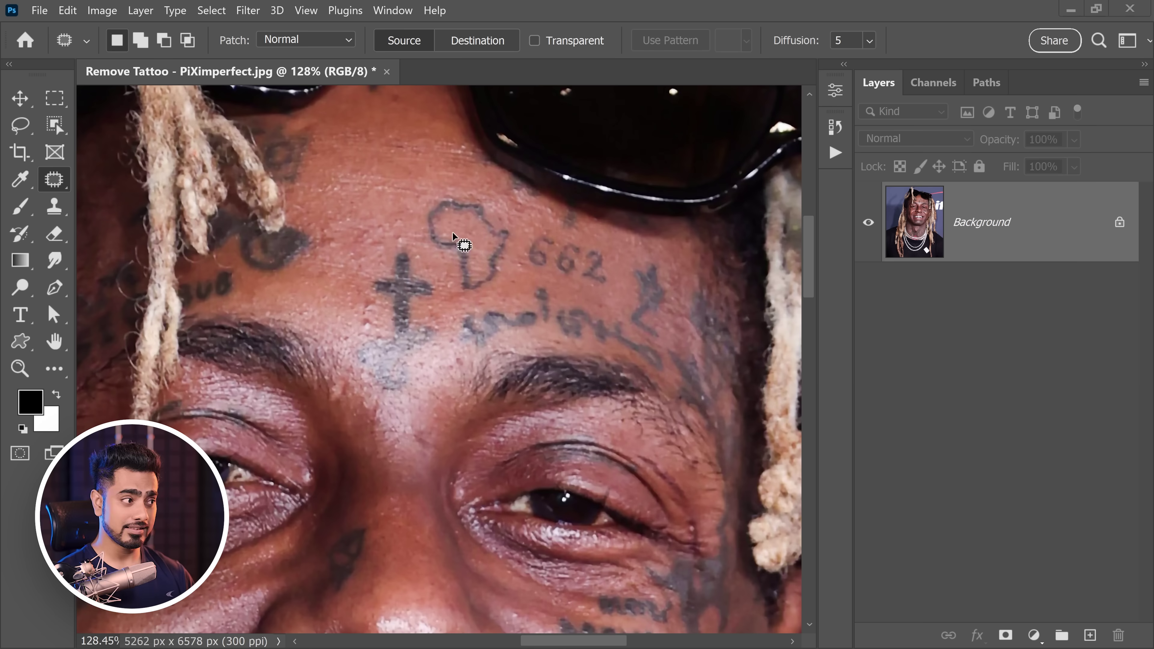
key(ctrl)
key(ctrl)
scroll(423, 331, down, 2)
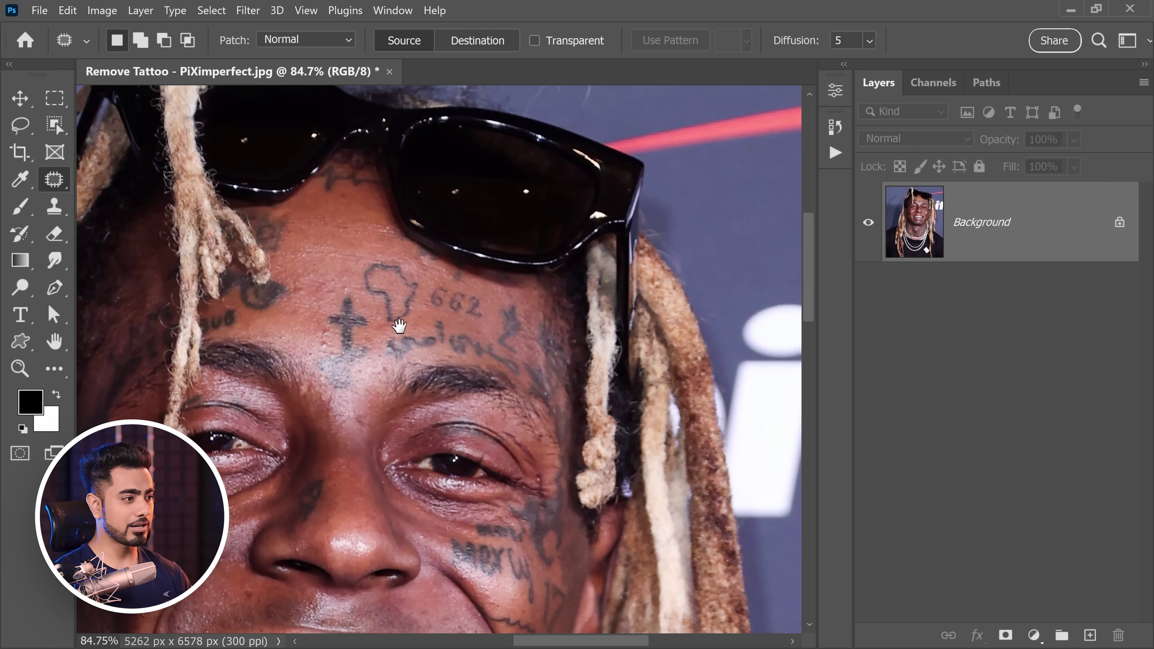
scroll(456, 328, up, 3)
scroll(456, 281, down, 2)
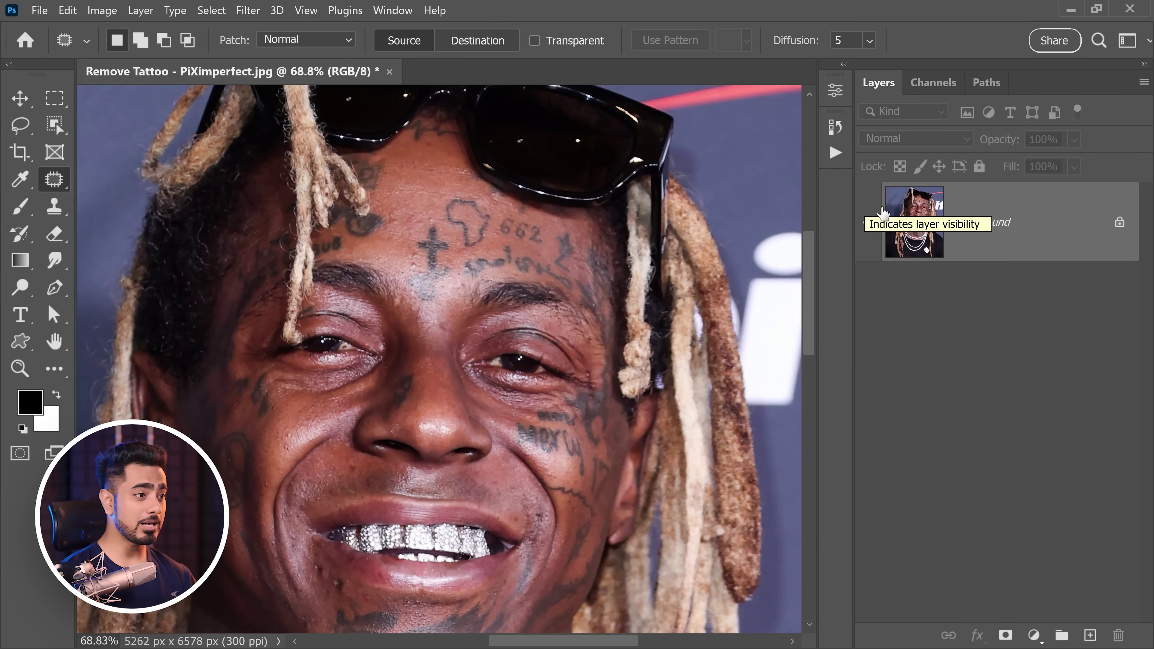
Duplicate the Background layer and name the copy Stage 1.
key(ctrl+j)
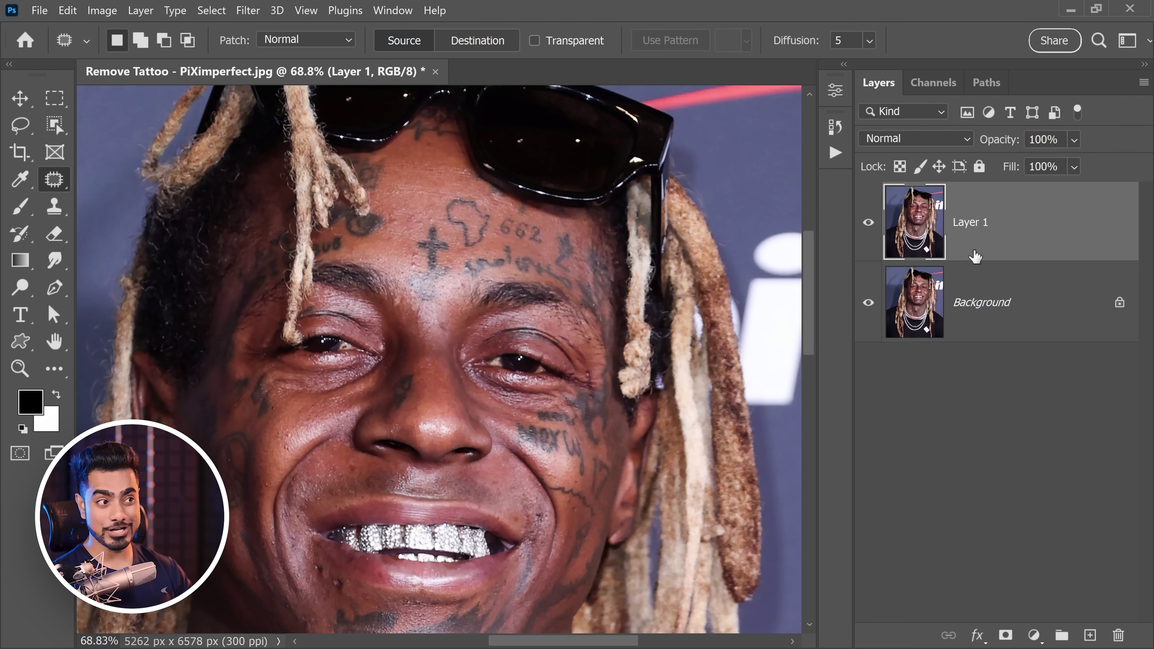
double_click(971, 223)
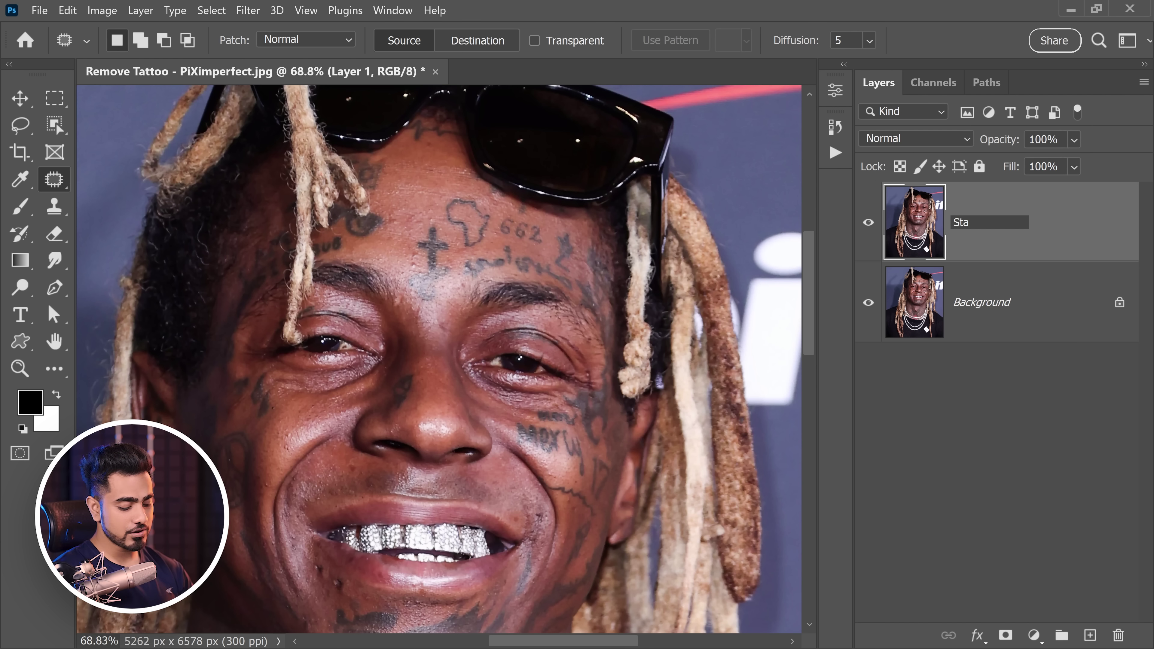
key(Return)
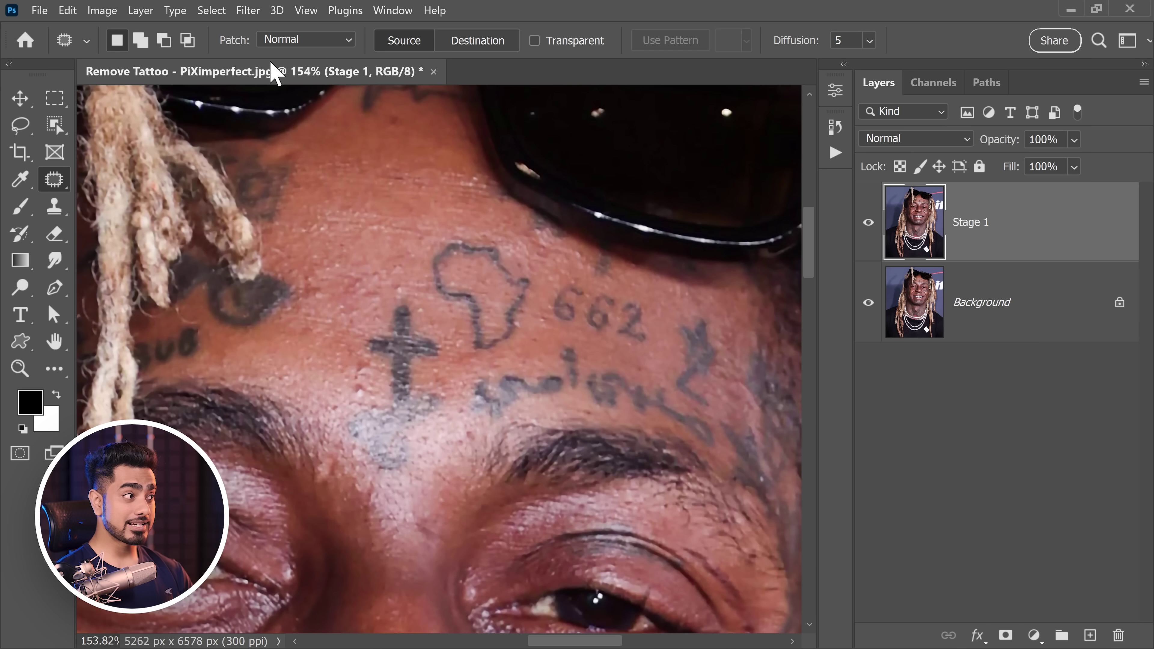
Use the Patch tool in Normal mode to replace the Africa outline tattoo with clean skin from the upper forehead.
click(283, 37)
click(295, 46)
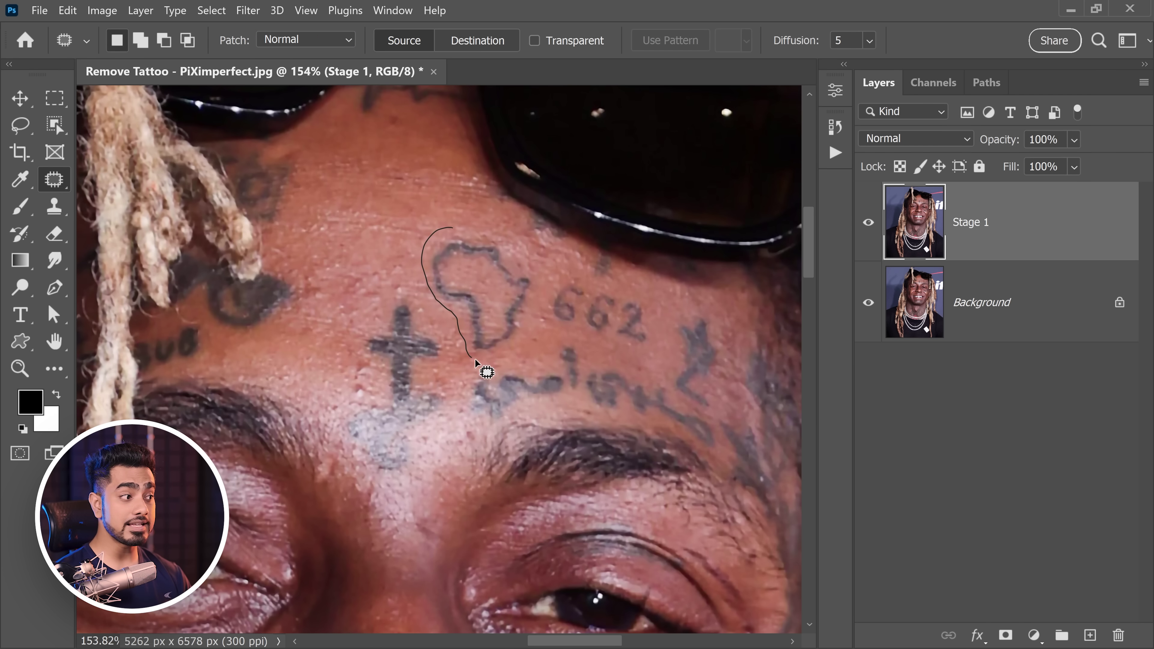
mouse_move(475, 360)
mouse_down()
mouse_move(543, 287)
mouse_move(455, 227)
mouse_move(373, 202)
mouse_up()
key(ctrl+d)
Patch out the digits 662 on the forehead piece by piece with adjacent clean skin.
drag(605, 304, 557, 291)
drag(541, 304, 486, 299)
key(ctrl+d)
drag(584, 293, 550, 311)
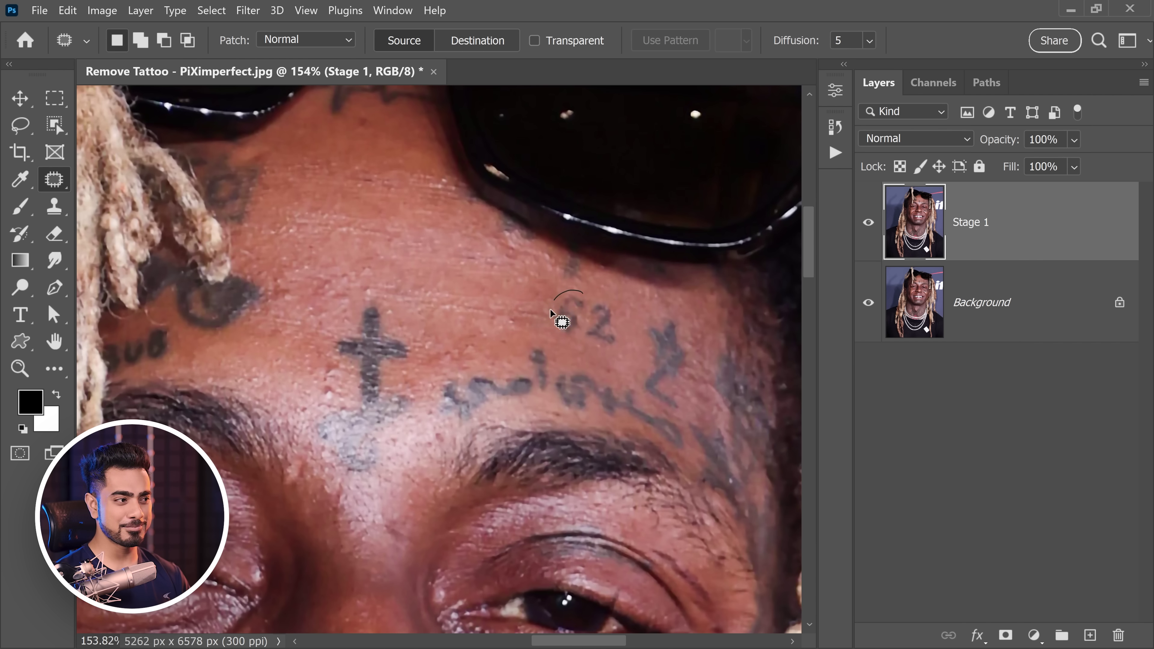
mouse_move(625, 343)
mouse_down()
mouse_move(586, 293)
mouse_move(499, 308)
mouse_up()
key(ctrl+d)
drag(598, 322, 588, 345)
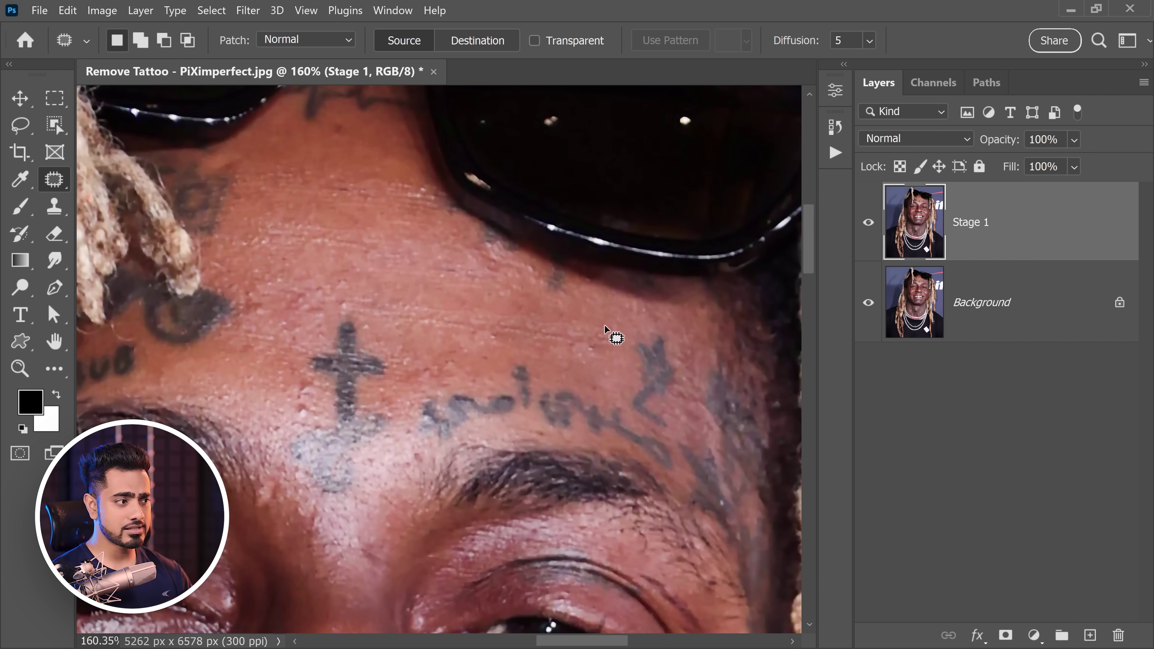
mouse_move(577, 321)
mouse_down()
mouse_move(622, 346)
mouse_move(607, 322)
mouse_up()
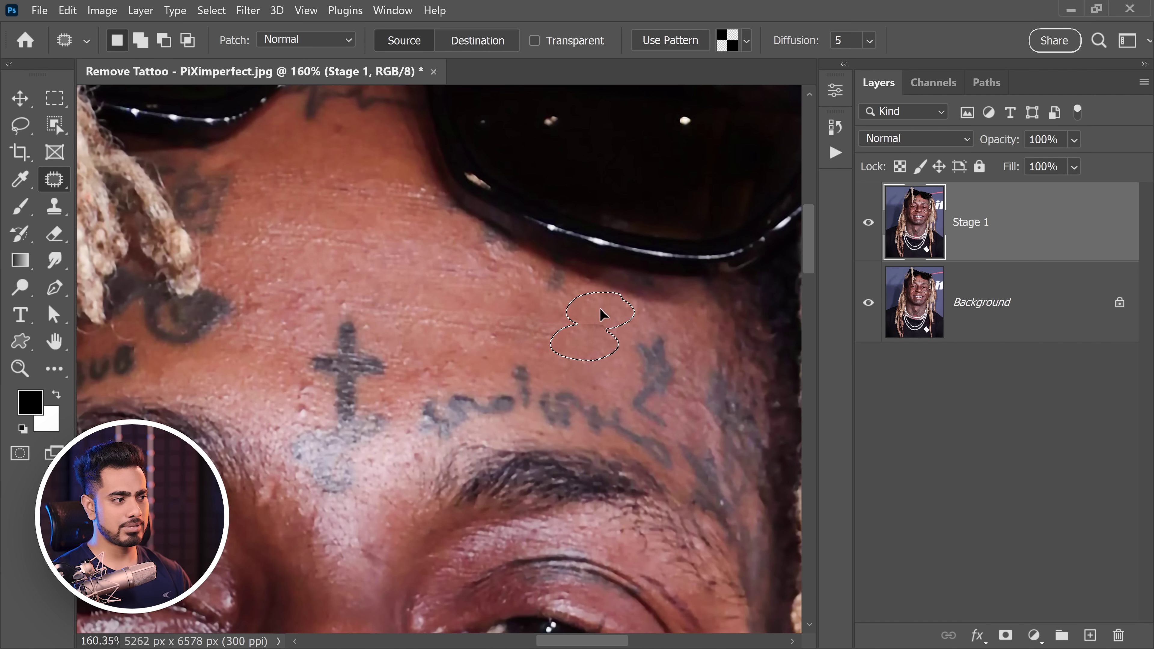
key(ctrl+d)
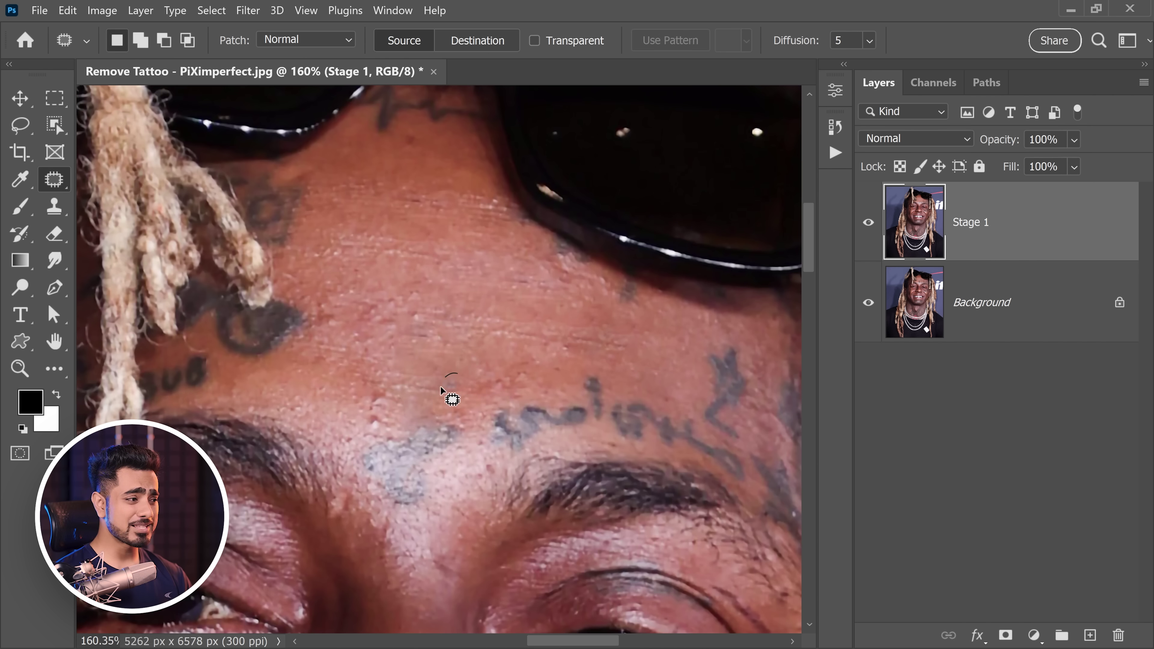
Patch the remaining trace of the cross tattoo with clean forehead skin beside it.
drag(440, 386, 445, 389)
drag(318, 392, 318, 391)
key(ctrl+d)
Patch out the script lettering and star above the eyebrow and the faint tattoo between the eyebrows.
scroll(421, 379, down, 3)
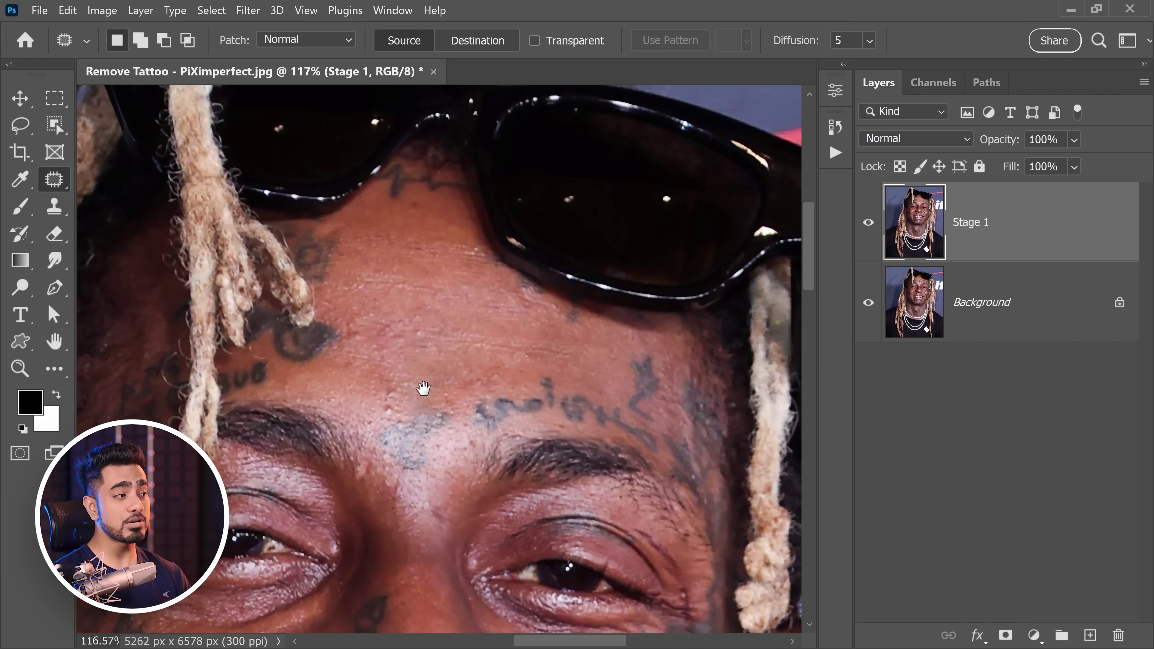
drag(424, 390, 371, 371)
mouse_move(583, 304)
mouse_down()
mouse_move(565, 372)
mouse_move(583, 304)
mouse_up()
drag(579, 343, 528, 314)
mouse_move(511, 353)
mouse_down()
mouse_move(495, 372)
mouse_move(511, 352)
mouse_up()
drag(370, 360, 369, 364)
drag(349, 372, 326, 358)
key(ctrl+d)
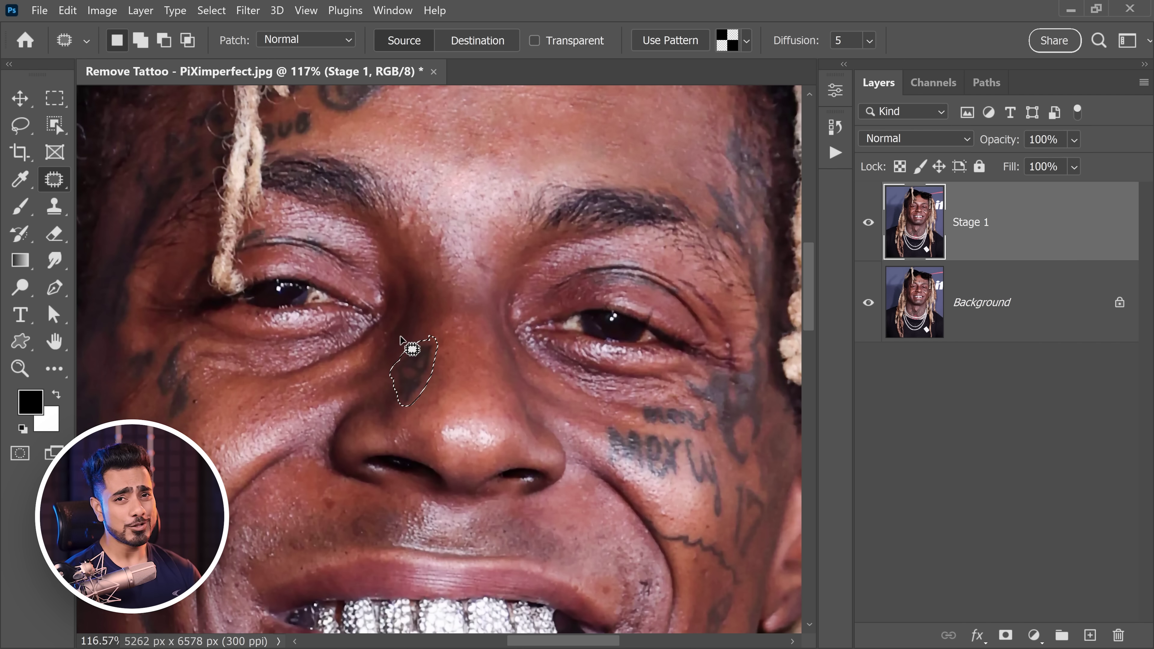
Patch the tattoo on the side of the nose with matching skin from higher up the nose, undoing the first try.
mouse_move(430, 337)
mouse_down()
mouse_move(391, 377)
mouse_move(420, 363)
mouse_move(441, 295)
mouse_move(454, 304)
mouse_up()
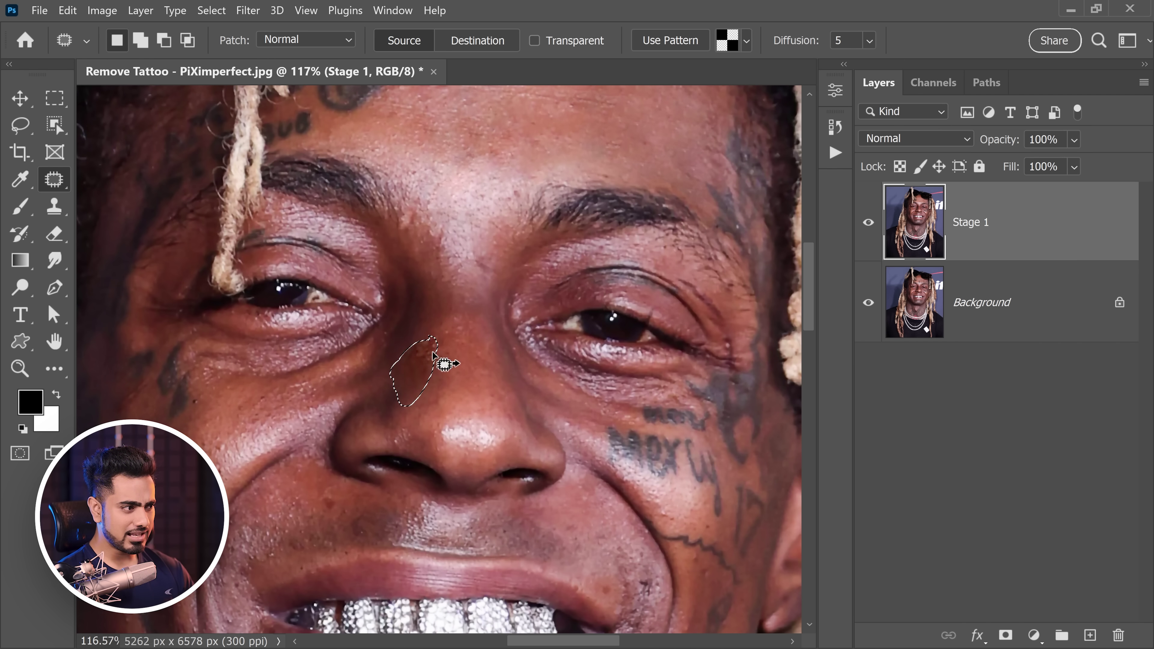
key(ctrl+z)
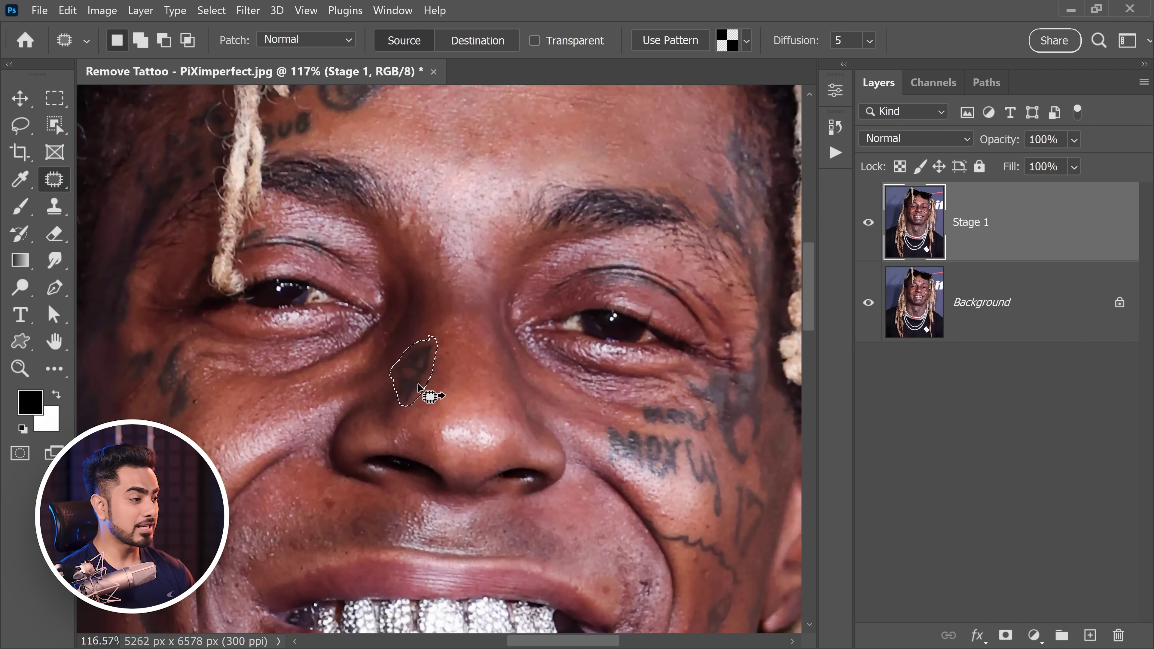
drag(417, 375, 428, 331)
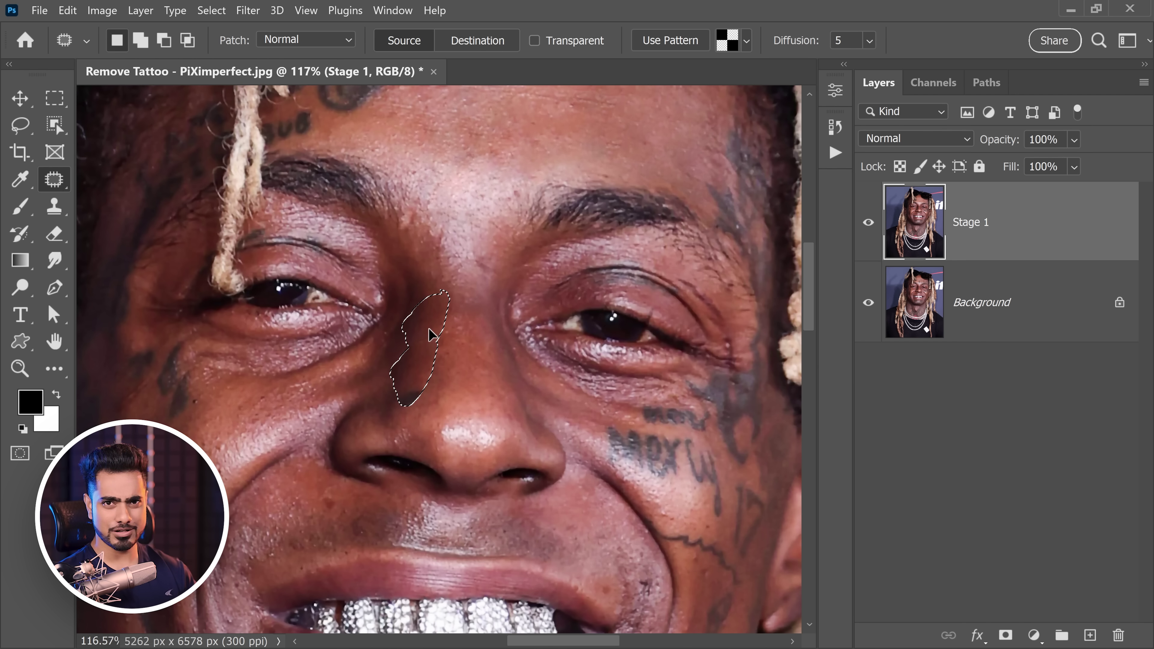
mouse_move(430, 334)
mouse_down()
mouse_move(437, 384)
mouse_move(422, 384)
mouse_move(421, 359)
mouse_up()
key(ctrl+d)
key(ctrl+d)
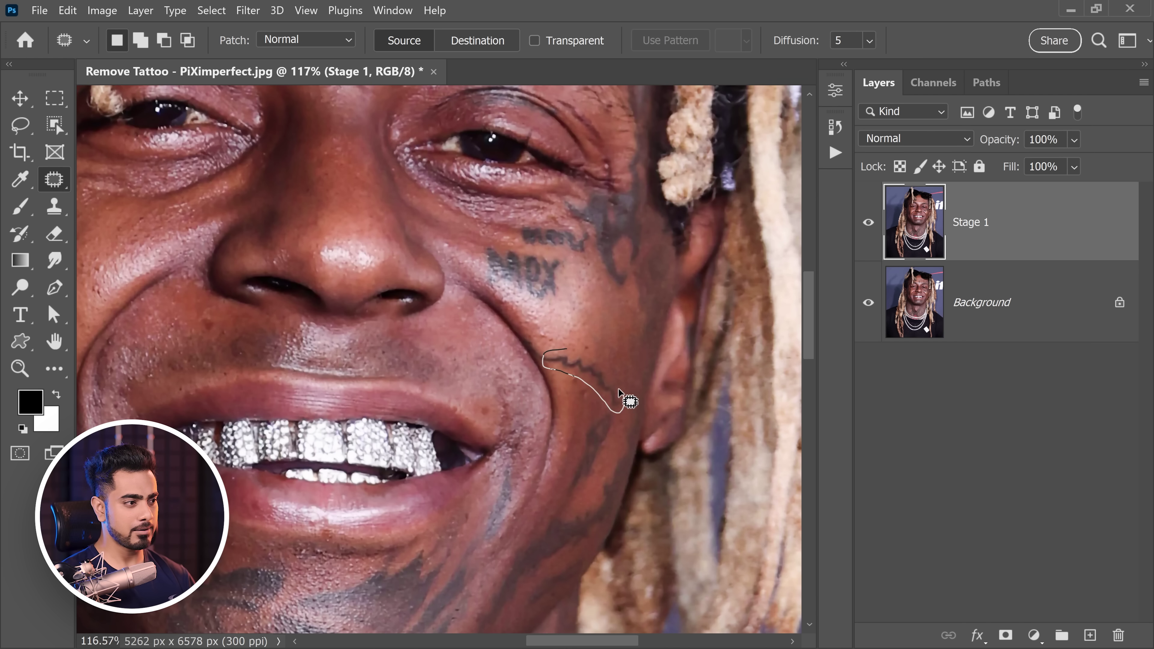
Patch out the thin wavy line tattoo on the cheek beside the smile crease.
mouse_move(574, 346)
mouse_down()
mouse_move(565, 345)
mouse_move(583, 336)
mouse_move(560, 339)
mouse_move(595, 377)
mouse_up()
key(ctrl+d)
key(ctrl+d)
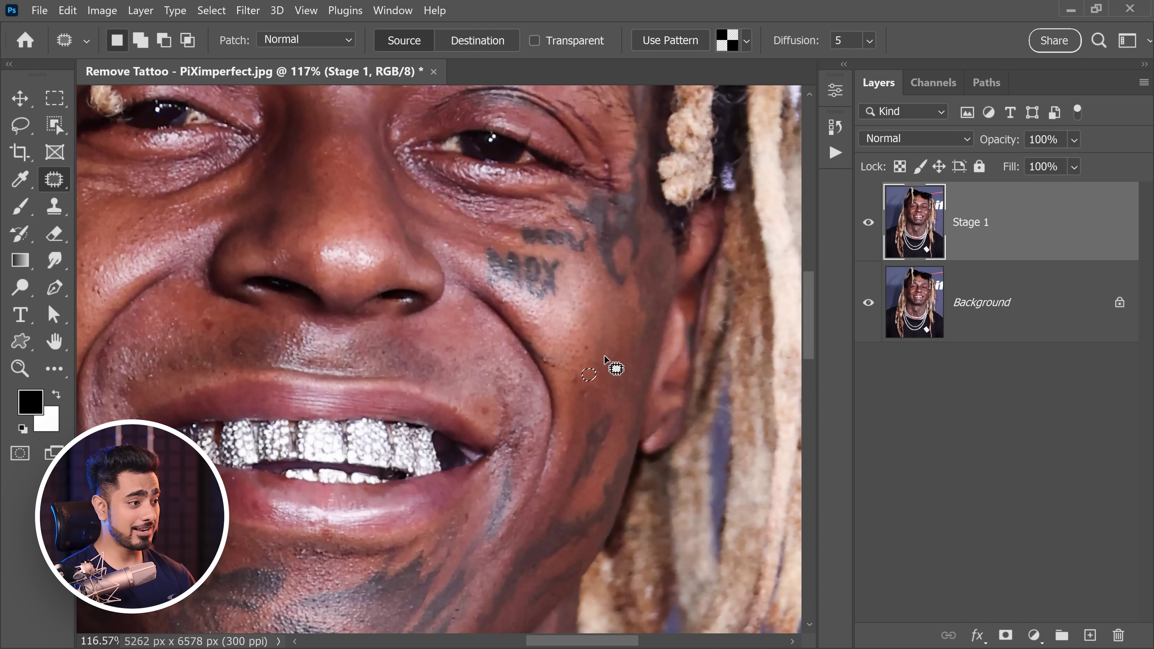
Try patching the tattoo remnant on the smile crease with a section from higher along the crease.
scroll(518, 336, up, 6)
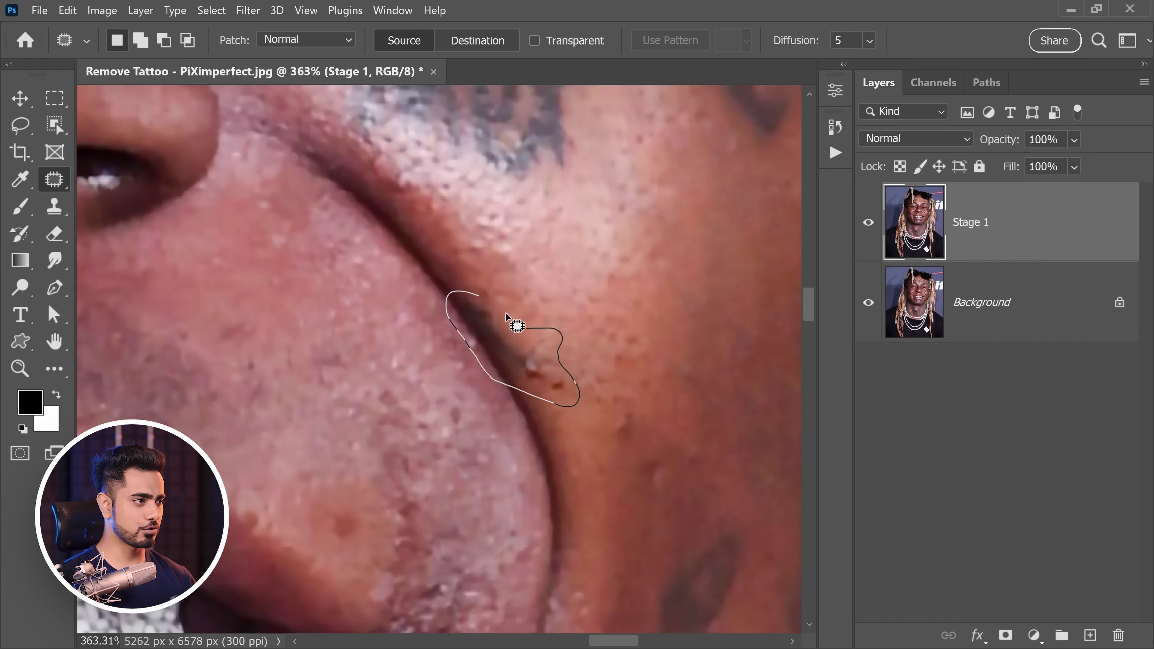
mouse_move(505, 312)
mouse_down()
mouse_move(514, 339)
mouse_move(420, 232)
mouse_up()
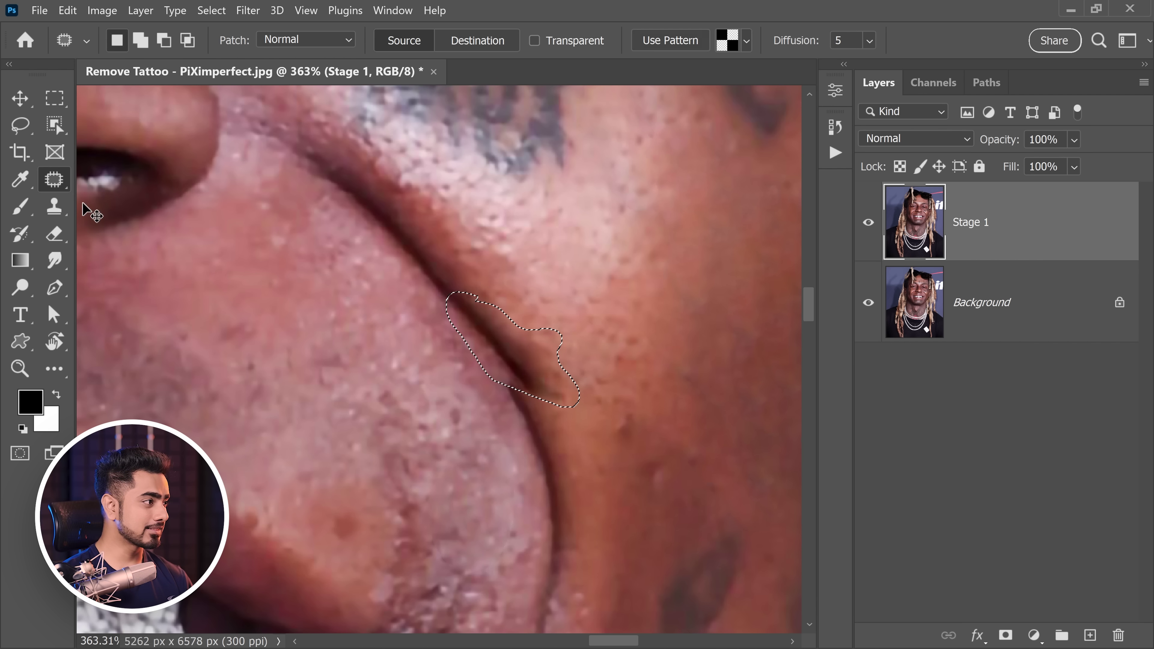
key(ctrl+d)
Use Content-Aware Move in Extend mode to copy a clean section of the smile crease down over the tattoo remnant.
right_click(58, 182)
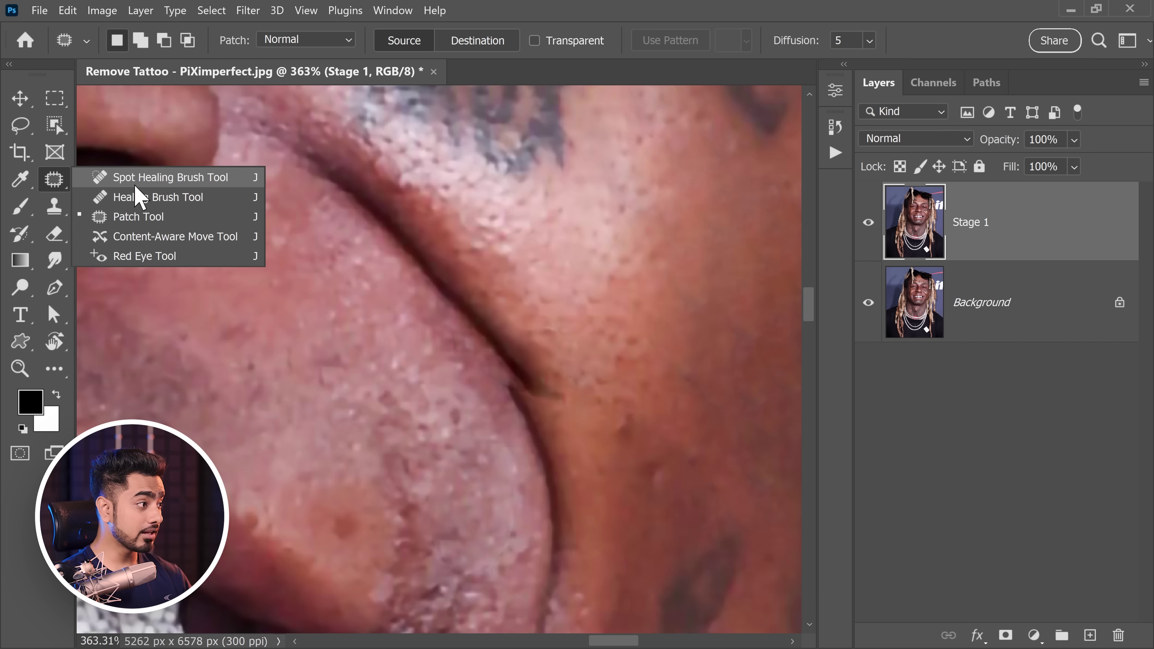
click(170, 237)
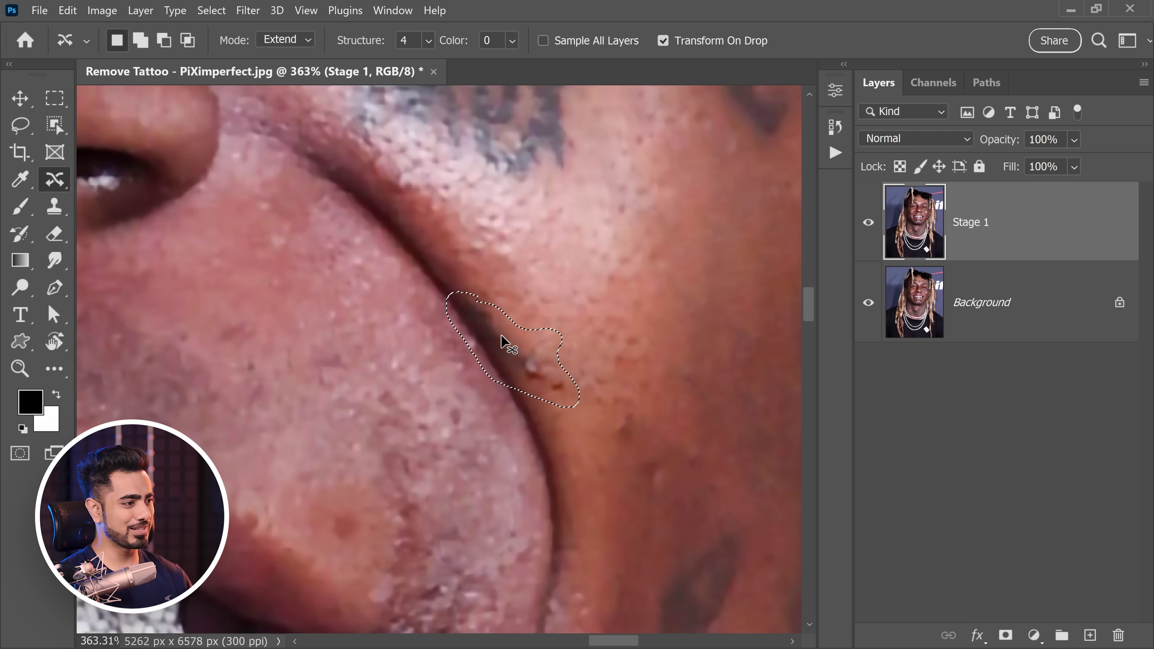
key(ctrl+d)
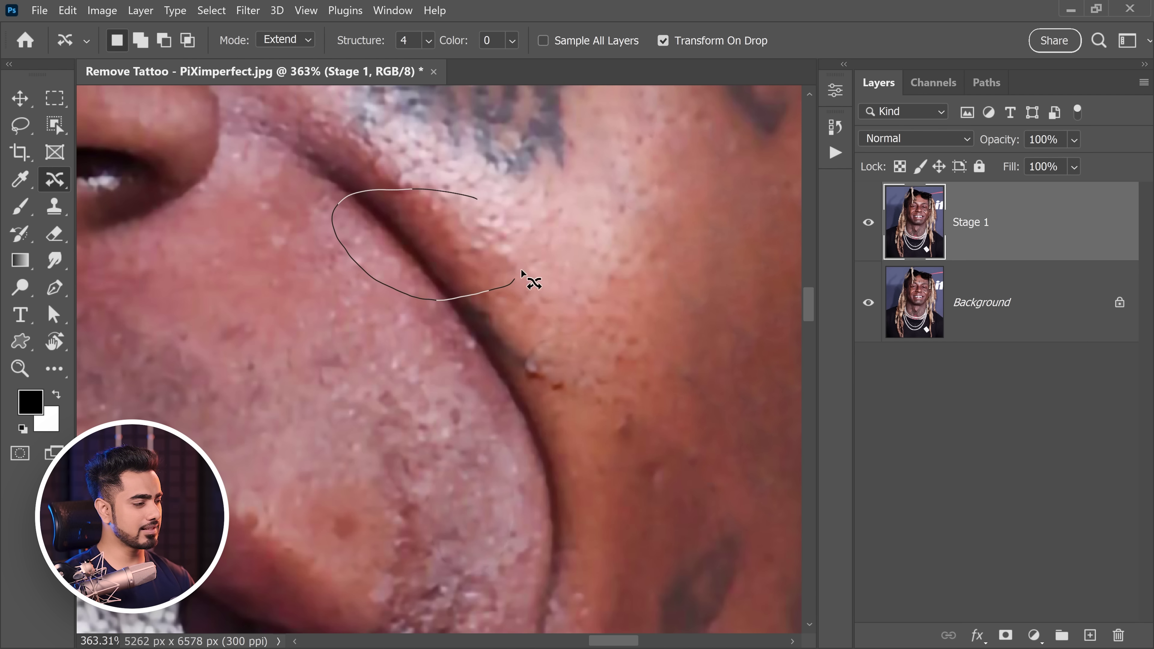
drag(522, 273, 474, 197)
mouse_move(459, 266)
mouse_down()
mouse_move(491, 284)
mouse_move(546, 355)
mouse_up()
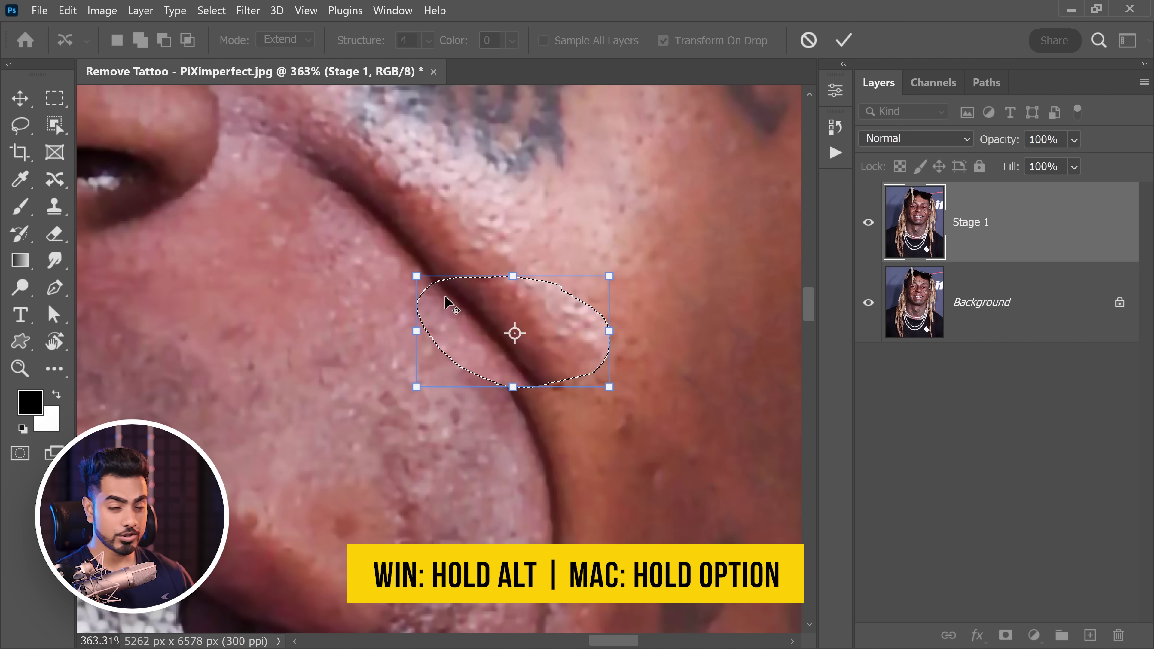
Rotate the copied section around a pivot at its upper crease end to align with the smile line, and apply it.
alt+click(440, 284)
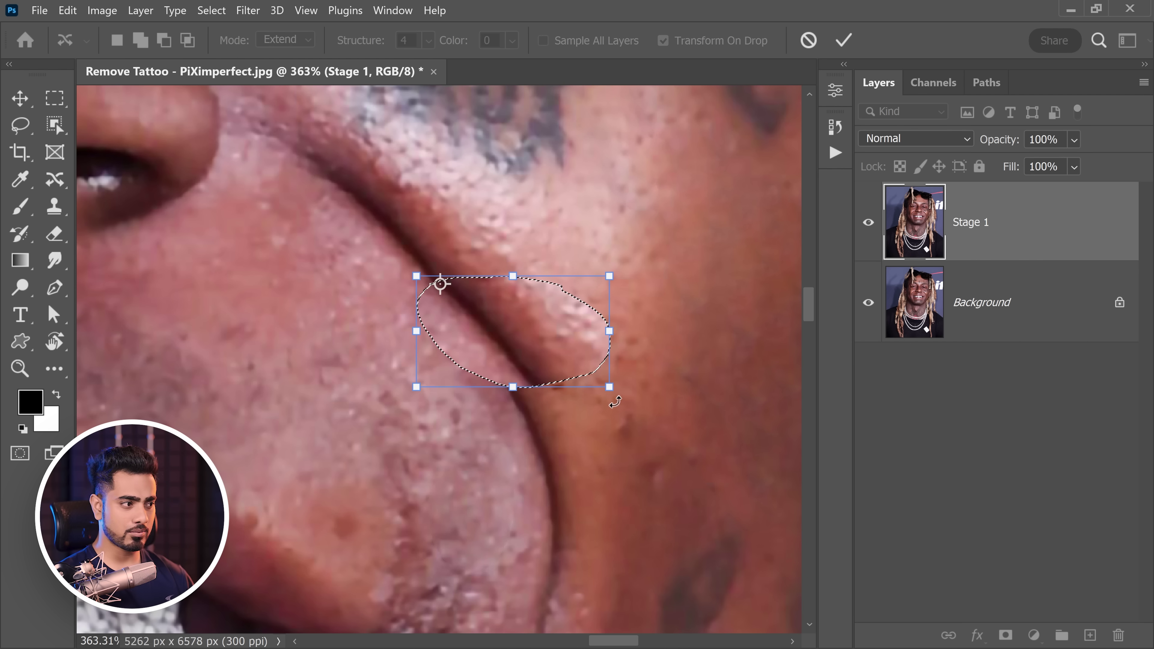
drag(616, 402, 600, 427)
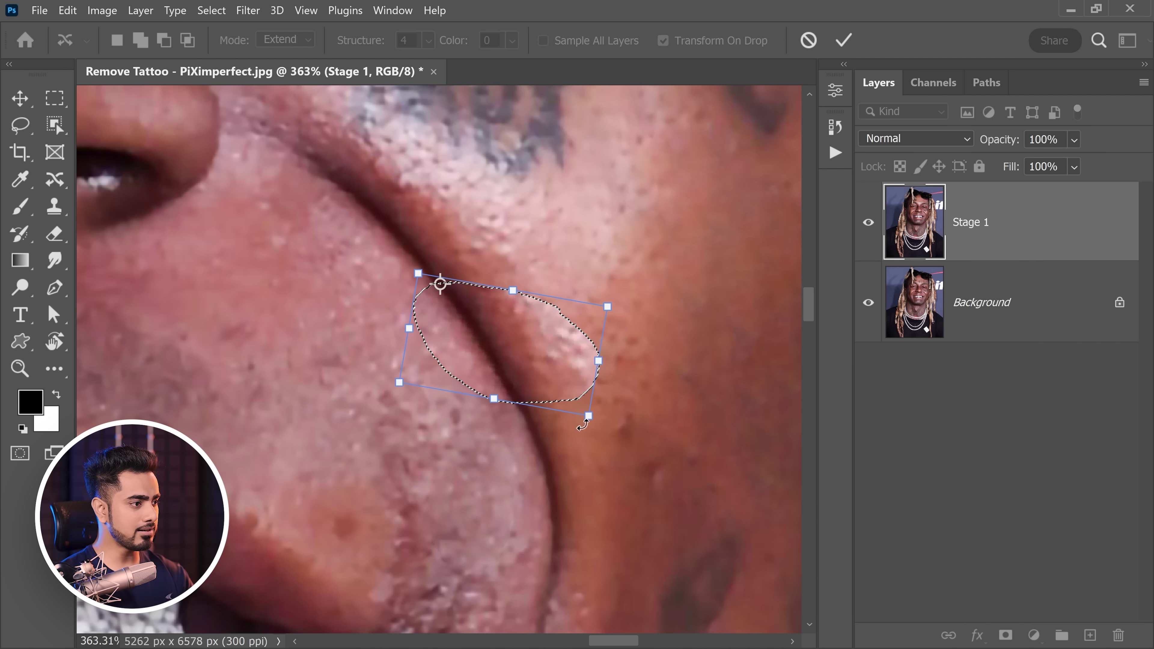
drag(582, 425, 599, 428)
key(Return)
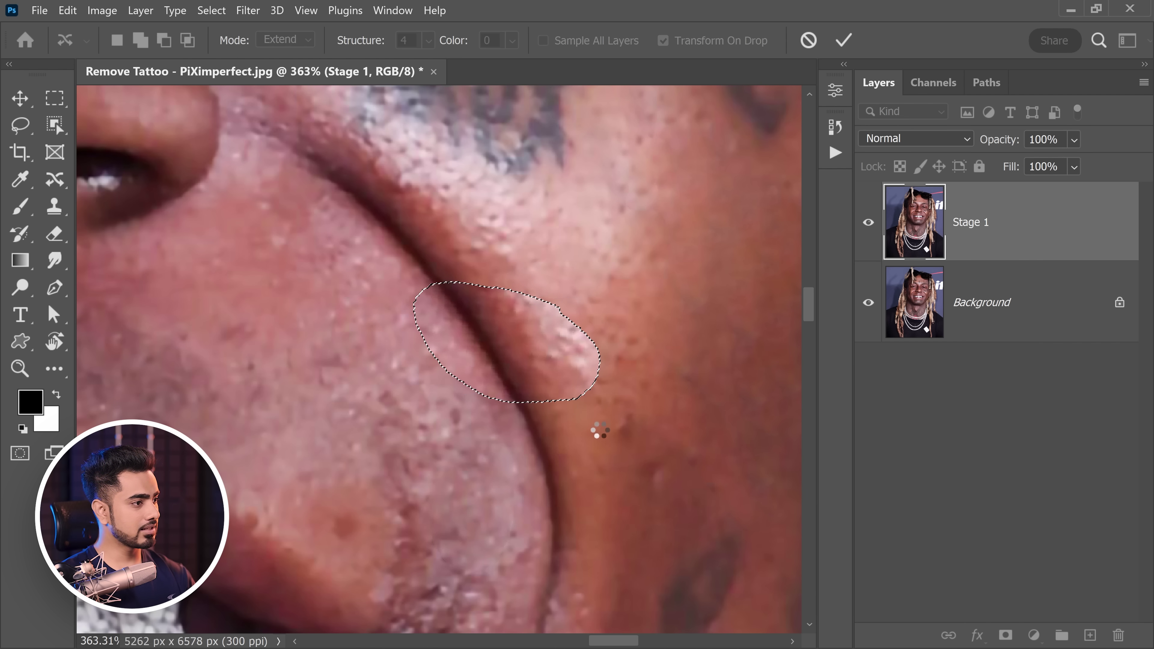
key(ctrl+d)
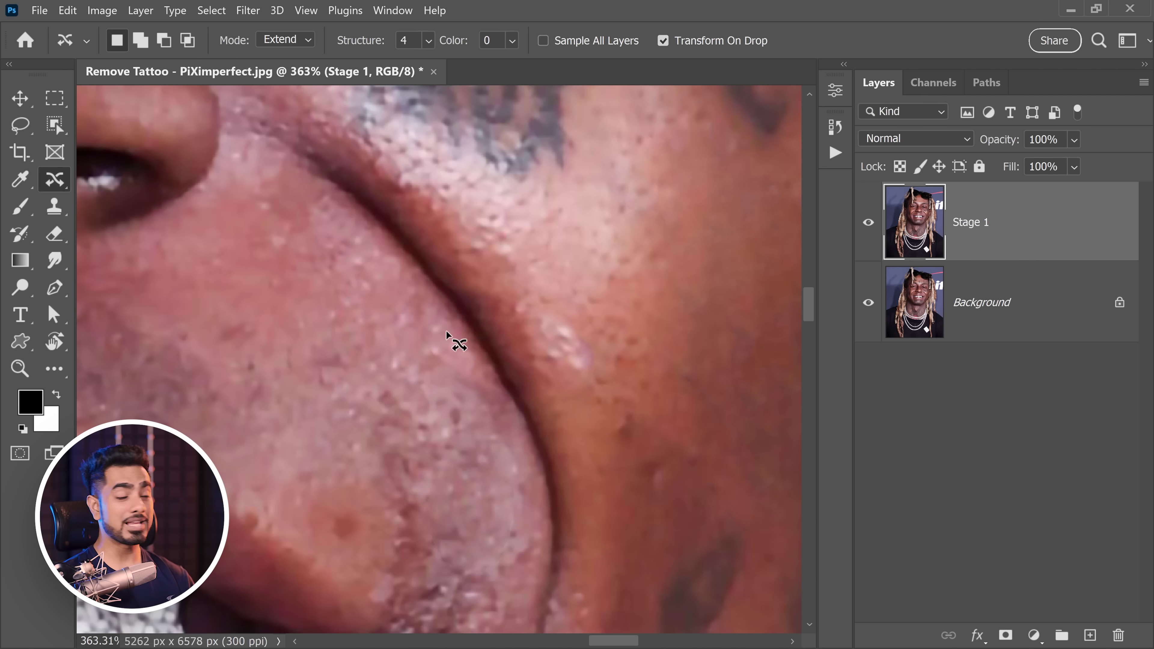
Patch the uneven skin just outside the smile crease with clean skin from the nearby cheek.
right_click(54, 179)
click(138, 218)
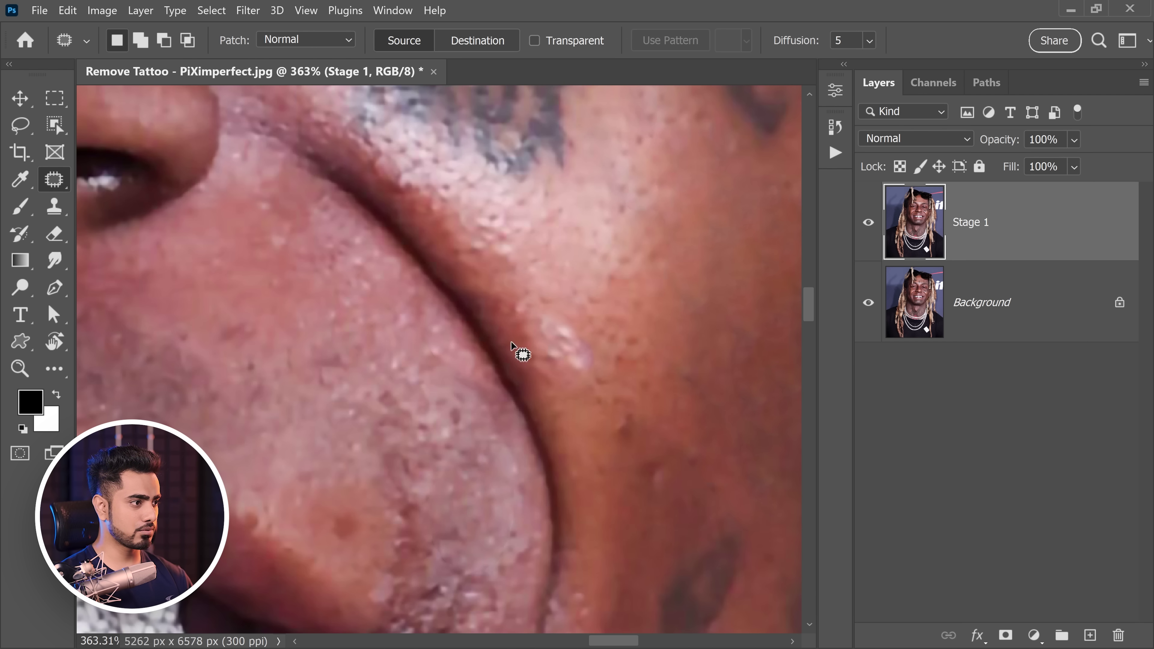
mouse_move(585, 394)
mouse_down()
mouse_move(561, 305)
mouse_move(638, 293)
mouse_move(568, 337)
mouse_move(624, 331)
mouse_up()
key(ctrl+d)
drag(625, 331, 530, 261)
mouse_move(551, 357)
mouse_down()
mouse_move(507, 443)
mouse_move(551, 359)
mouse_up()
drag(549, 359, 579, 246)
key(ctrl+d)
Patch the remaining marks along the outer edge of the smile crease with skin from higher on the cheek.
mouse_move(586, 302)
mouse_down()
mouse_move(545, 313)
mouse_move(512, 143)
mouse_up()
drag(513, 143, 554, 147)
mouse_move(564, 355)
mouse_down()
mouse_move(525, 381)
mouse_move(562, 384)
mouse_move(566, 362)
mouse_up()
mouse_move(545, 385)
mouse_down()
mouse_move(526, 414)
mouse_move(514, 400)
mouse_up()
drag(573, 359, 547, 390)
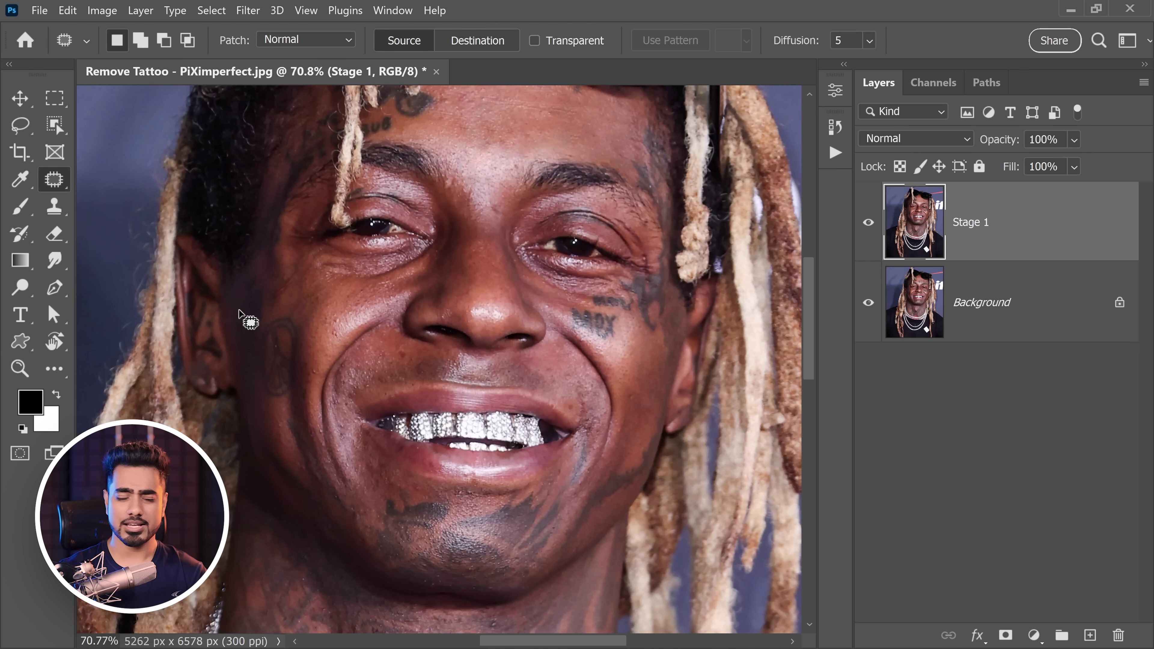
Compare the retouched face with the original by hiding and showing the Stage 1 layer.
drag(605, 323, 610, 328)
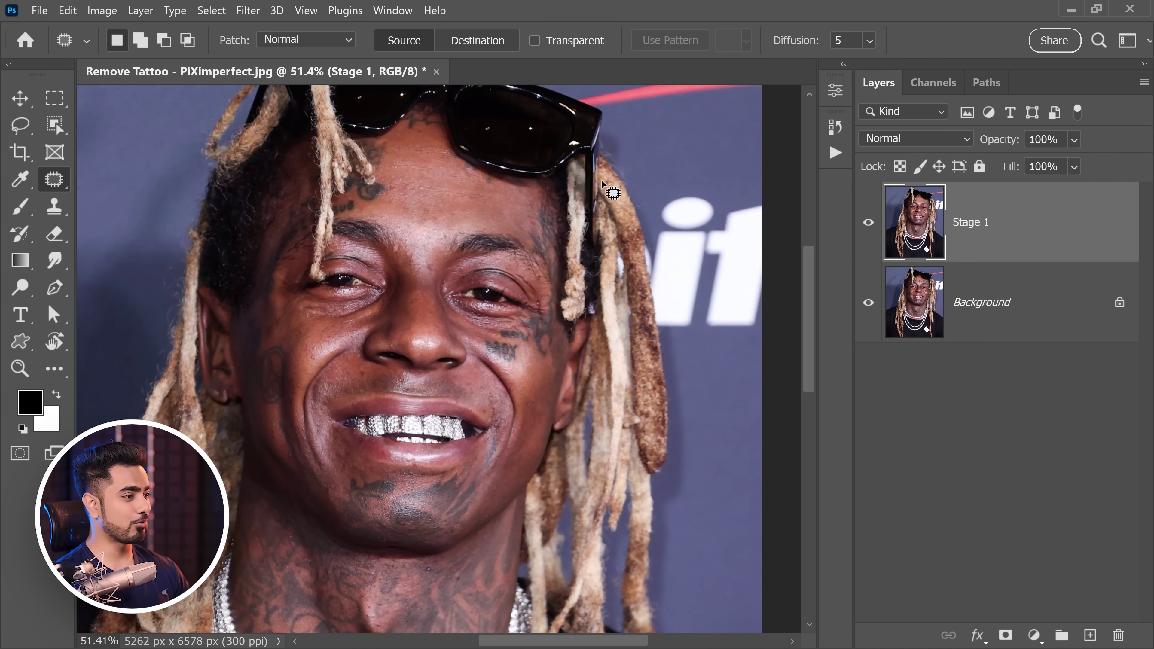
click(870, 225)
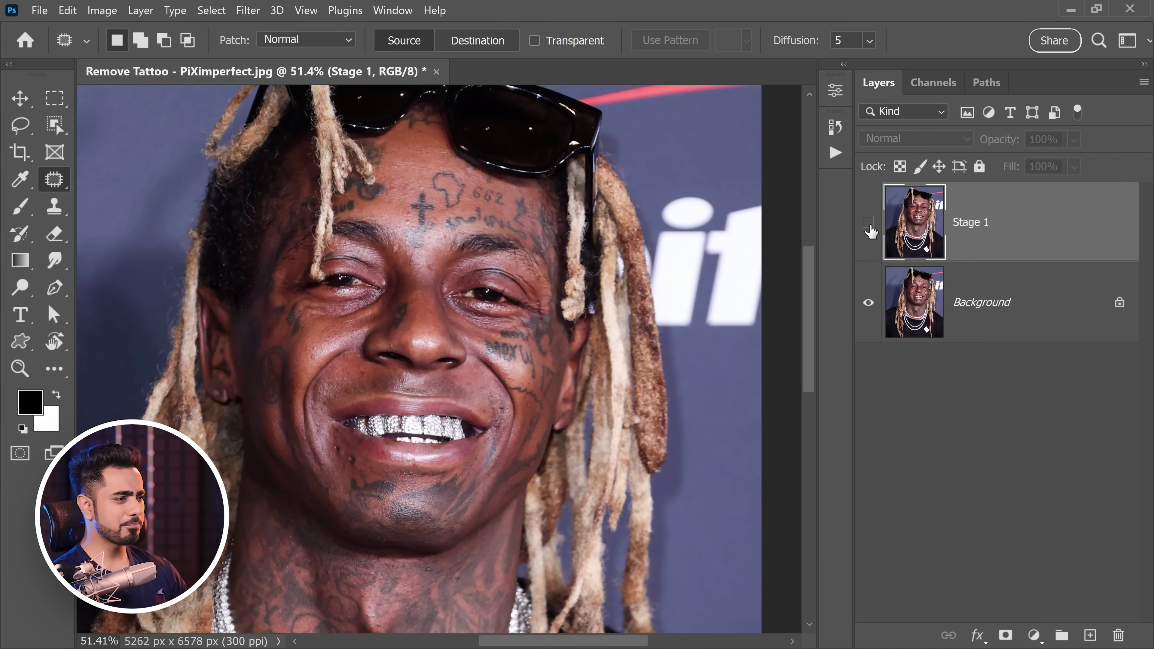
click(869, 226)
scroll(613, 273, down, 2)
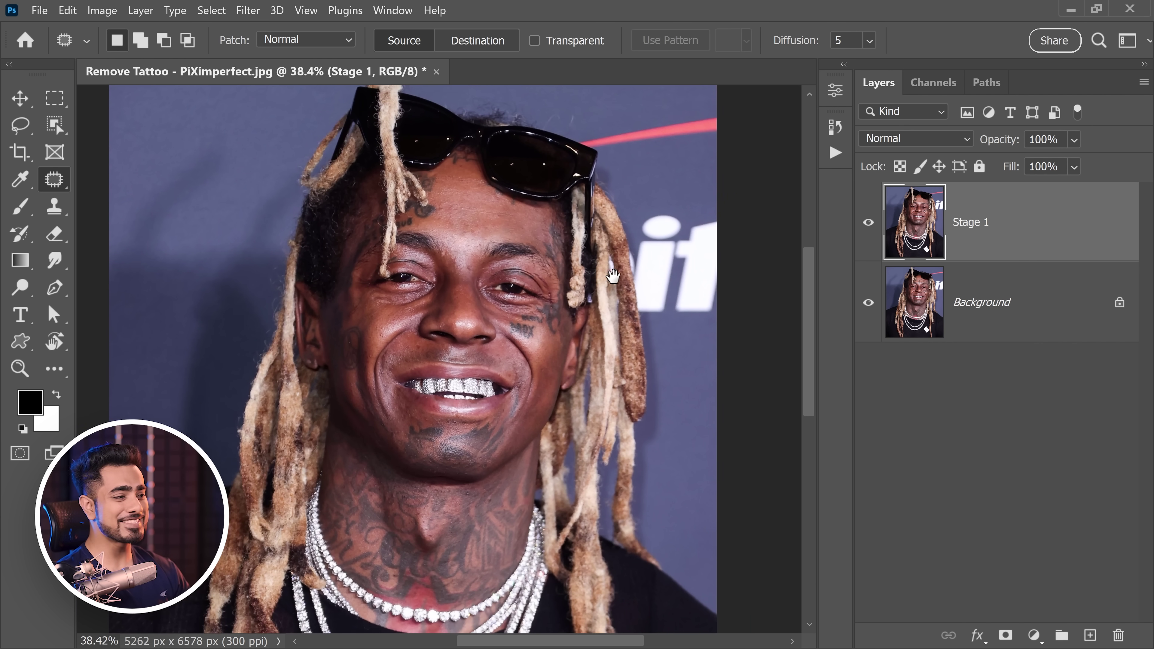
drag(613, 276, 581, 276)
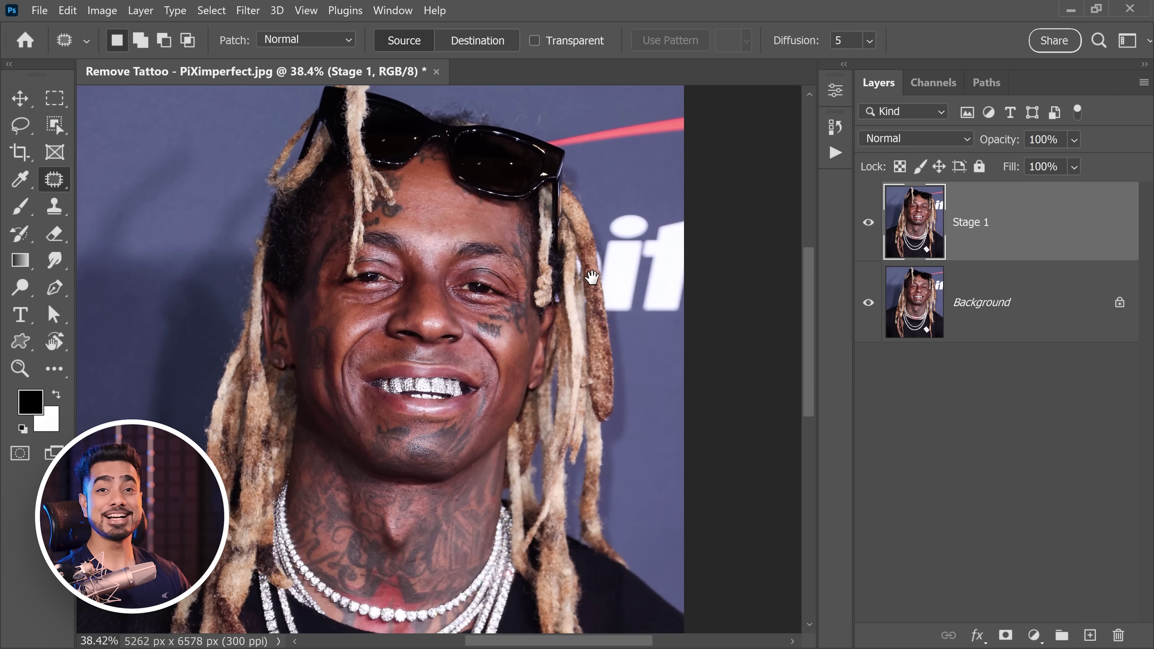
click(870, 225)
click(869, 225)
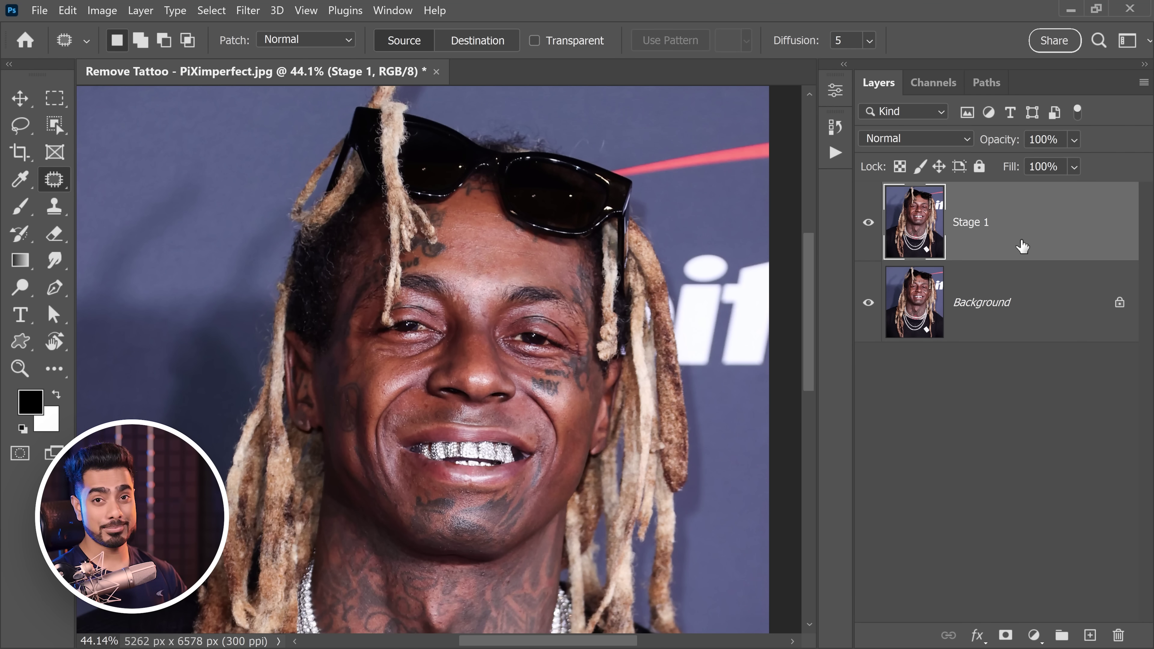
Duplicate the Stage 1 layer and name the copy Stage 2.
key(ctrl+j)
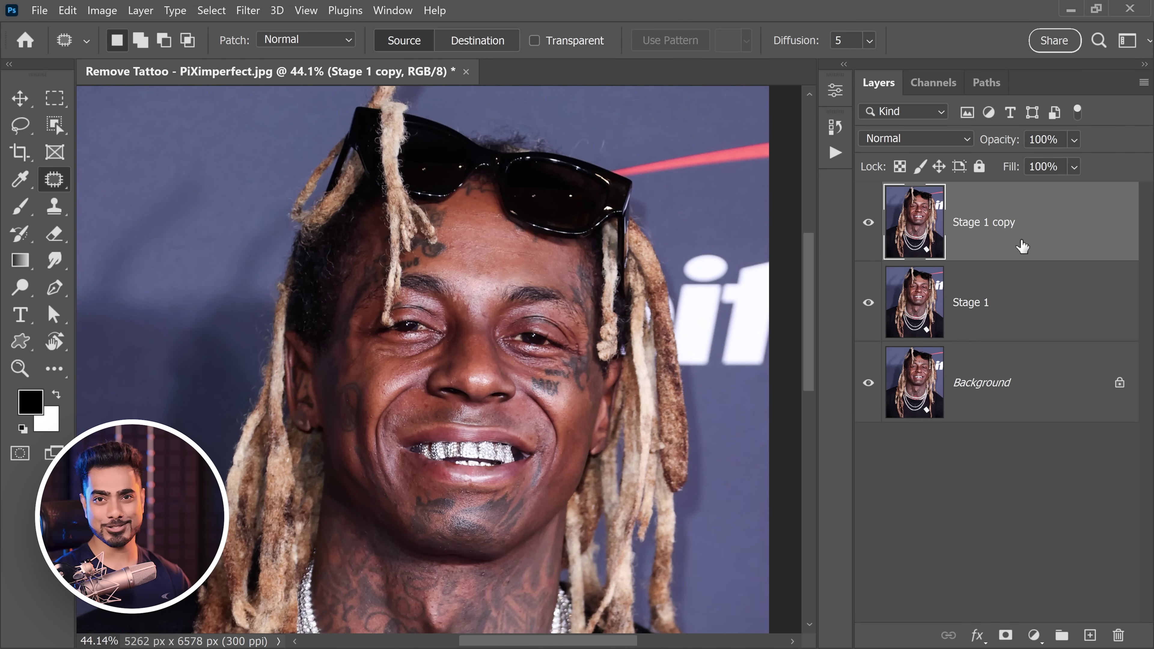
double_click(965, 230)
click(985, 223)
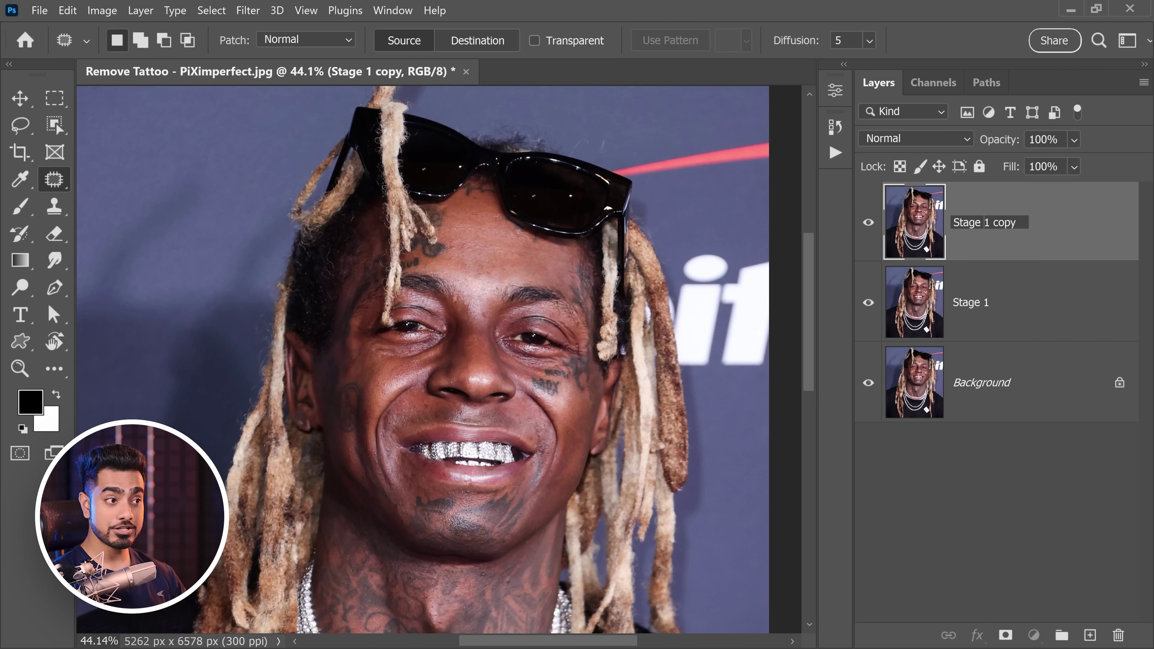
drag(985, 222, 1032, 224)
text(2)
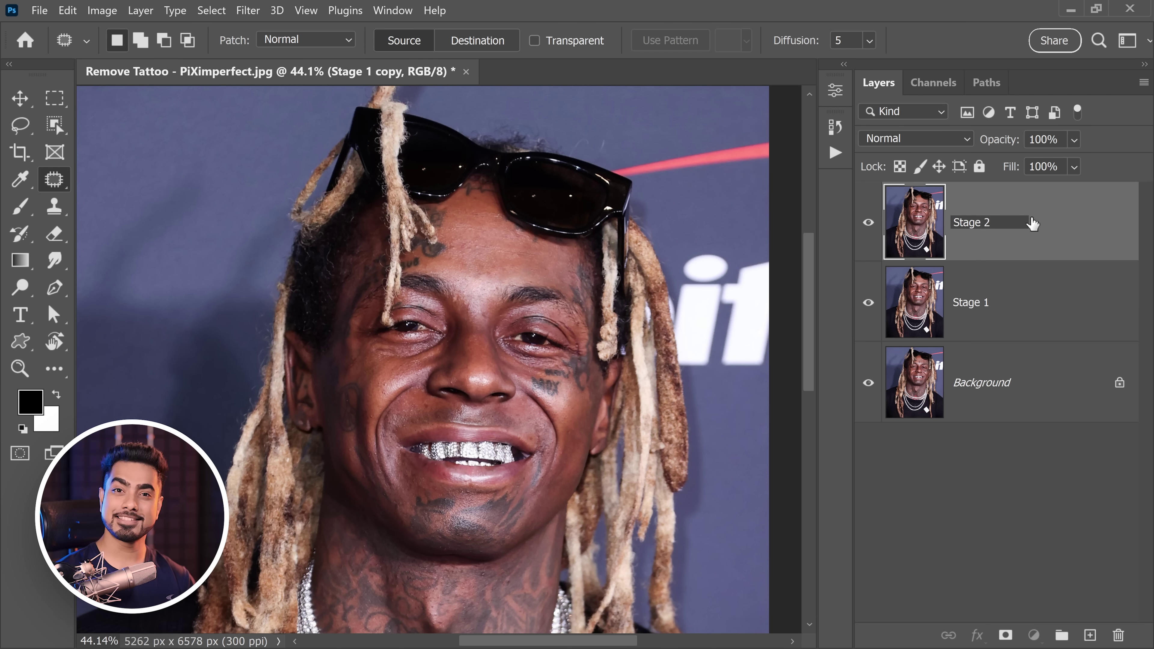
key(Return)
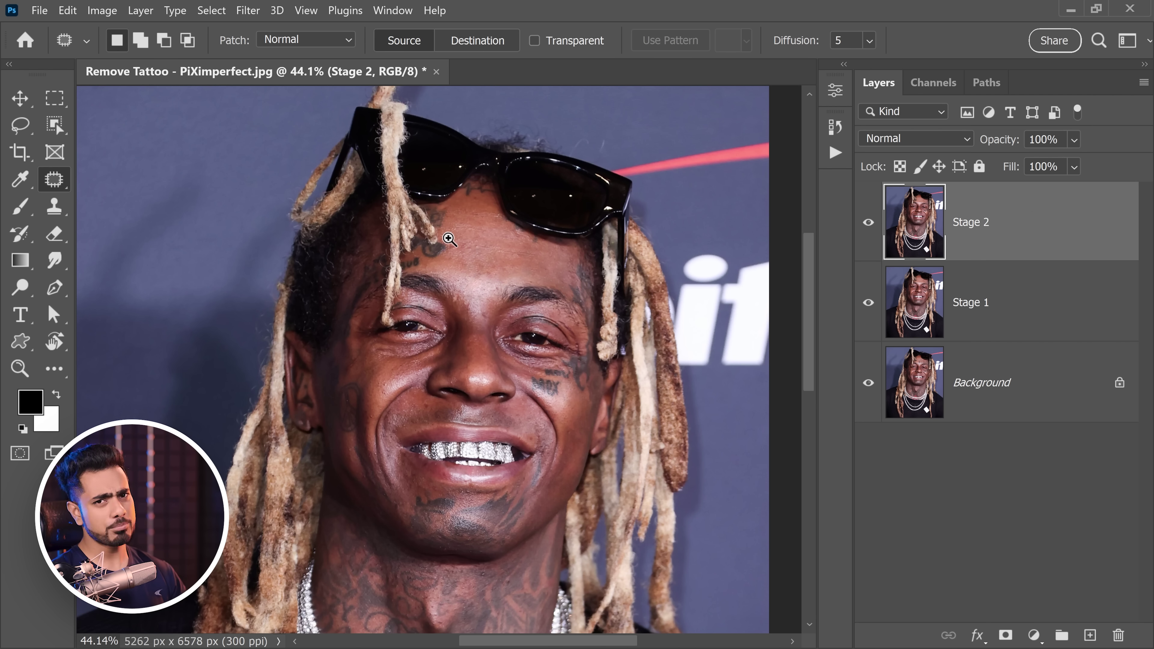
Switch to the Healing Brush for the forehead tattoos above the eyebrow and set its mode to Lighten.
drag(426, 242, 472, 239)
drag(464, 222, 445, 251)
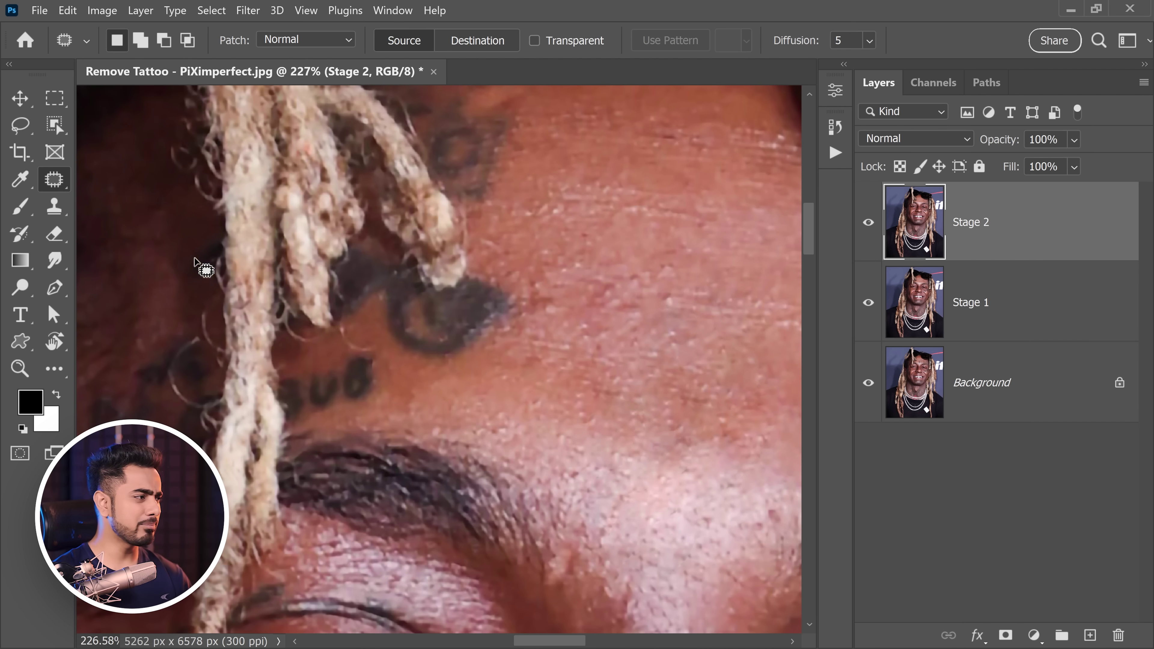
right_click(54, 179)
click(119, 196)
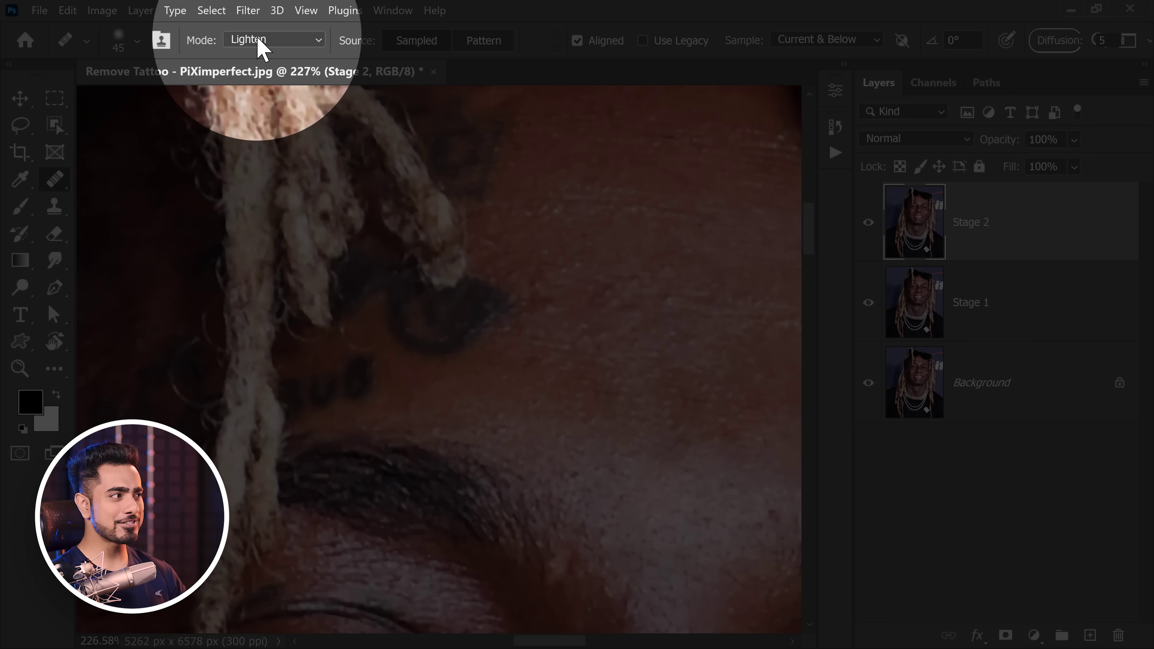
click(258, 42)
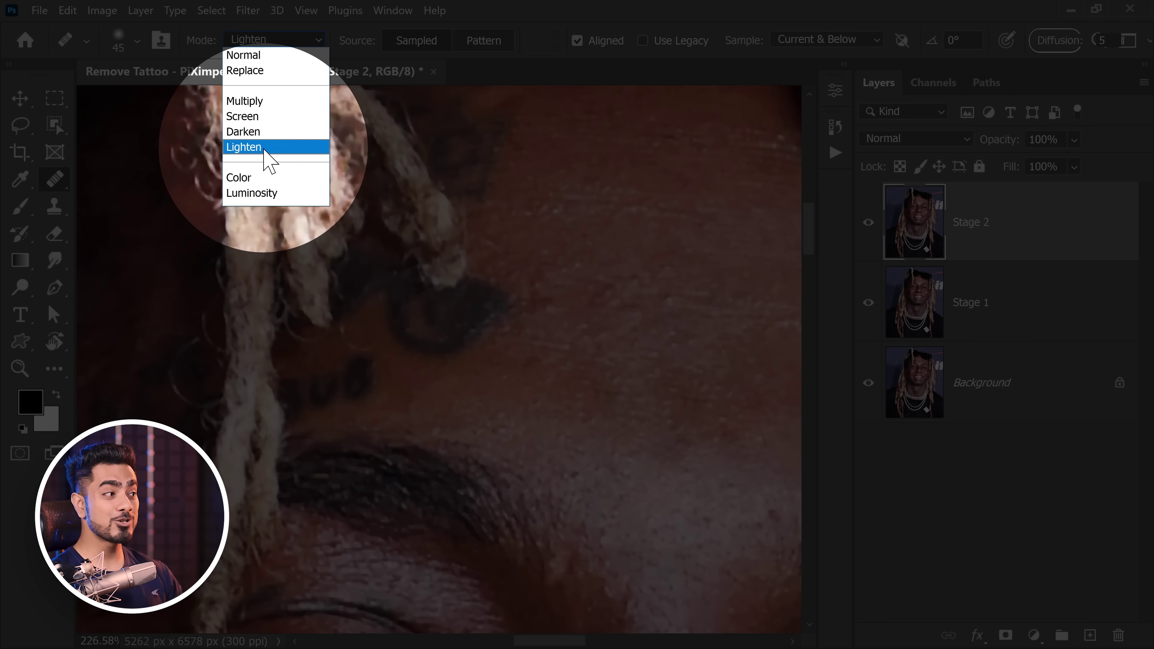
click(268, 148)
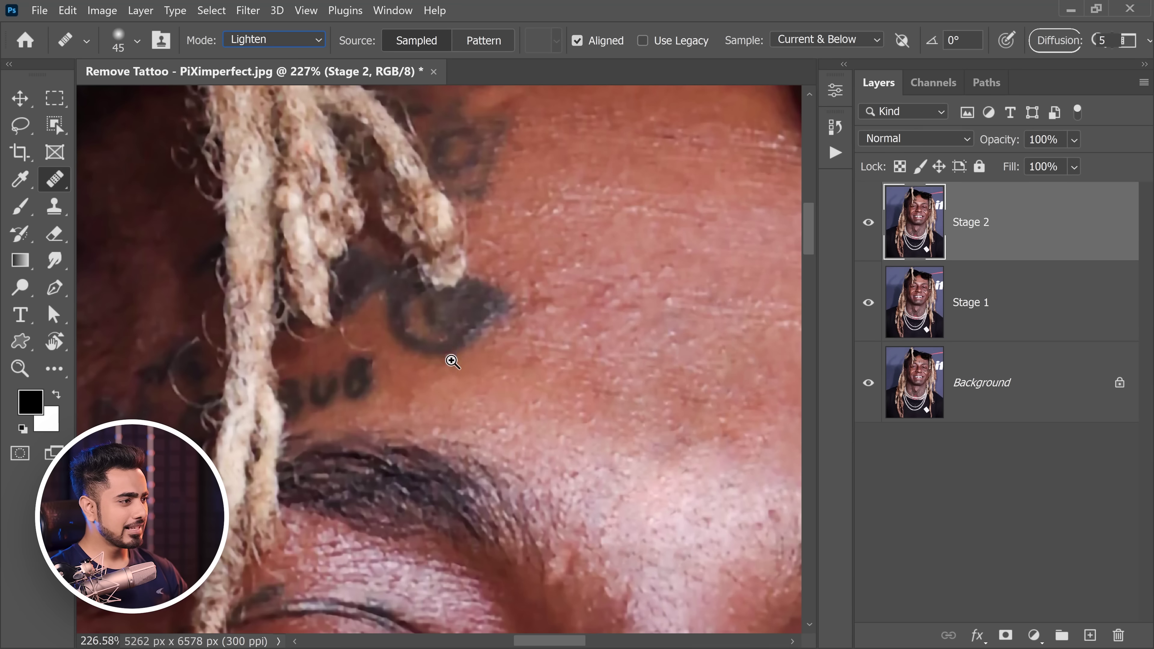
Heal the start of the tattoo lettering beside the dreadlock with skin sampled just above it.
scroll(445, 361, down, 1)
drag(444, 361, 477, 350)
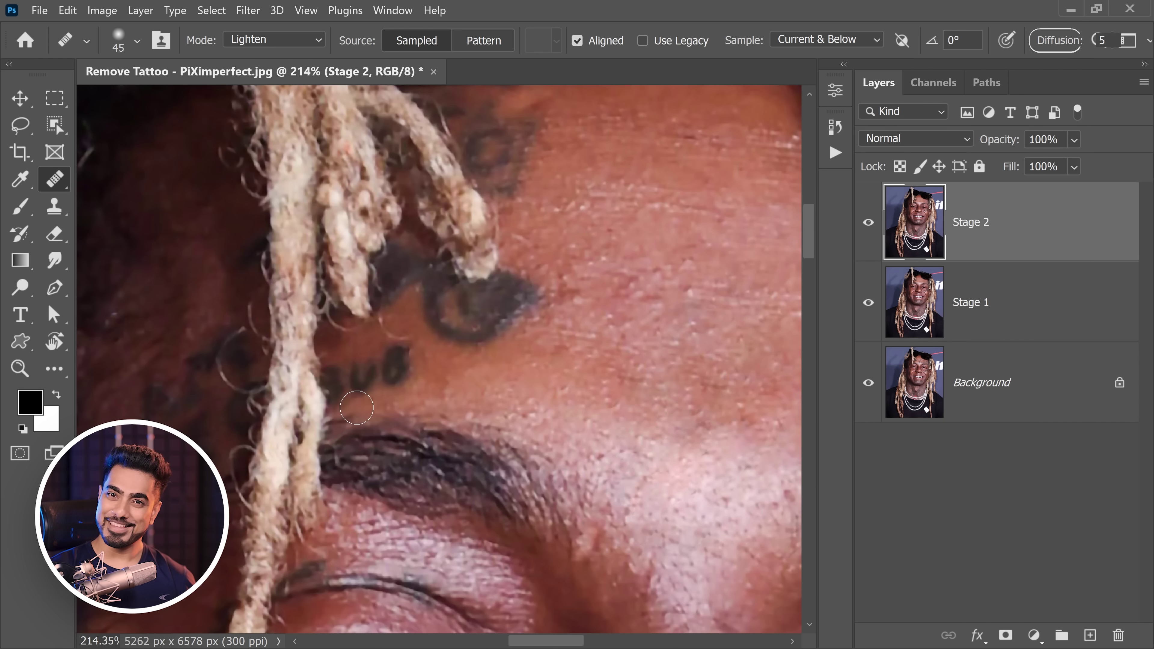
scroll(357, 404, up, 1)
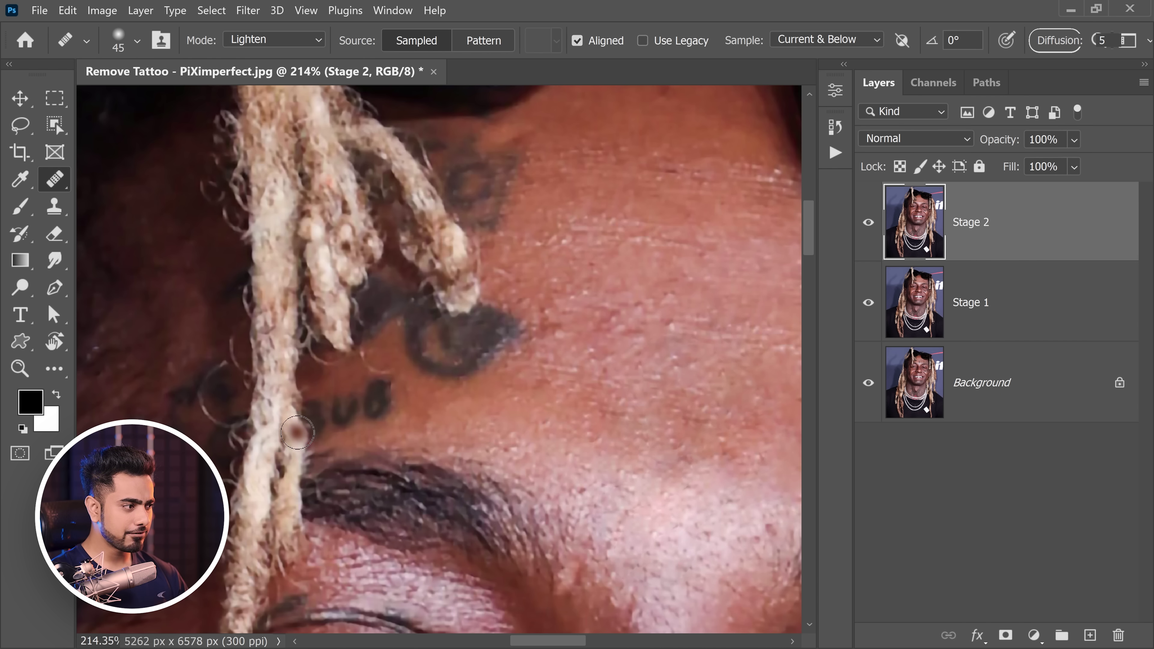
click(296, 427)
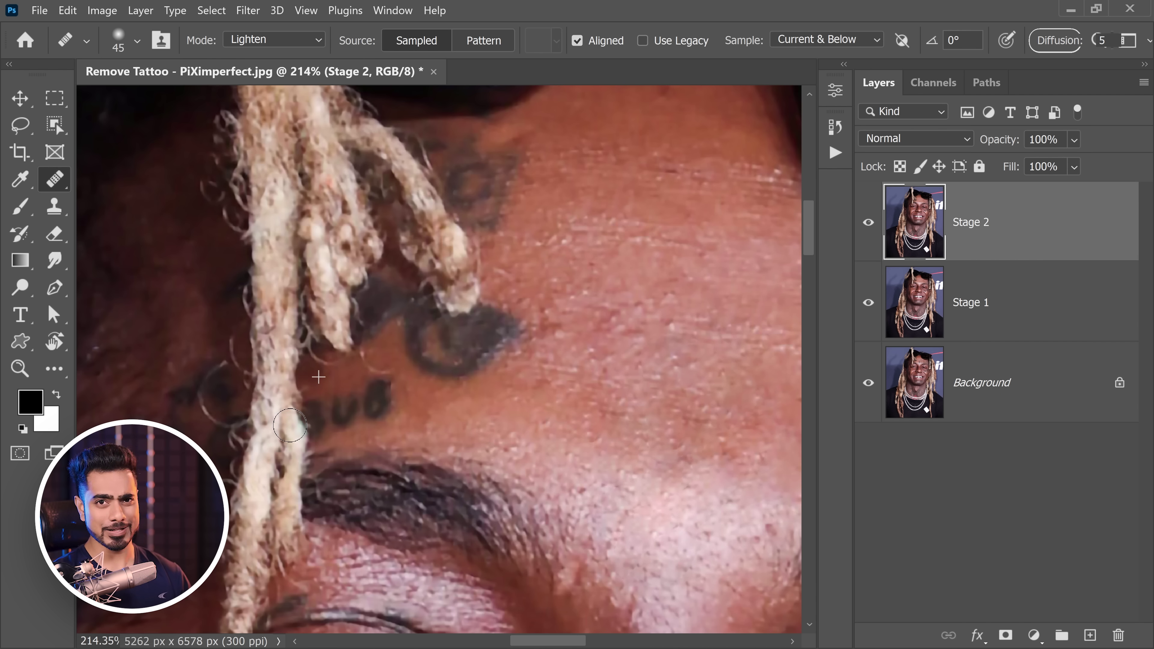
click(286, 426)
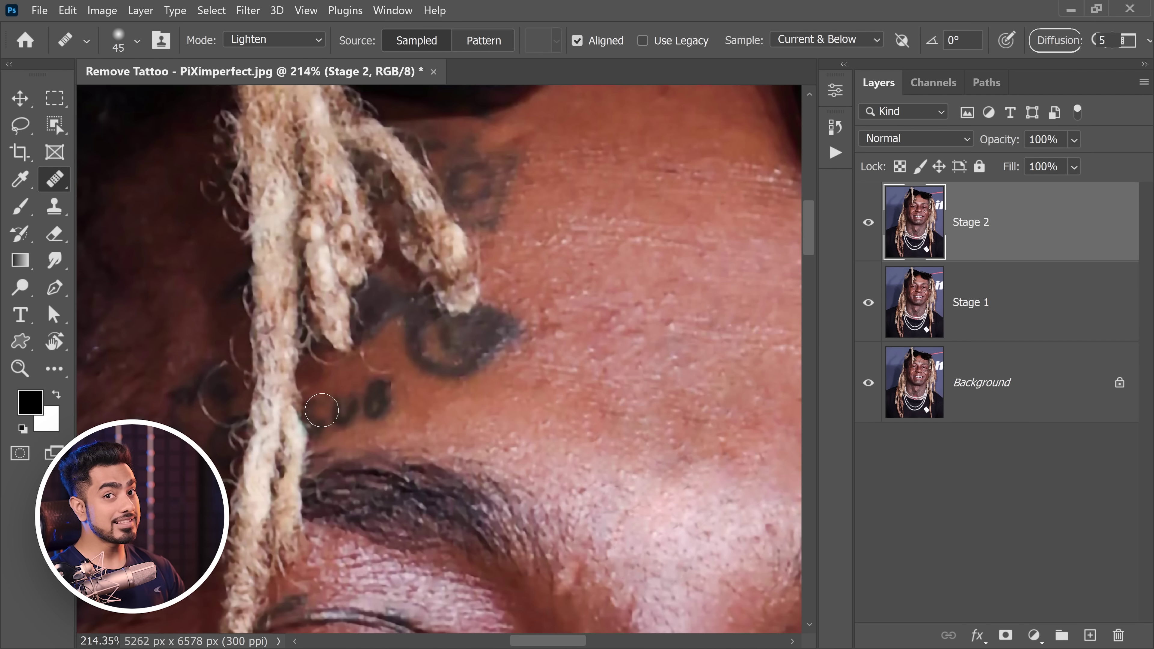
Undo the last healing stroke, resample the skin just above the lettering, and heal its middle letters.
drag(328, 399, 348, 412)
key(ctrl+z)
alt+click(333, 385)
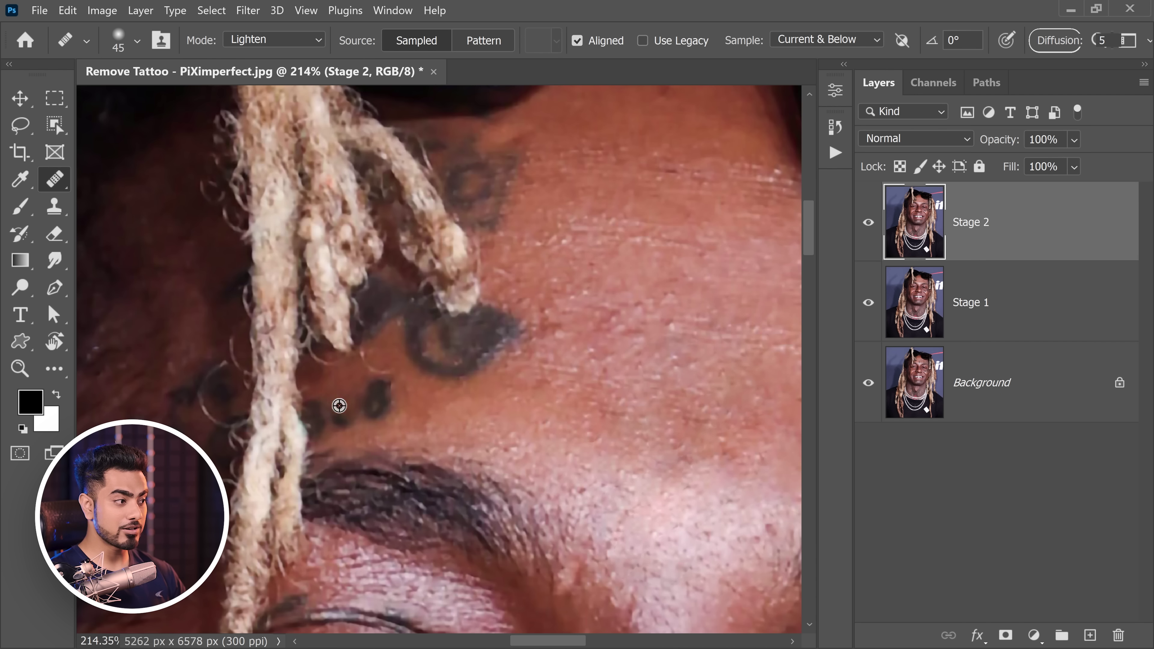
alt+click(341, 383)
click(380, 388)
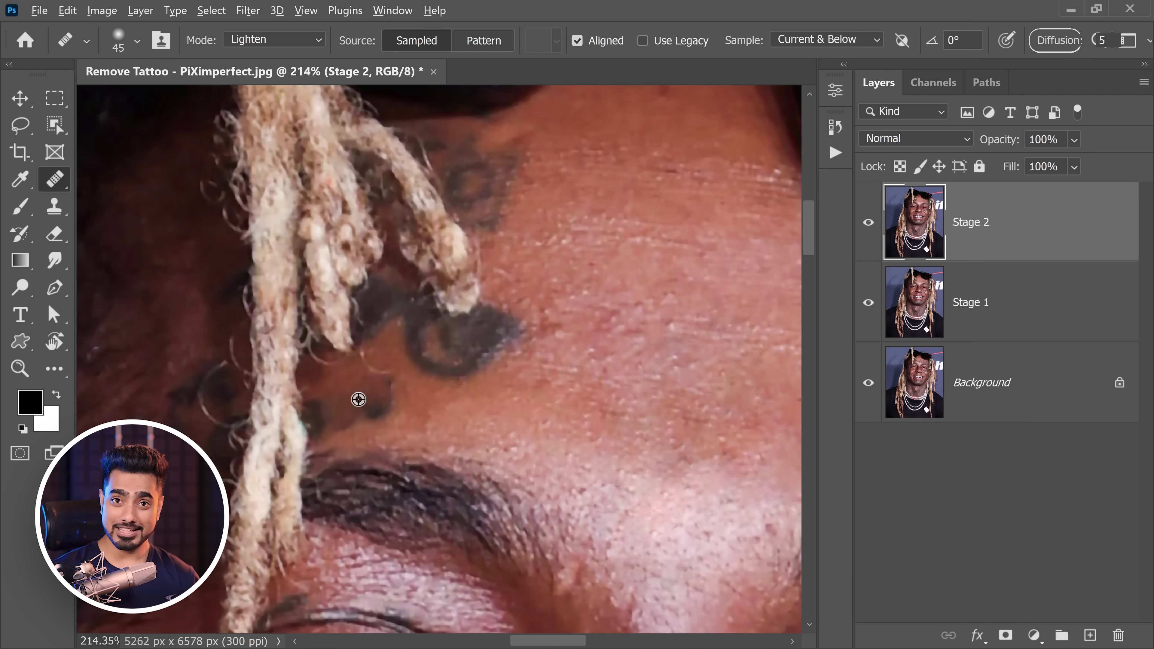
Heal the last letter of the tattoo above the eyebrow with freshly sampled skin beside it.
alt+click(358, 400)
mouse_move(372, 412)
mouse_down()
mouse_move(402, 391)
mouse_move(388, 398)
mouse_up()
alt+click(348, 394)
click(370, 416)
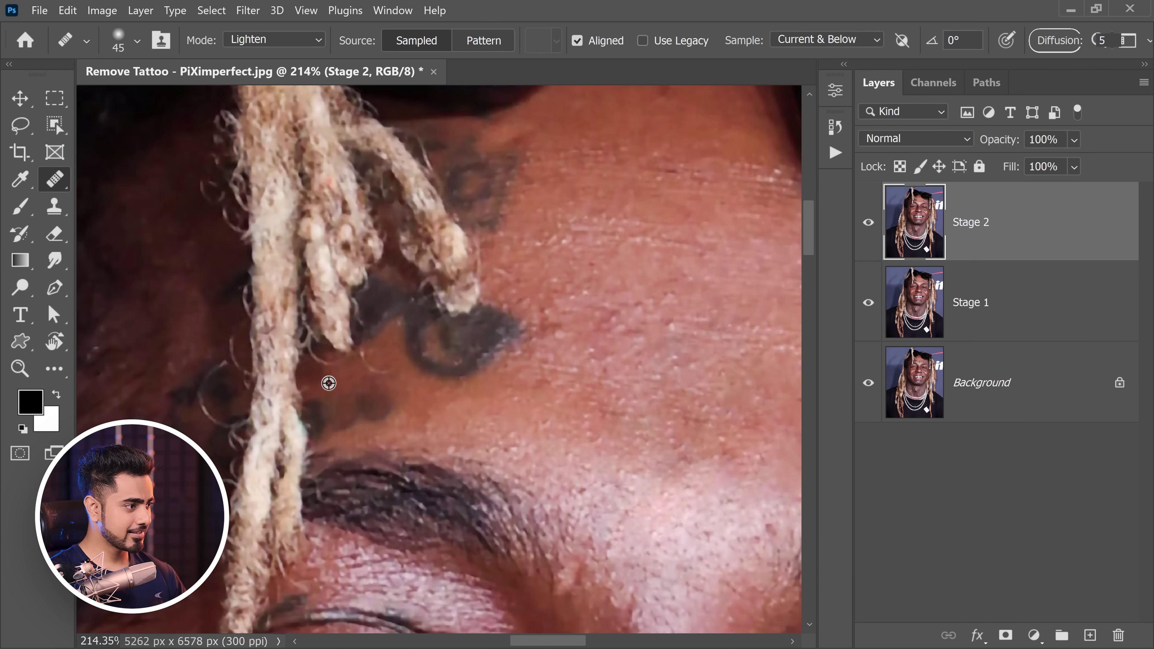
ctrl+space+drag(329, 424, 318, 418)
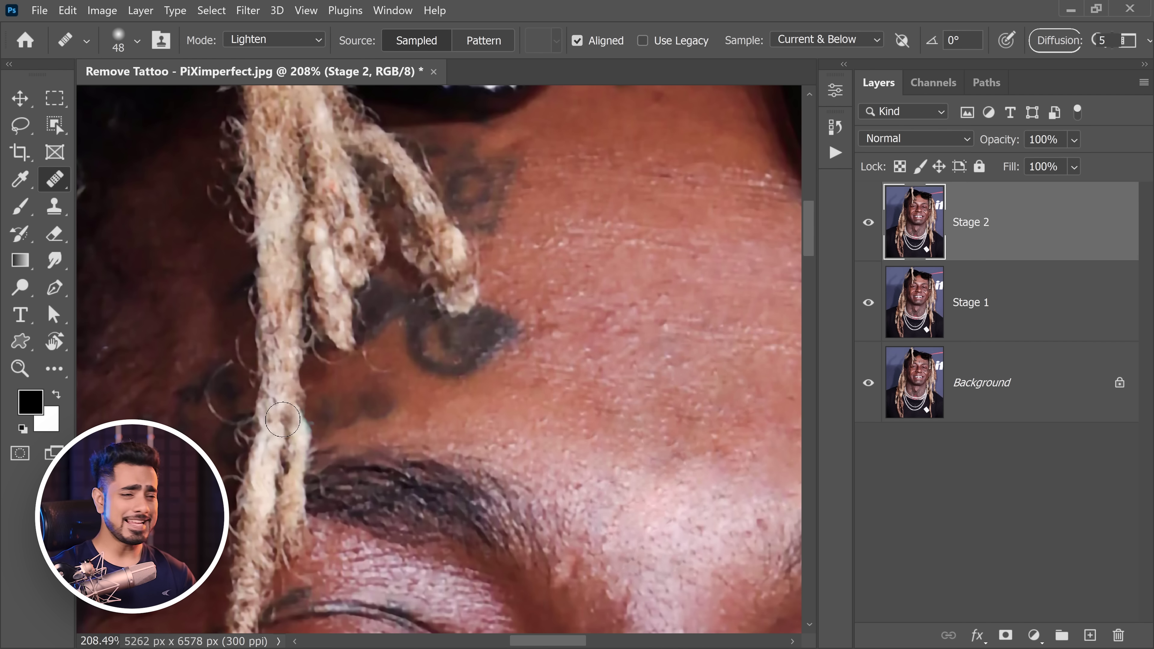
Use the Patch tool to replace the dark lettering smudge above the eyebrow with clean forehead skin.
right_click(56, 181)
click(135, 218)
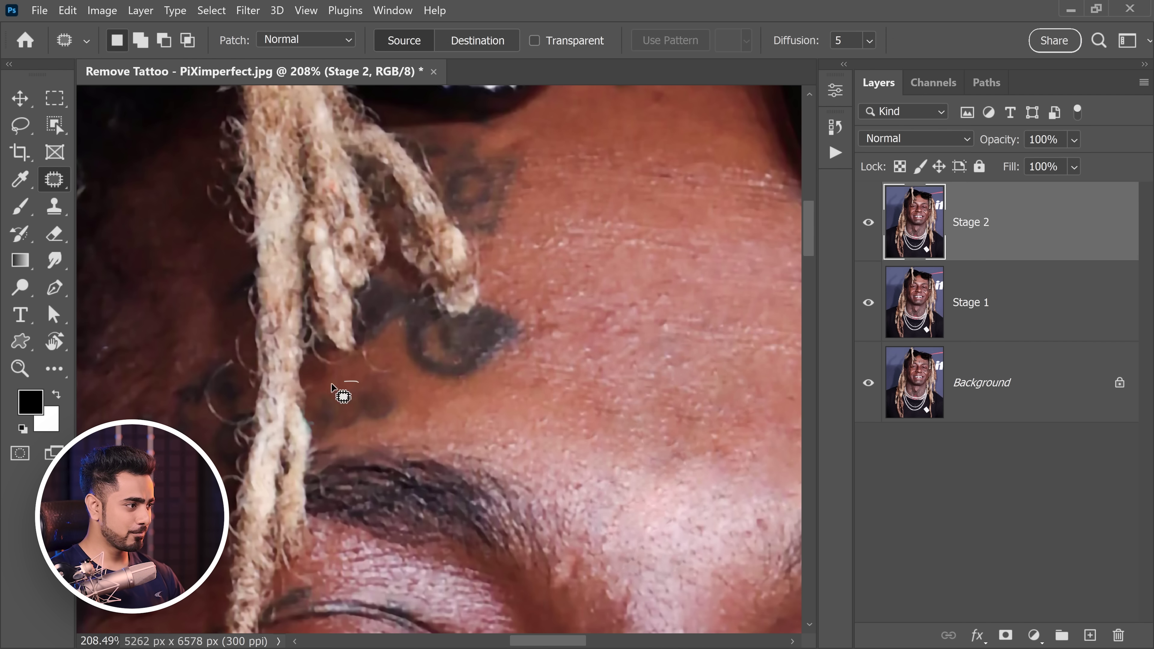
mouse_move(331, 384)
mouse_down()
mouse_move(346, 446)
mouse_move(381, 402)
mouse_move(474, 417)
mouse_move(376, 393)
mouse_move(381, 383)
mouse_up()
drag(385, 391, 440, 407)
key(ctrl+d)
drag(433, 402, 418, 427)
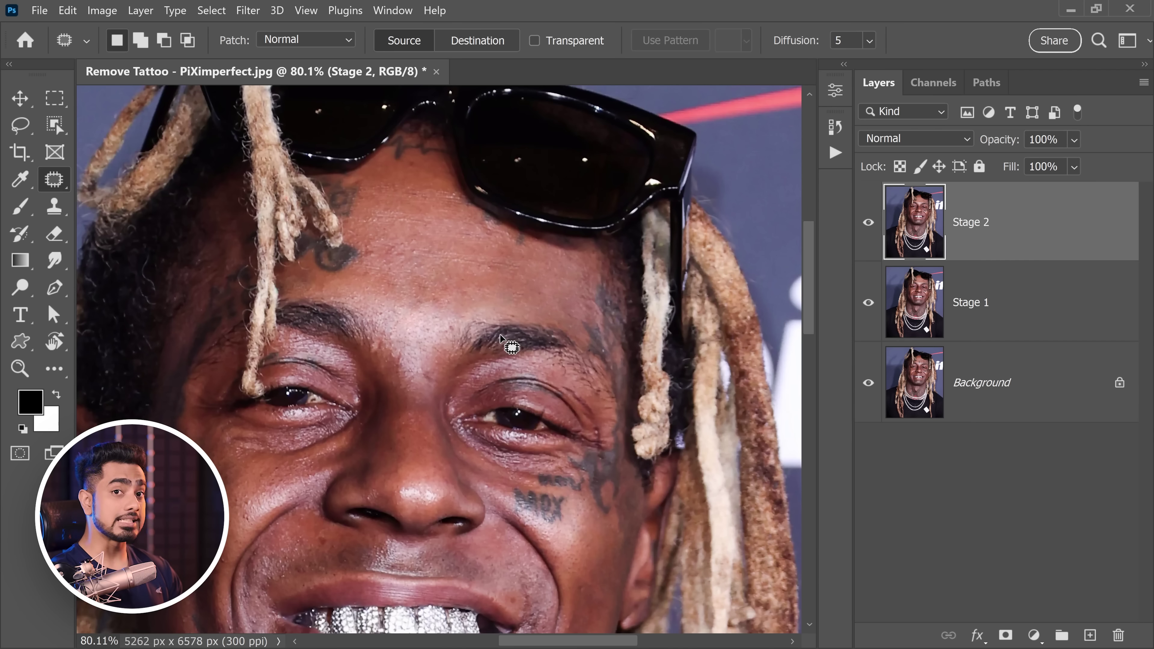
Use the Clone Stamp at size 20 and 10% flow to separate the zigzag forehead tattoo's left end from the sunglasses.
drag(411, 128, 454, 132)
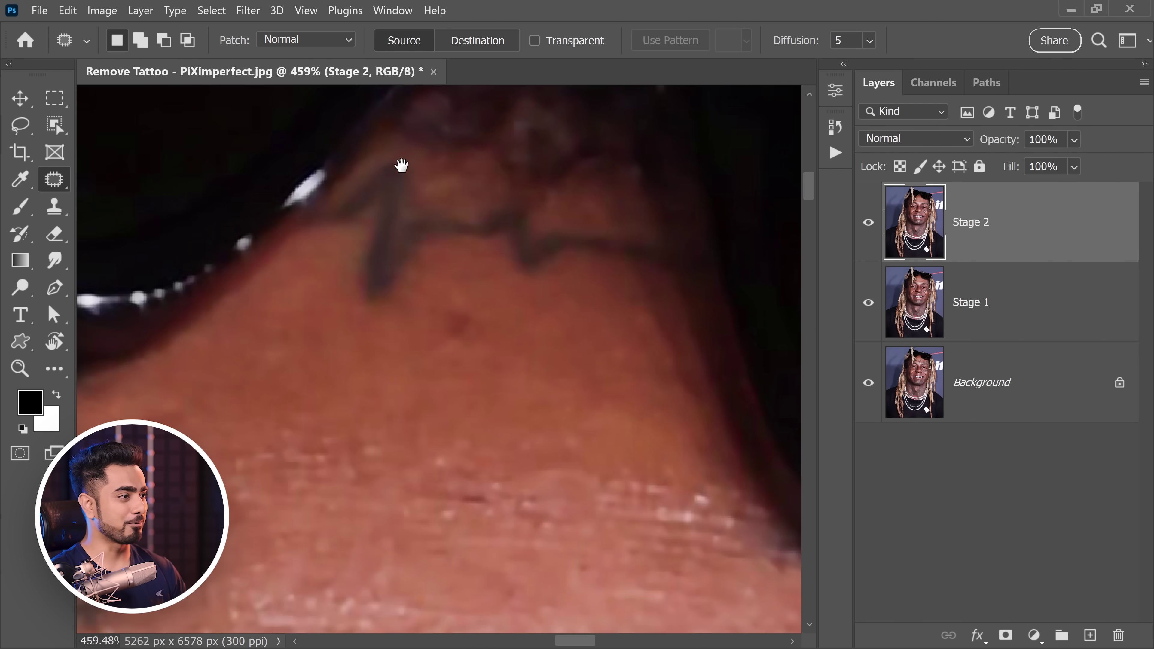
drag(399, 165, 331, 282)
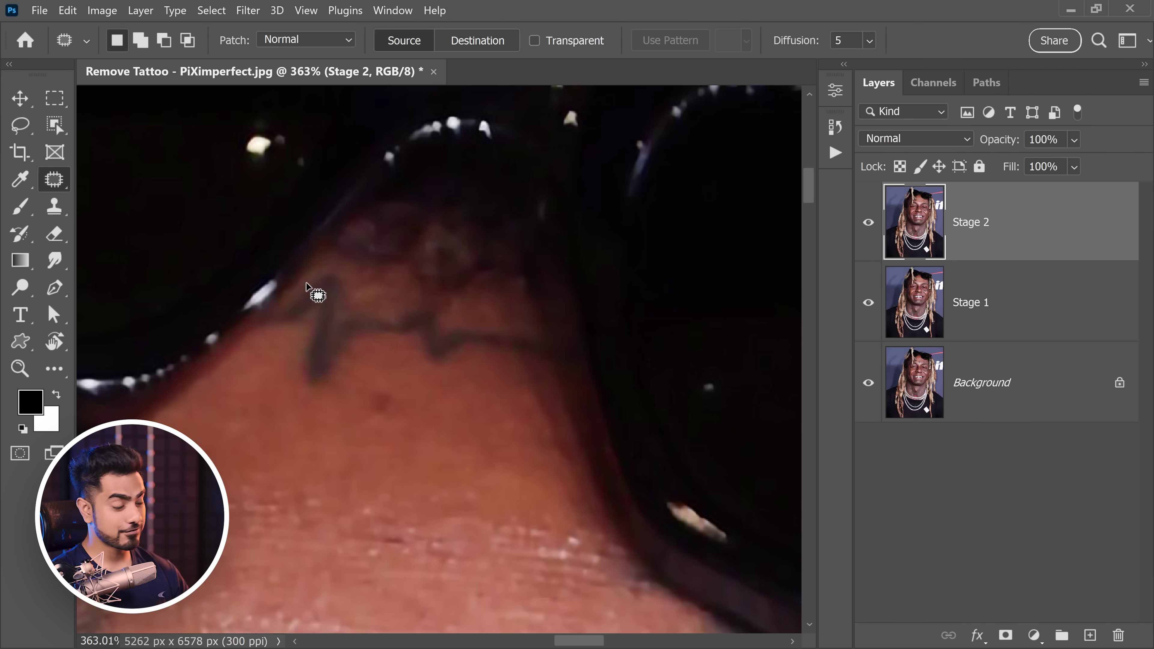
click(56, 217)
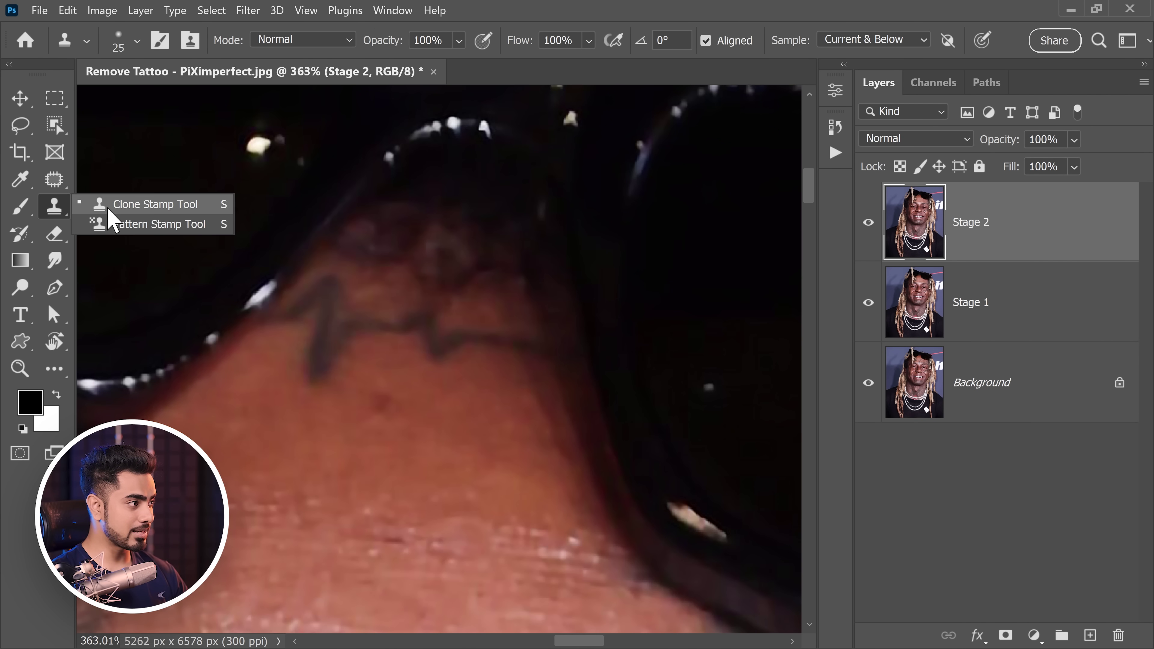
click(98, 200)
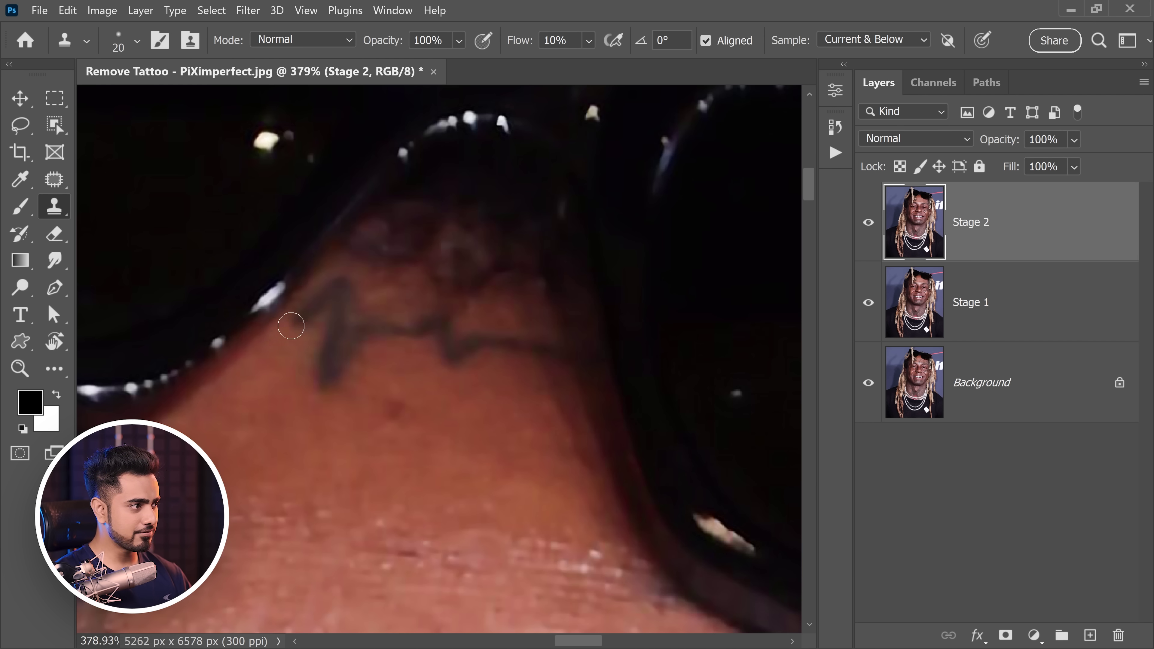
Clone skin over the zigzag tattoo's right end near the sunglasses, and set the brush size to 35 and flow to 100%.
drag(502, 333, 431, 331)
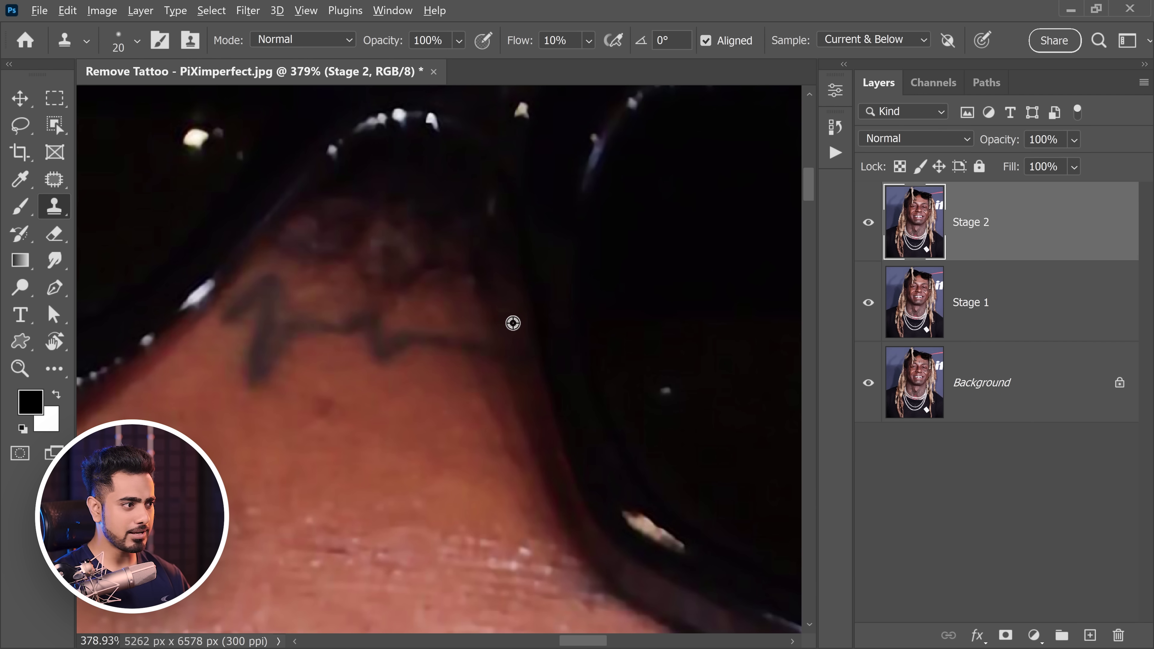
key(bracketright)
key(bracketright)
key(bracketright)
drag(514, 42, 620, 42)
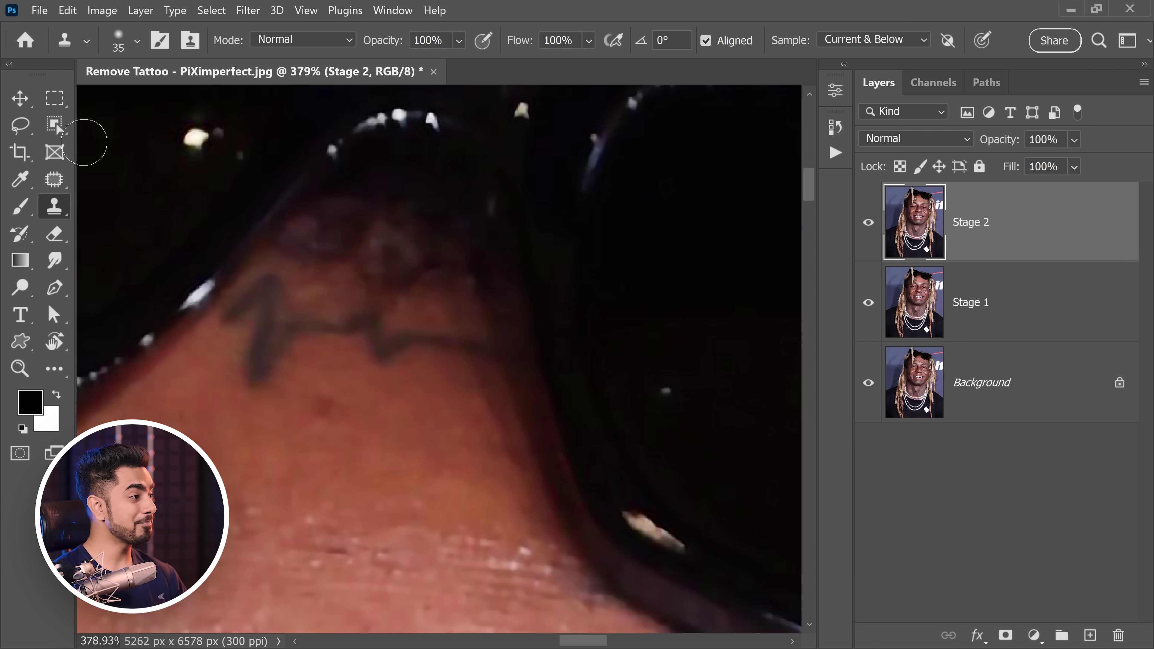
Patch the zigzag tattoo between the sunglasses lenses with clean forehead skin from just below it.
click(54, 179)
click(147, 216)
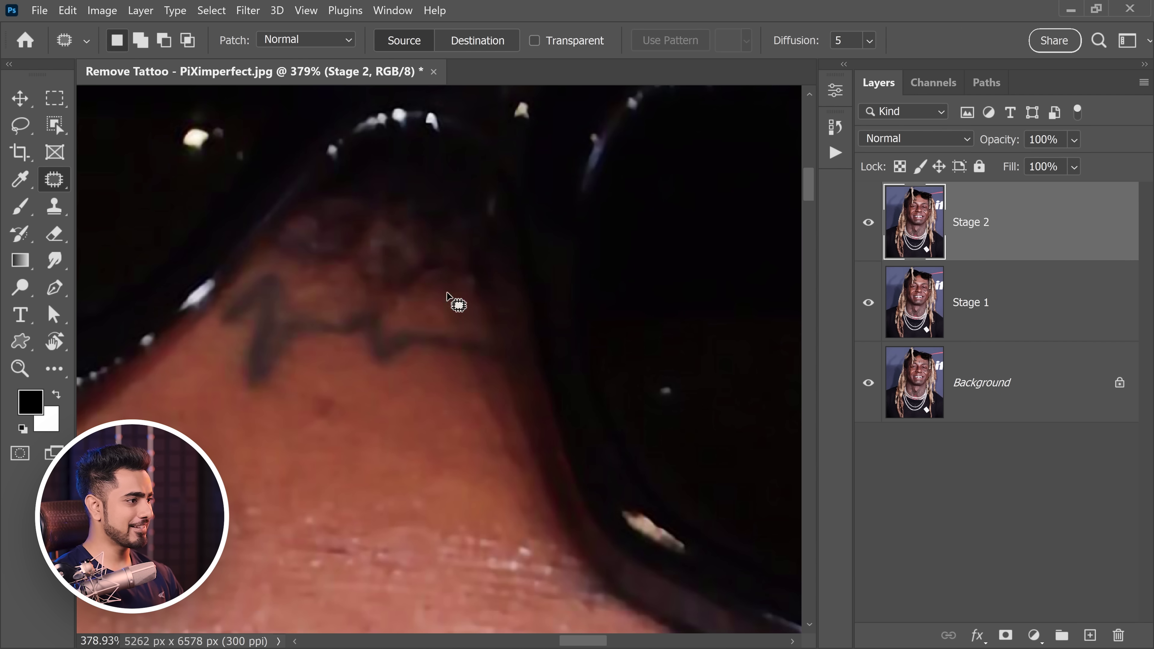
mouse_move(521, 341)
mouse_down()
mouse_move(330, 353)
mouse_move(233, 290)
mouse_move(399, 335)
mouse_move(518, 343)
mouse_up()
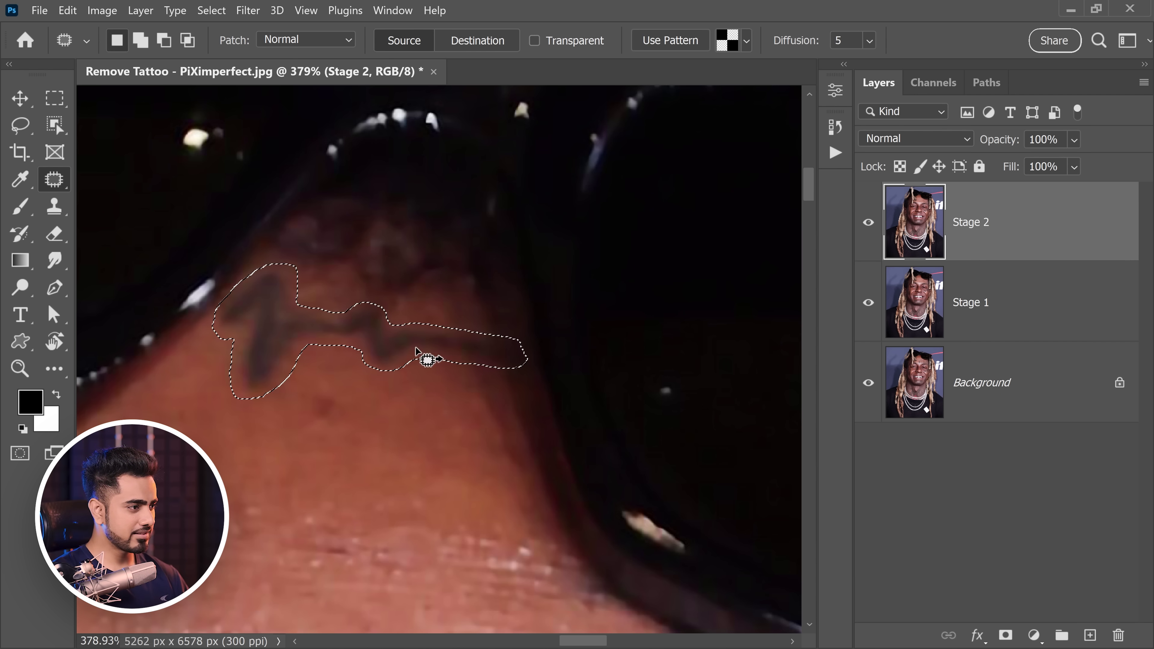
drag(426, 356, 451, 425)
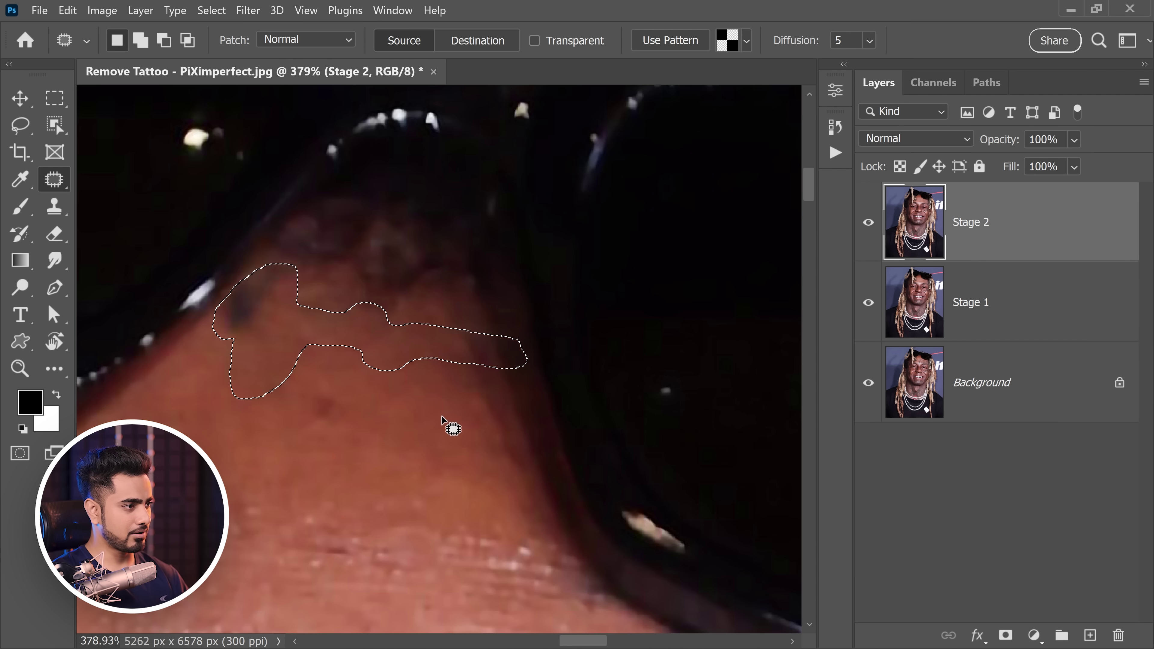
key(ctrl+d)
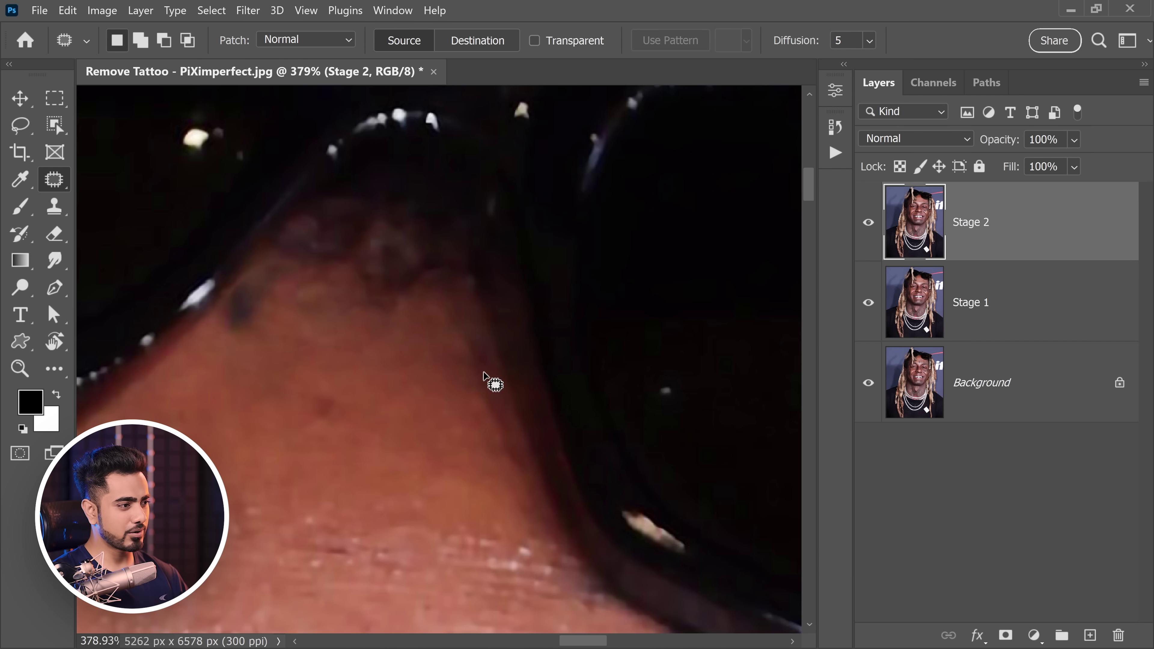
Use the Healing Brush in Lighten mode at size 60 to cover the zigzag forehead tattoo beside the hanging dreadlock's tip.
mouse_move(269, 260)
mouse_down()
mouse_move(220, 299)
mouse_move(242, 333)
mouse_move(288, 279)
mouse_move(269, 262)
mouse_up()
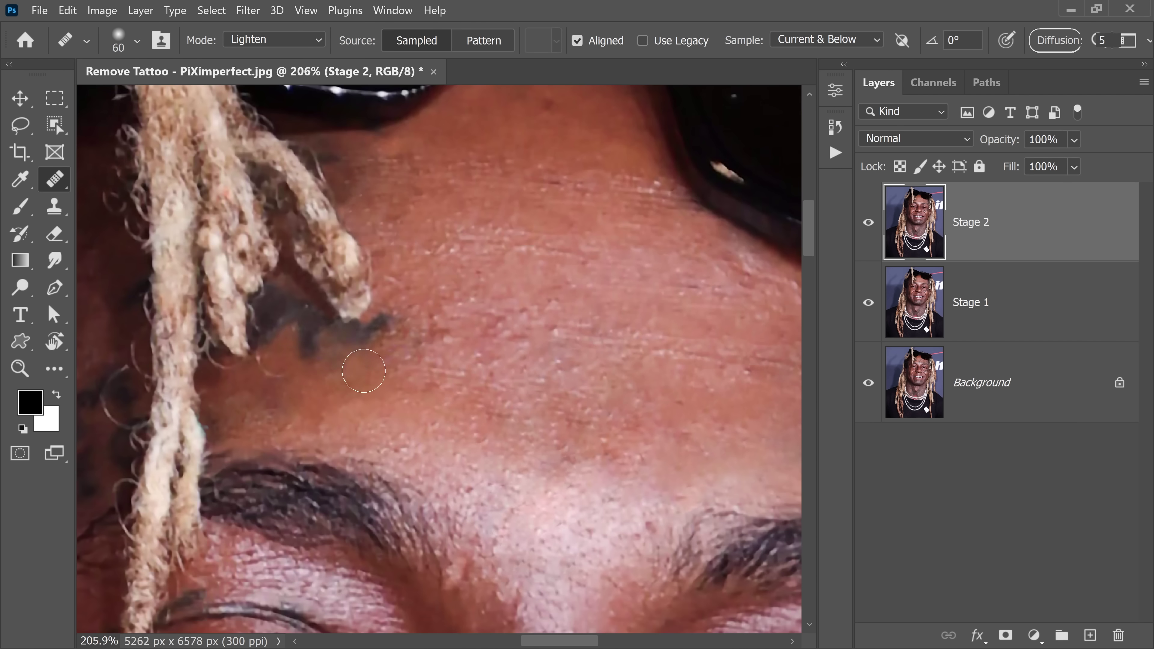
click(343, 383)
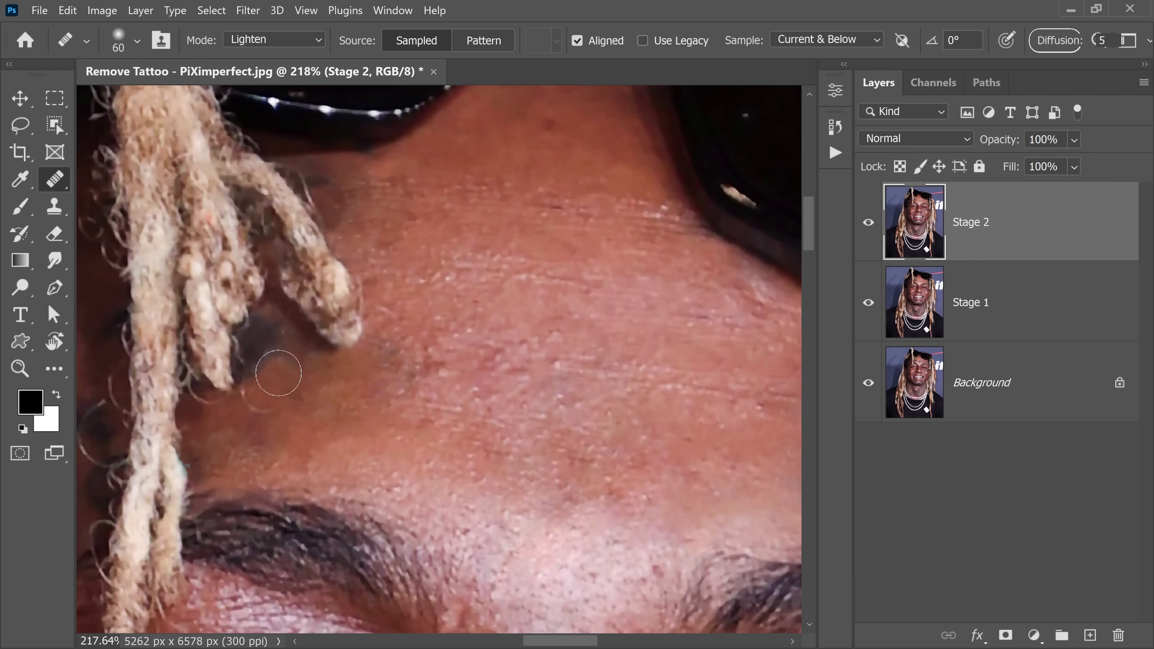
mouse_move(278, 373)
mouse_down()
mouse_move(274, 334)
mouse_move(278, 366)
mouse_up()
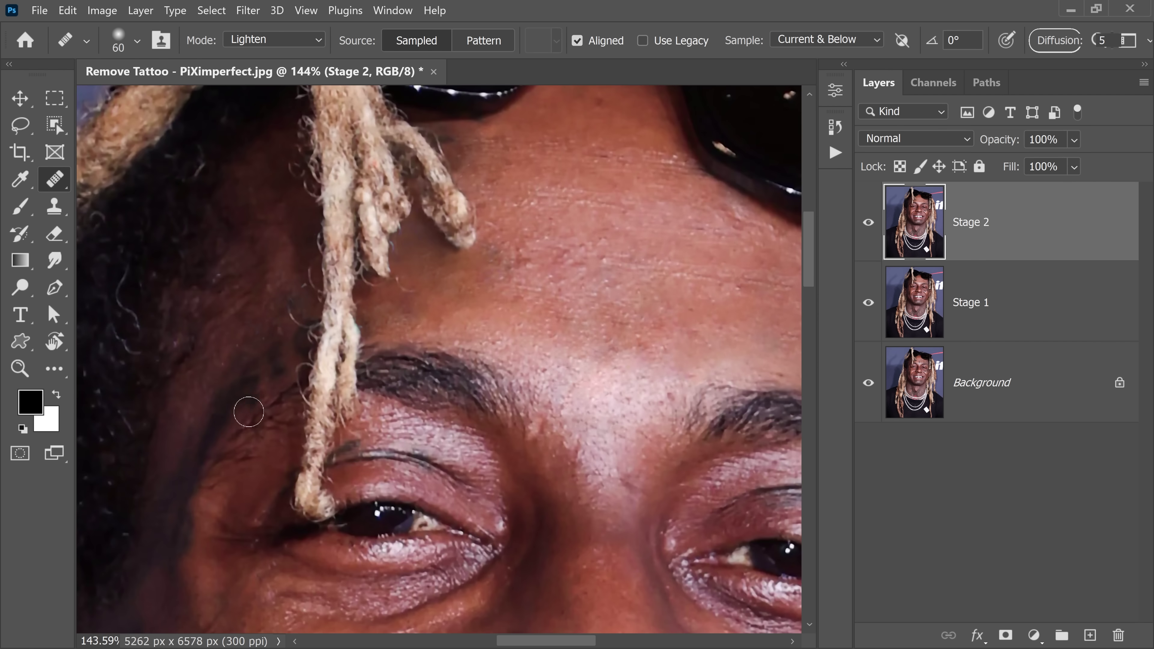
key(shift+j)
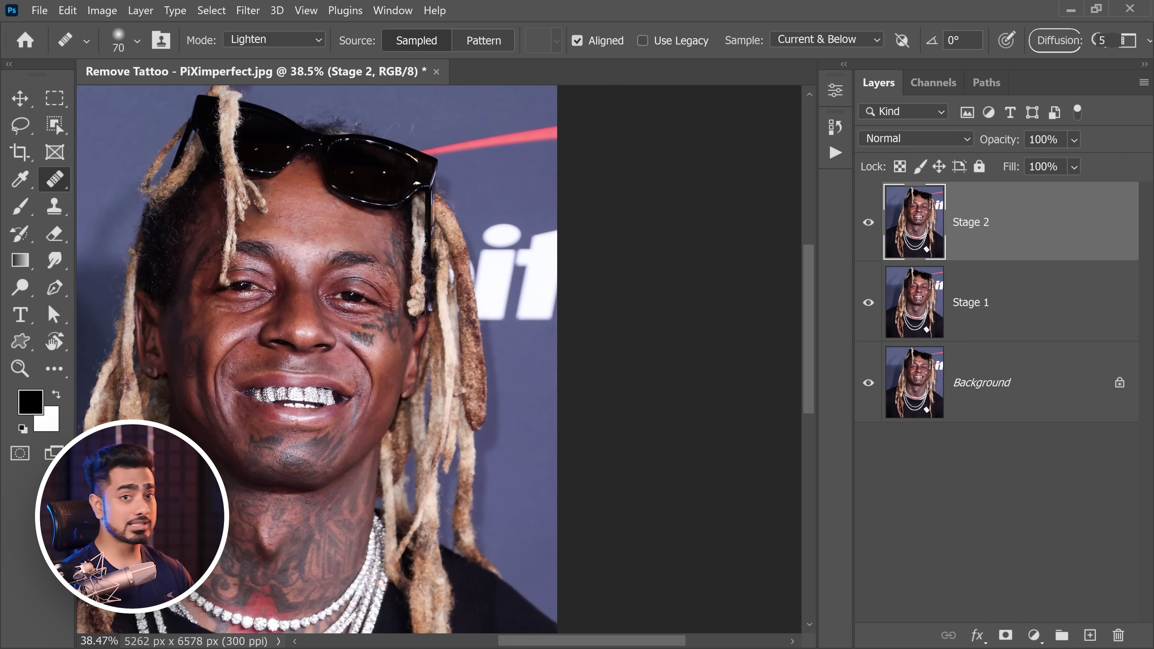
drag(407, 283, 363, 301)
drag(323, 363, 400, 322)
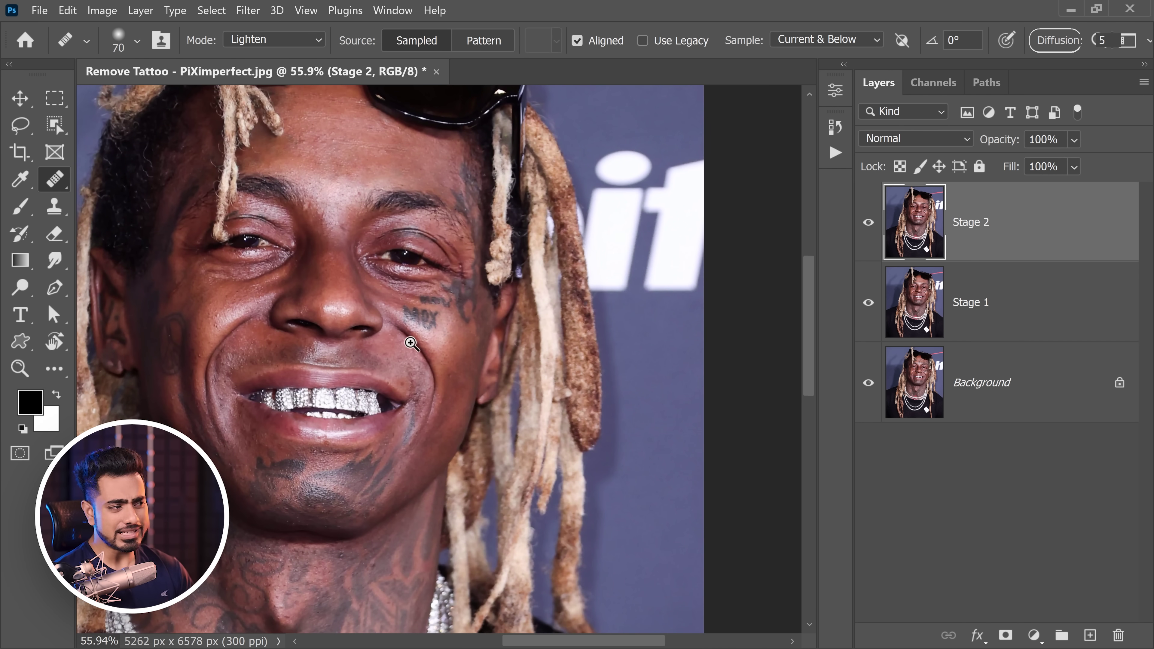
scroll(411, 343, down, 1)
drag(349, 498, 349, 373)
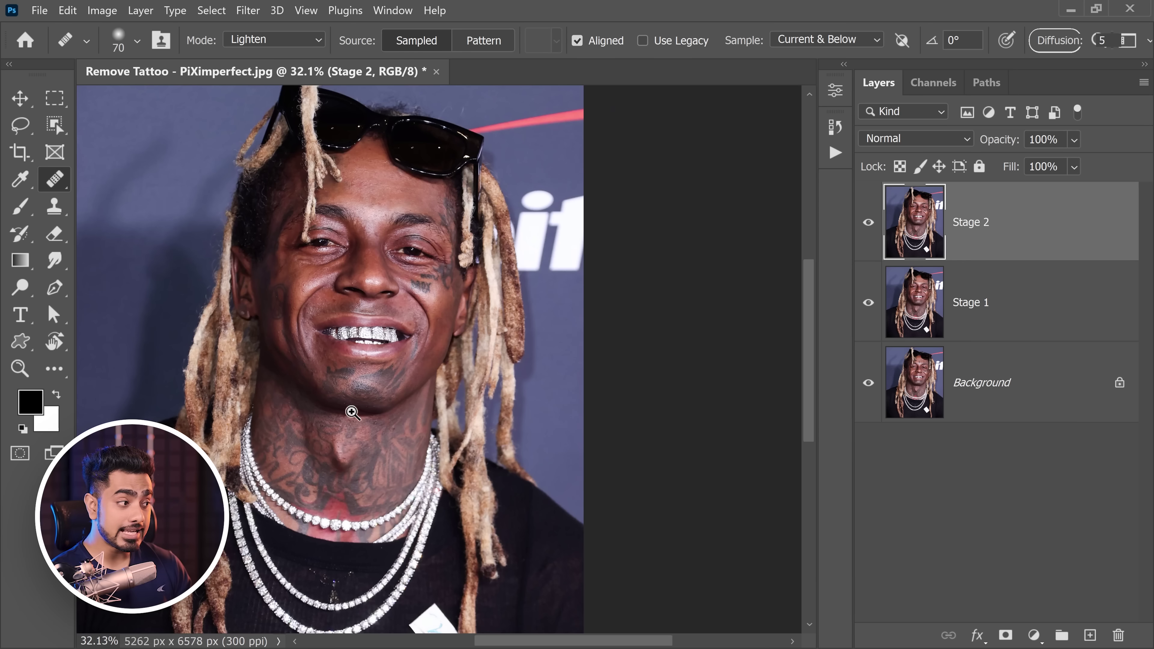
scroll(353, 413, up, 3)
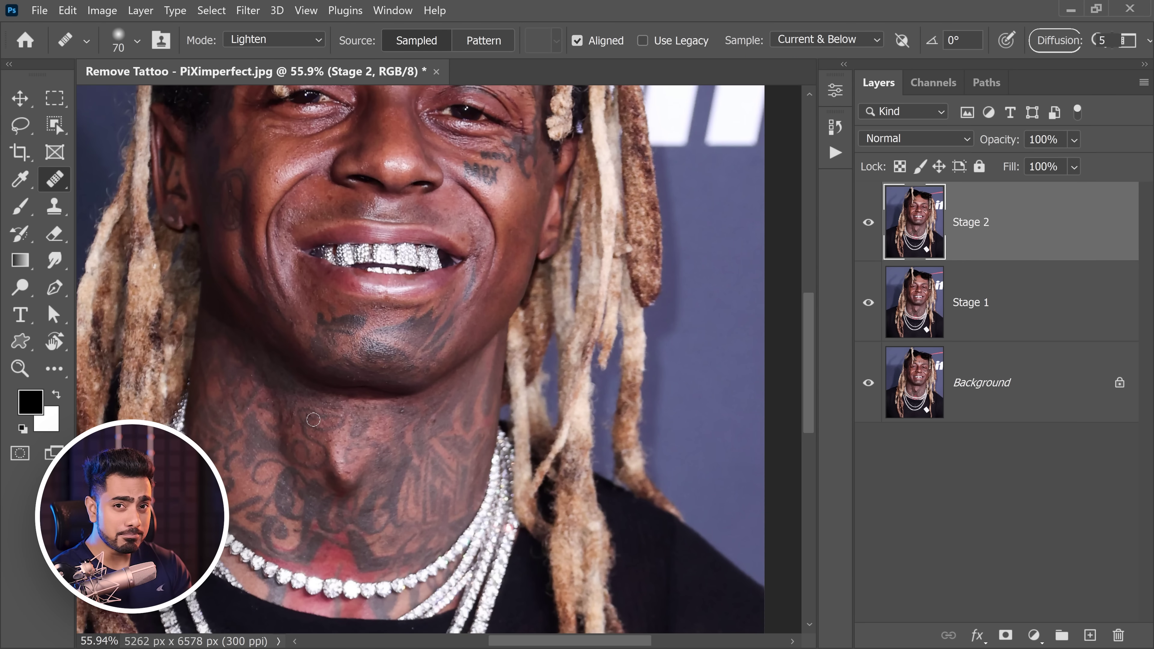
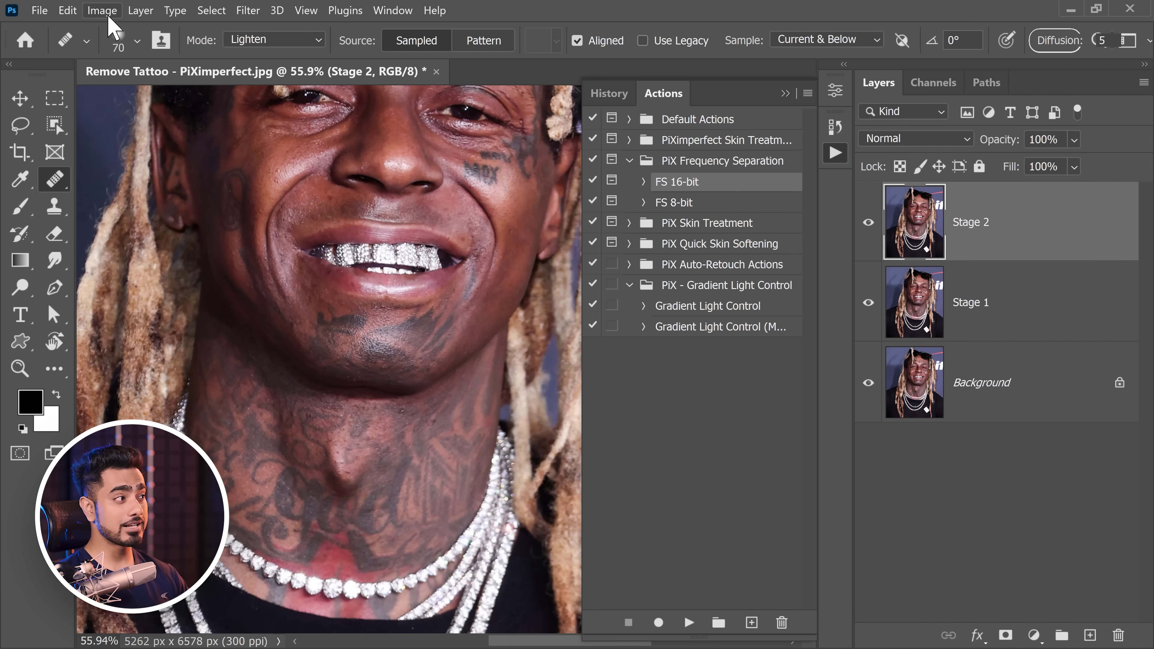
Check the image's bit depth and run the FS 8-bit frequency separation action.
click(102, 10)
mouse_move(163, 28)
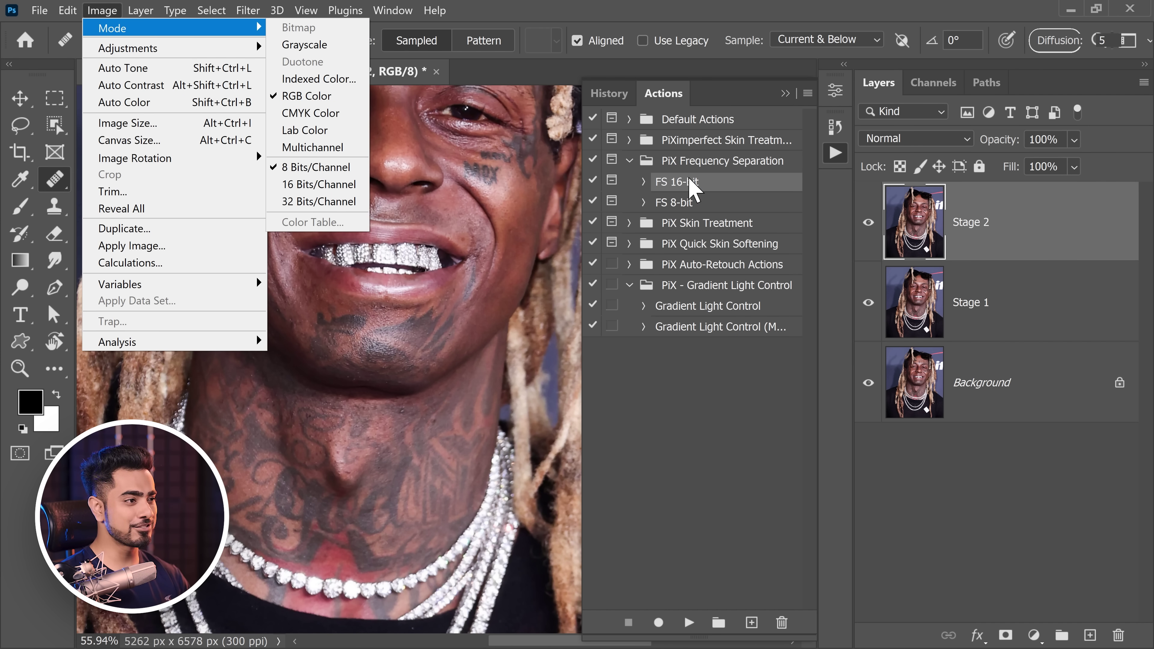
click(687, 204)
click(682, 205)
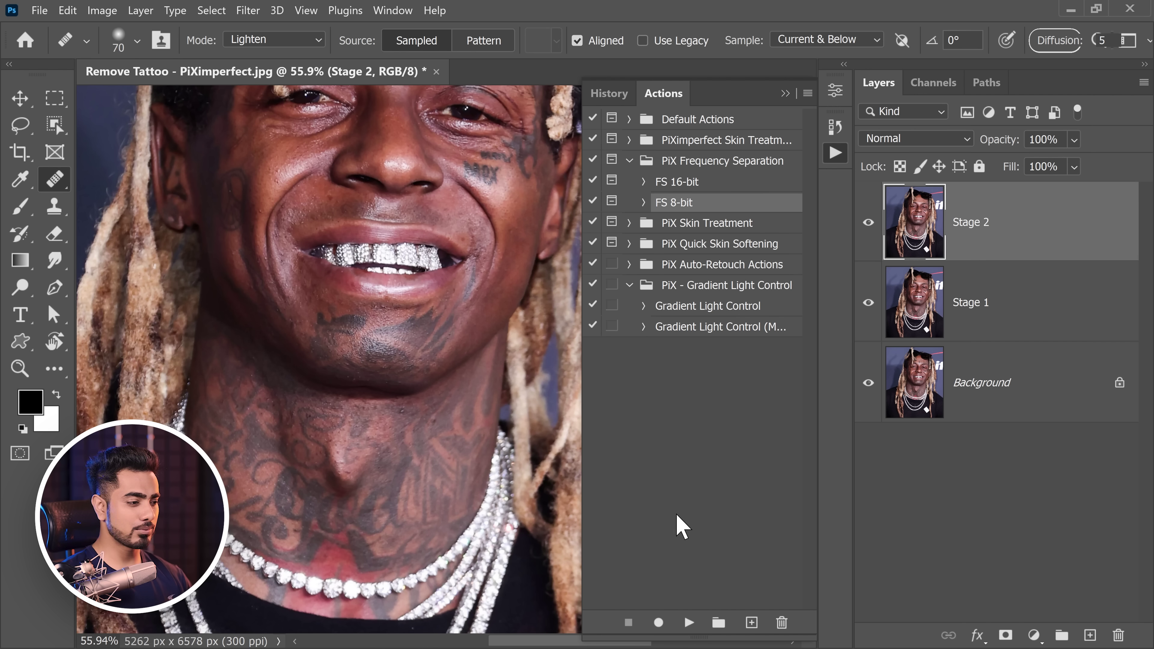
click(689, 622)
Set the Low Frequency layer's Gaussian Blur radius to 10 pixels, judging it on the chin and neck, and apply it.
drag(503, 385, 441, 384)
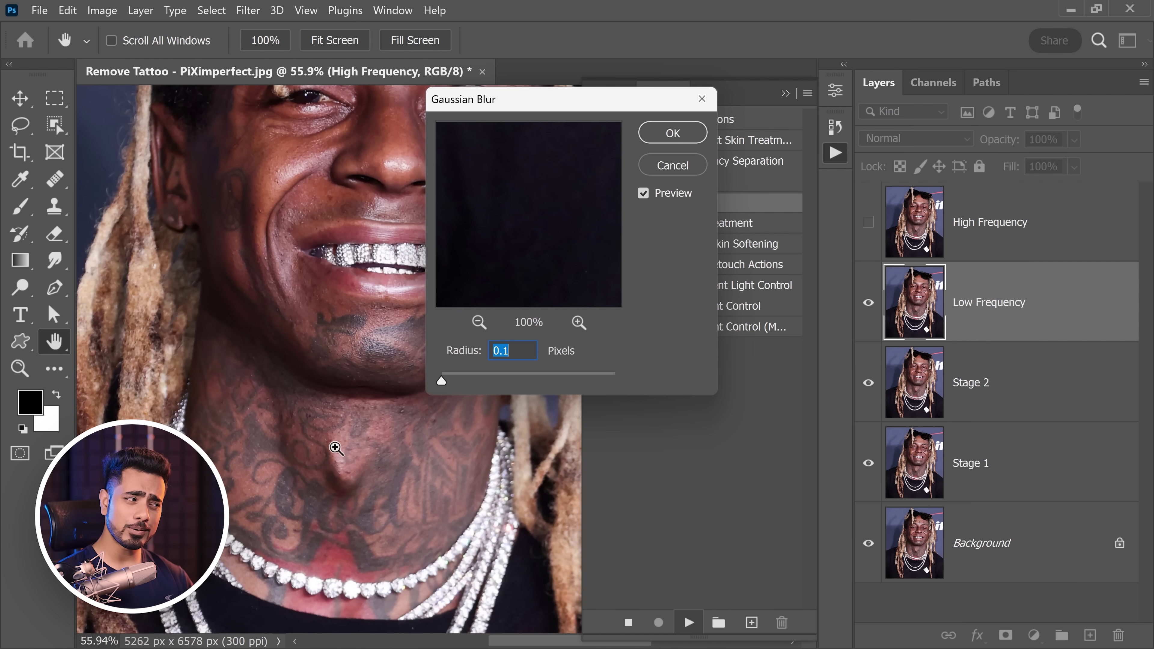
ctrl+click(336, 448)
drag(441, 381, 461, 386)
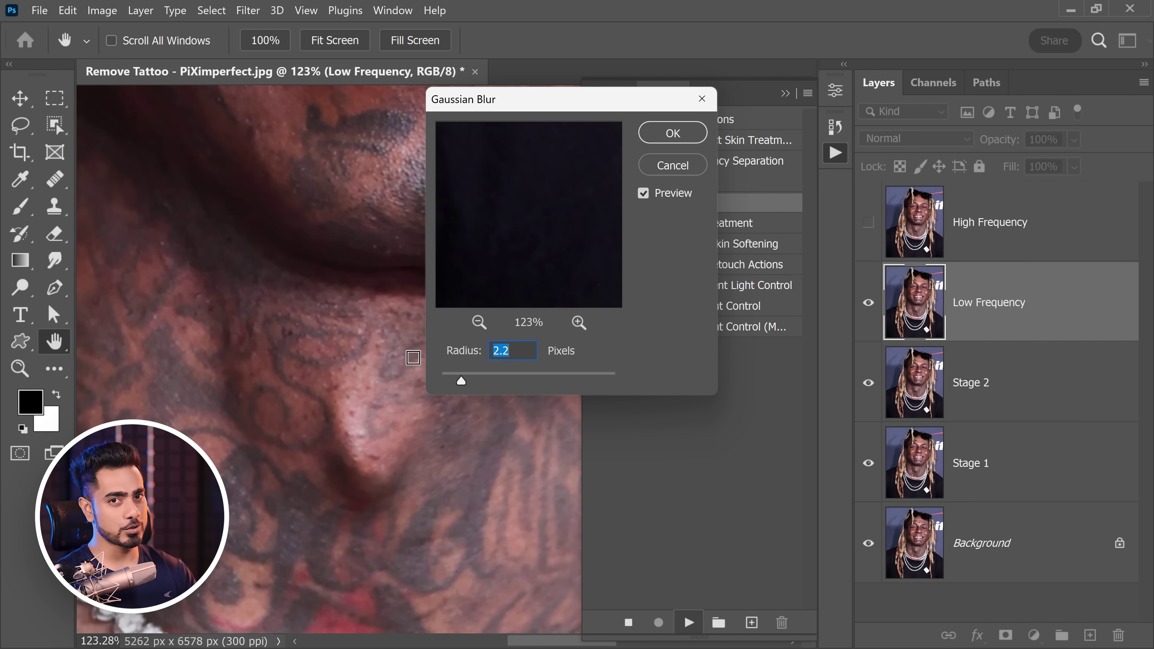
drag(342, 256, 226, 381)
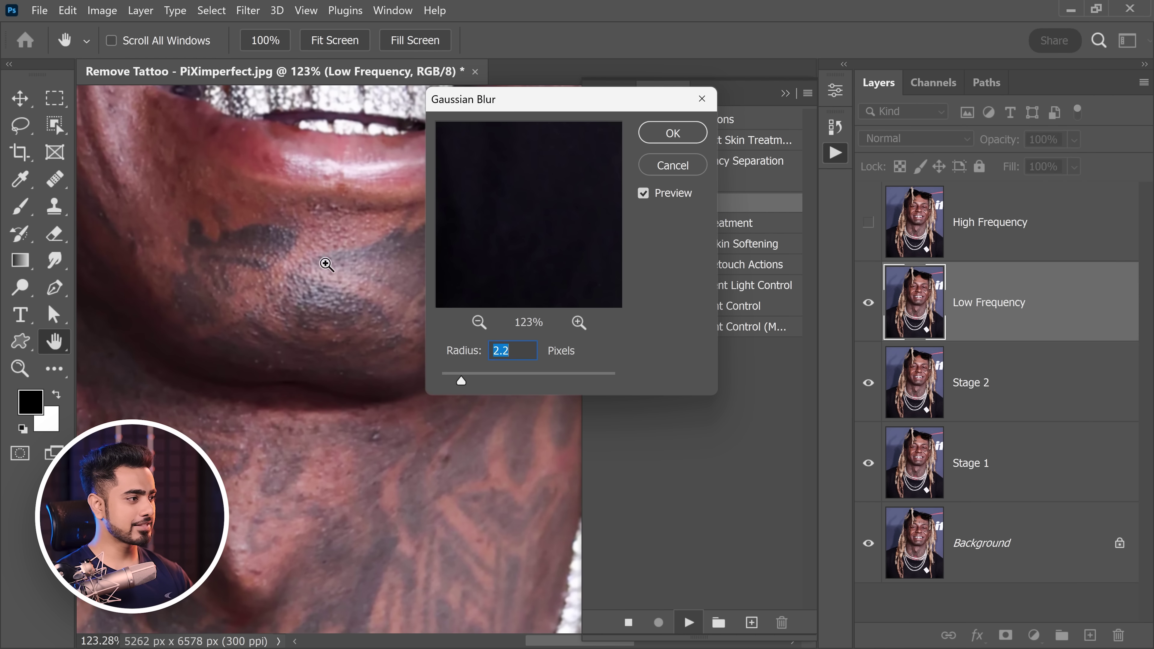
ctrl+click(327, 266)
drag(331, 276, 349, 234)
scroll(289, 335, down, 1)
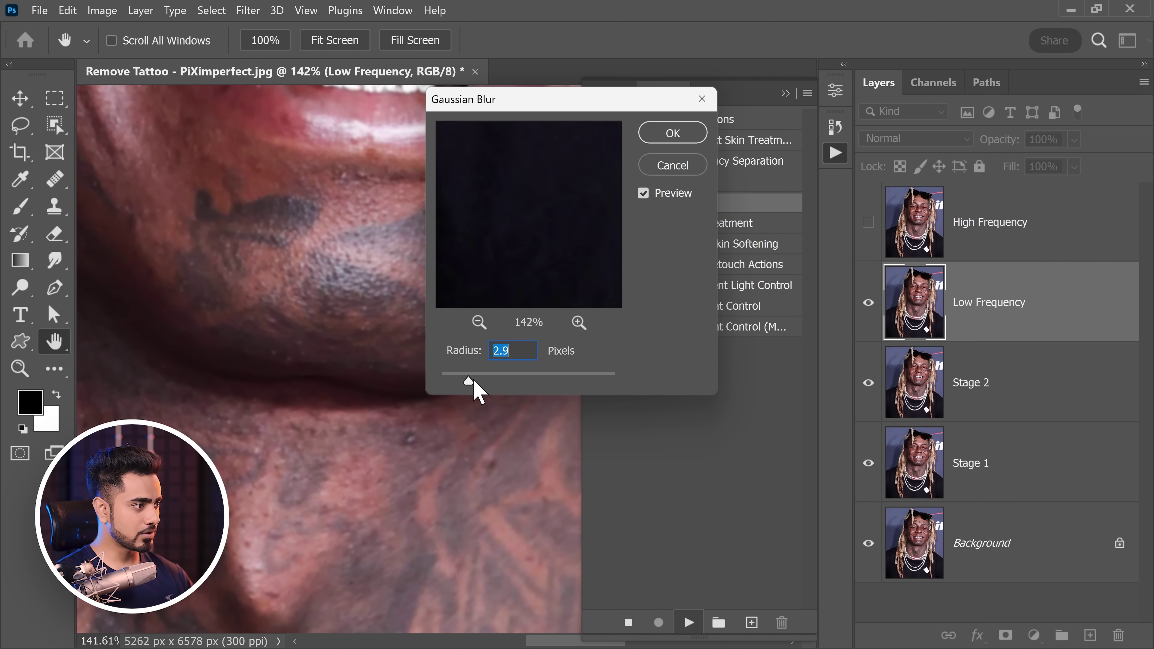
drag(484, 382, 510, 381)
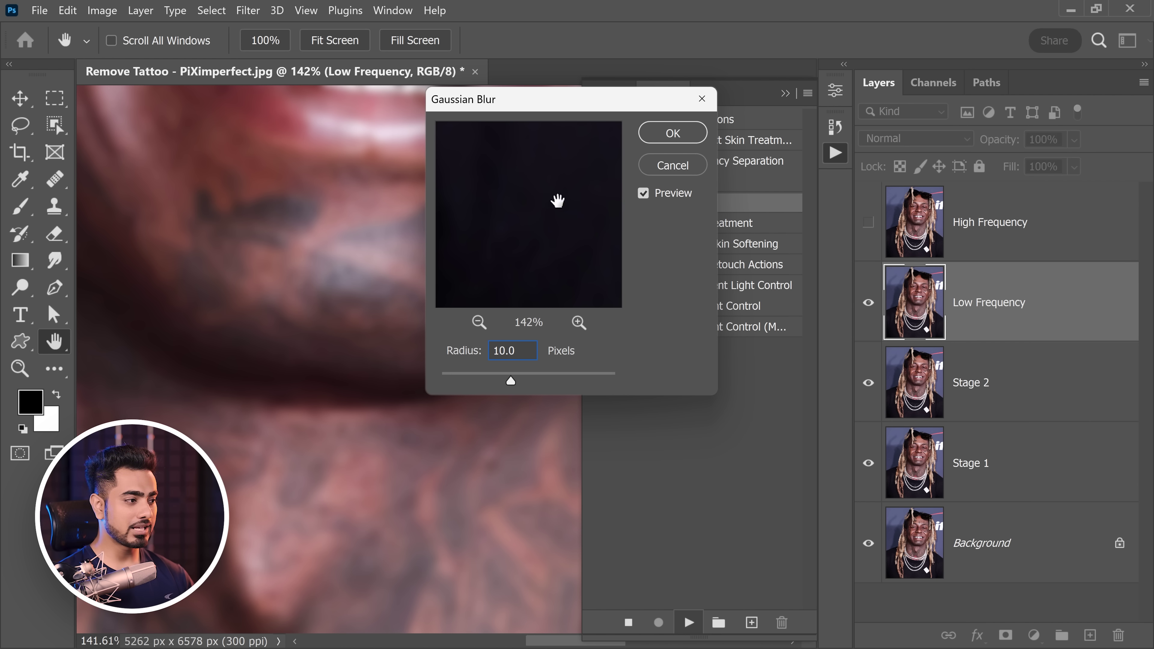
click(673, 133)
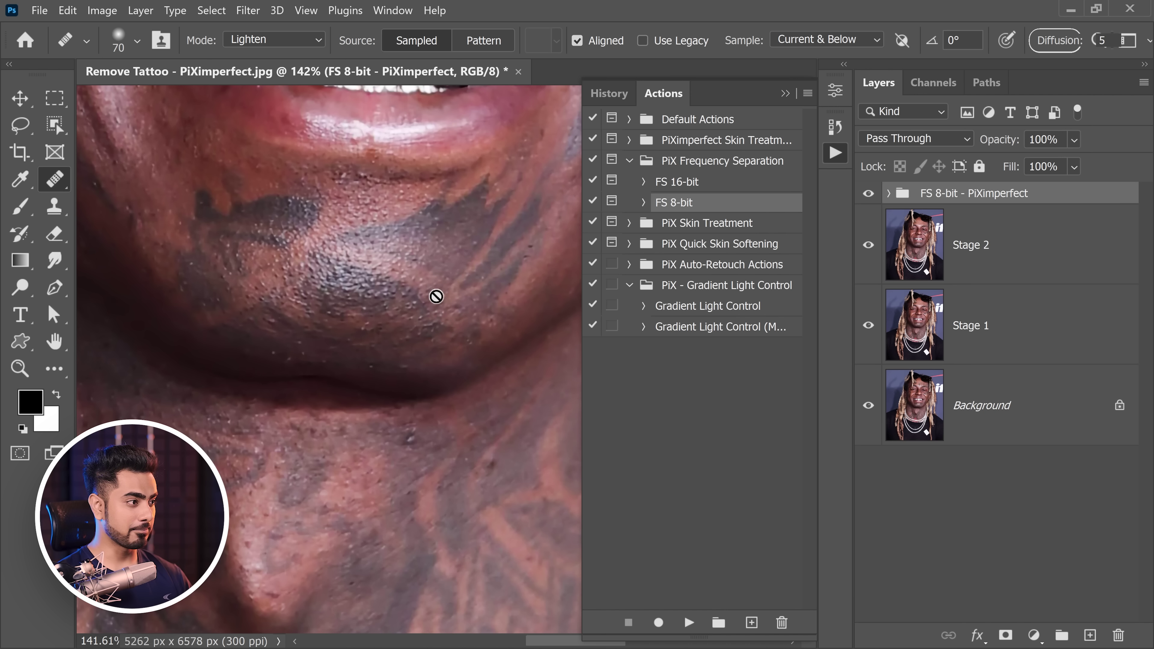
Compare the image with and without the frequency separation group, and examine its High Frequency and Low Frequency layers.
scroll(482, 275, down, 8)
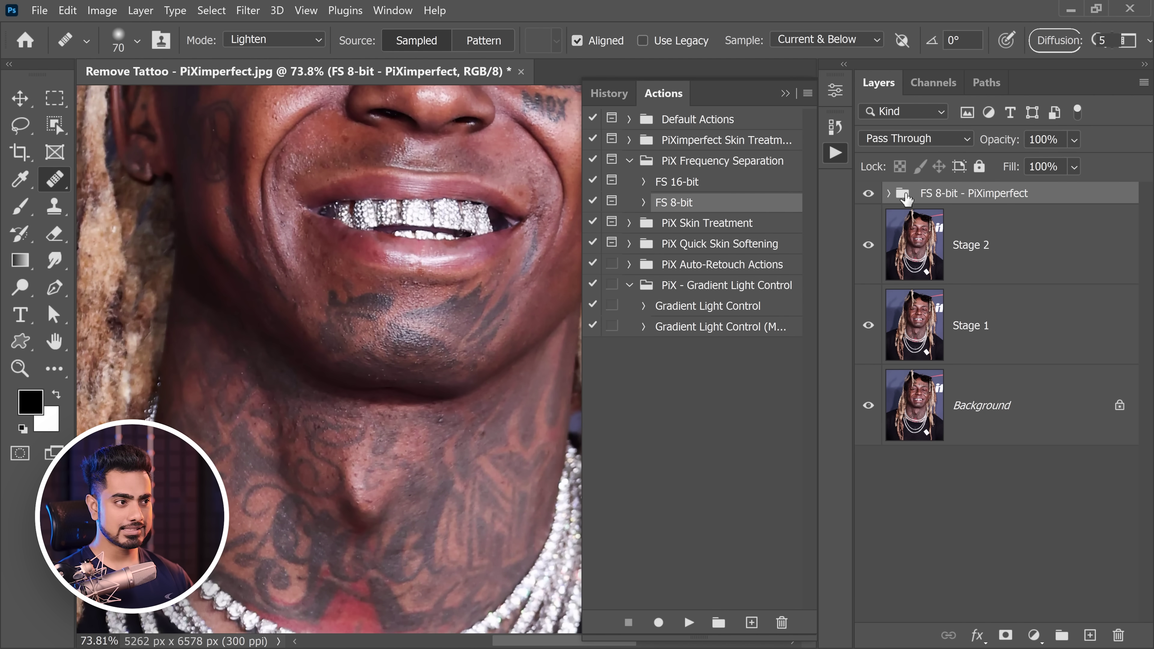
click(868, 194)
click(868, 194)
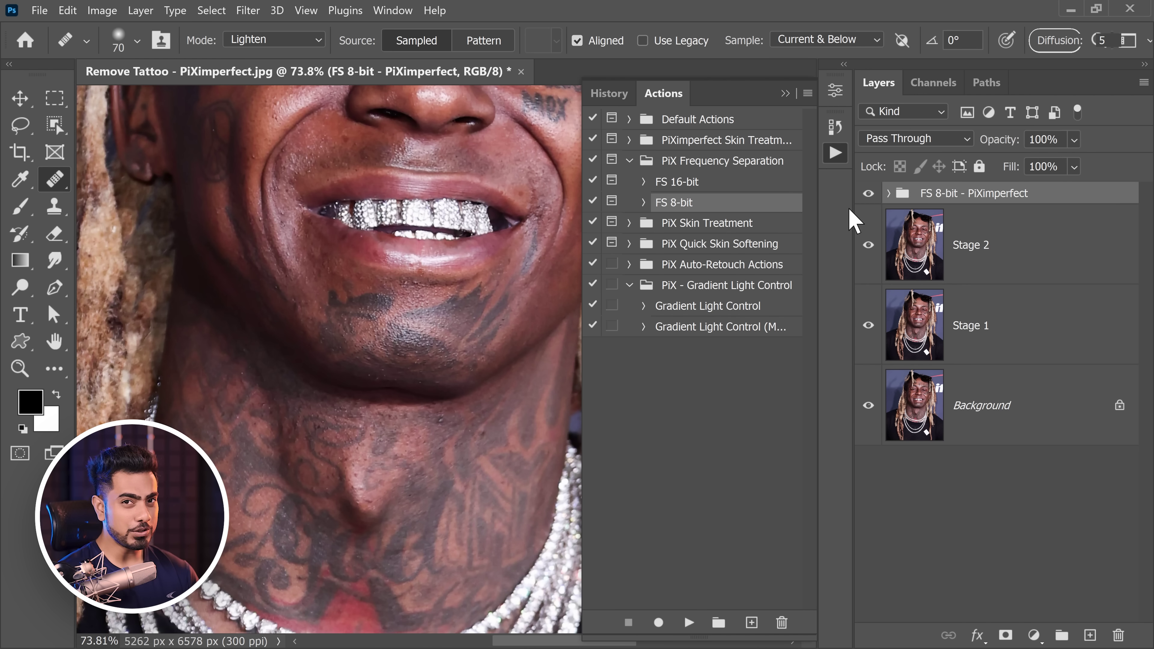
click(890, 194)
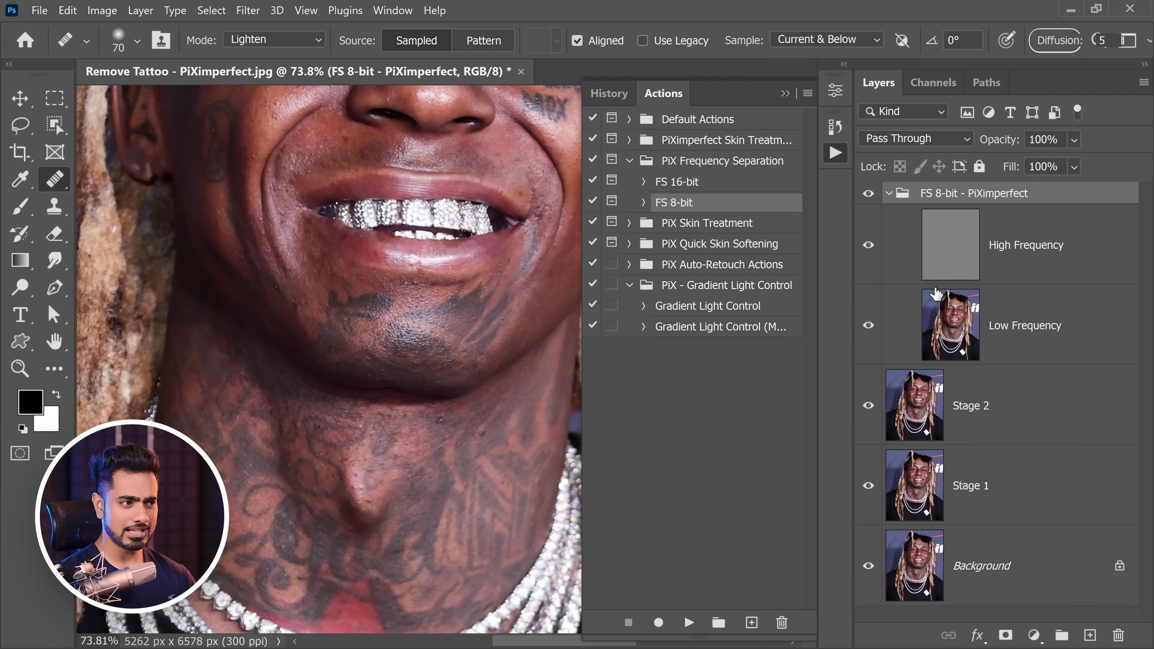
click(989, 333)
click(867, 246)
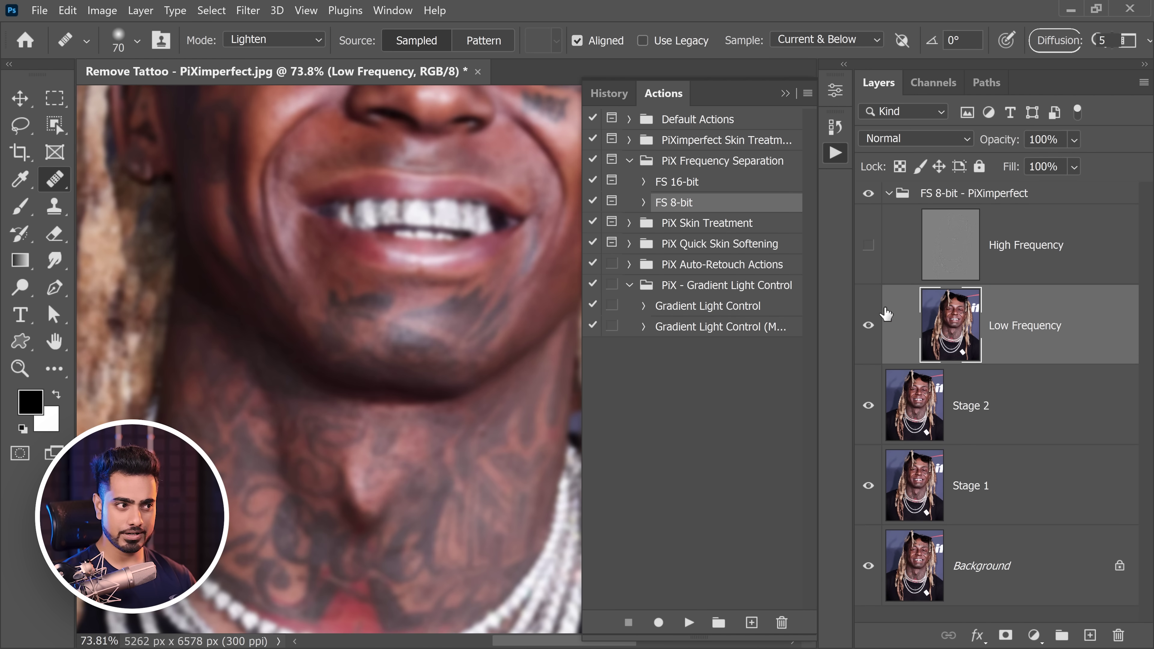
click(869, 247)
click(1018, 259)
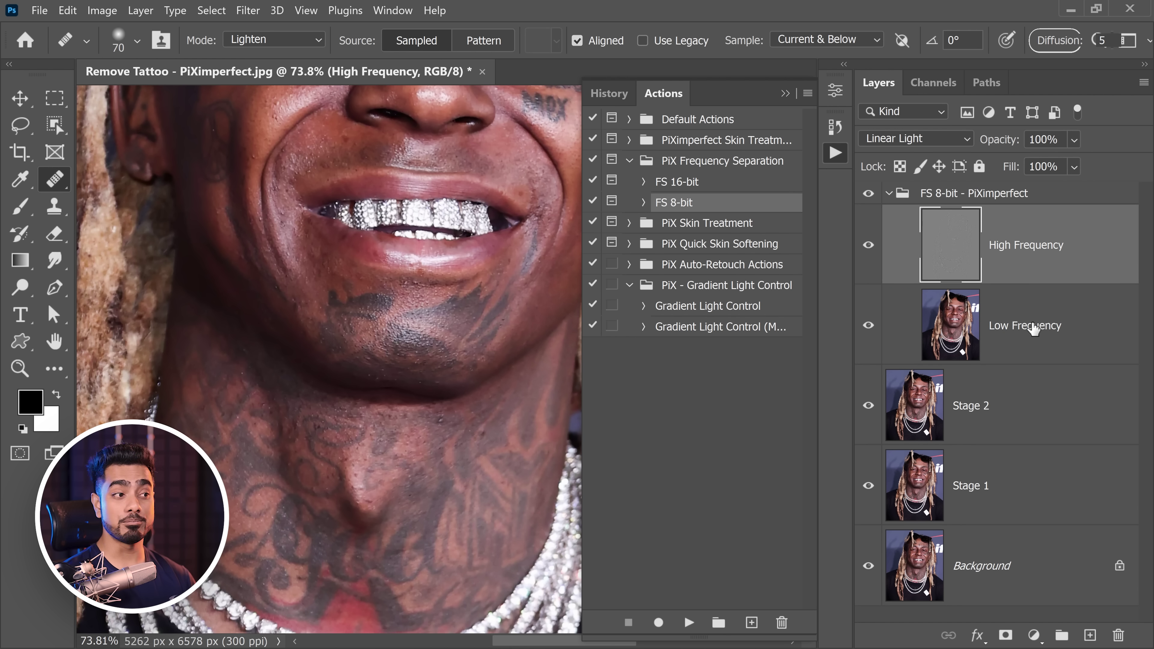
click(1037, 336)
Rename the frequency separation group as "Stage 3 - FS".
double_click(959, 194)
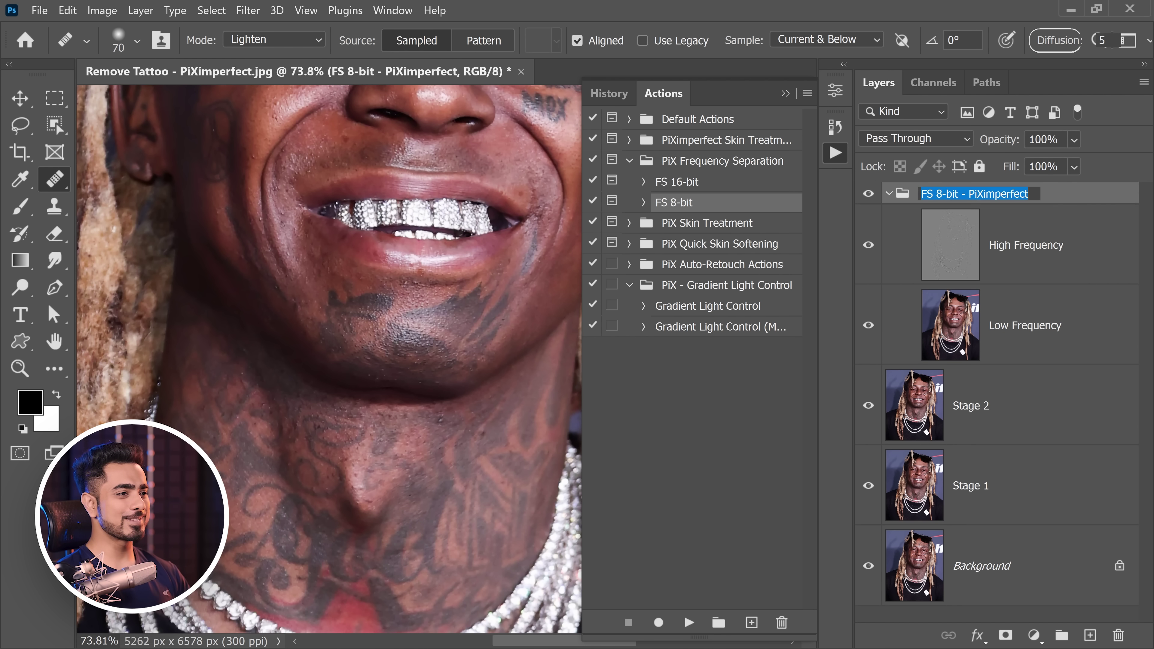
text(Stage 3 - FS)
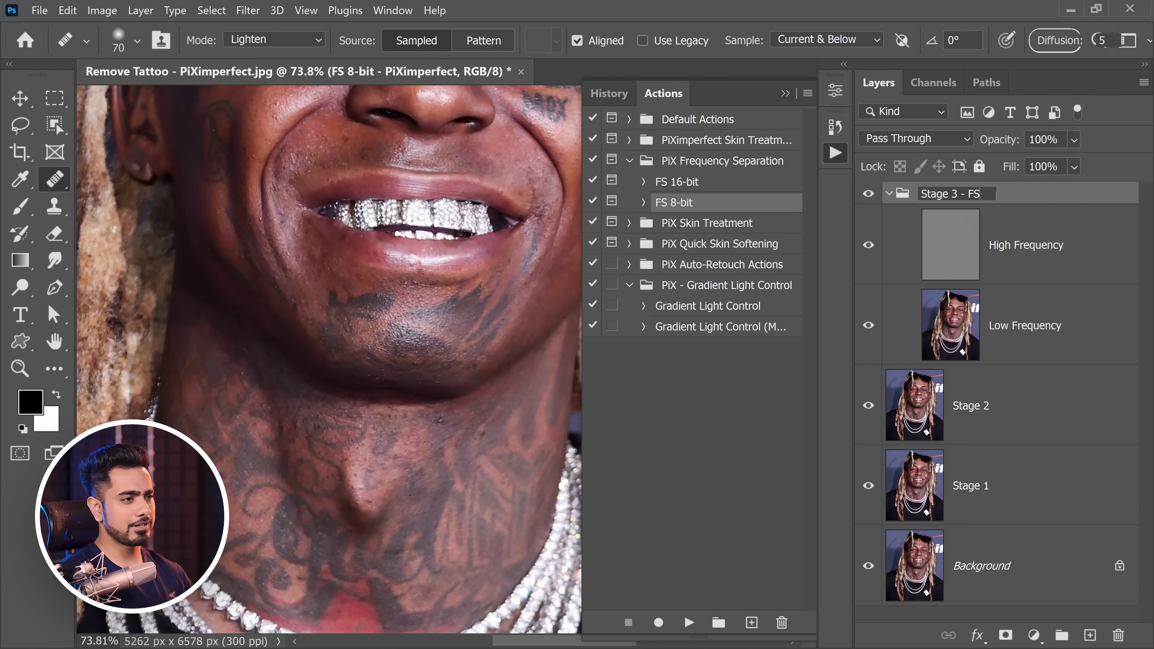
key(Return)
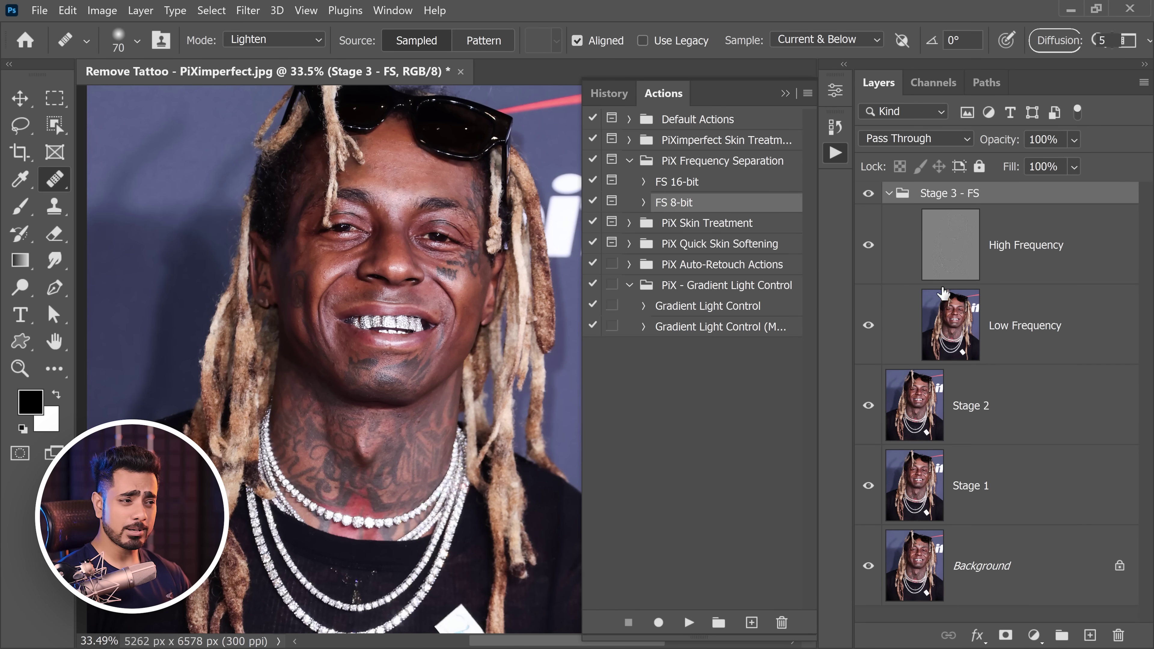
Add a blank layer directly above the Low Frequency layer and hide the High Frequency layer.
click(1029, 319)
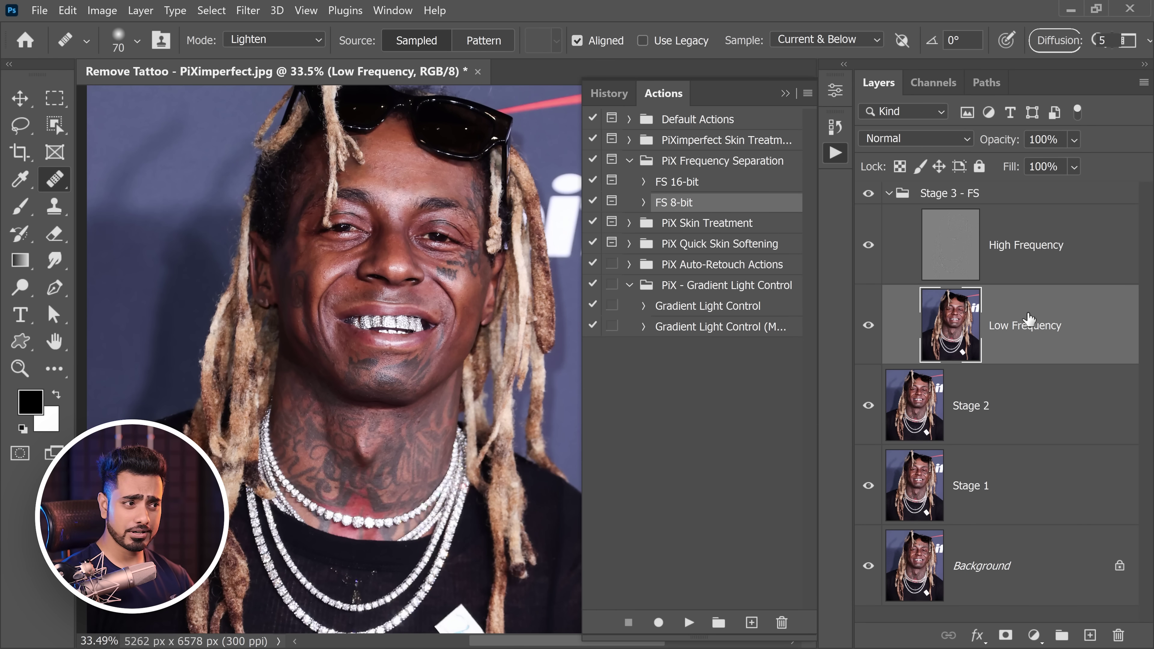
click(1090, 635)
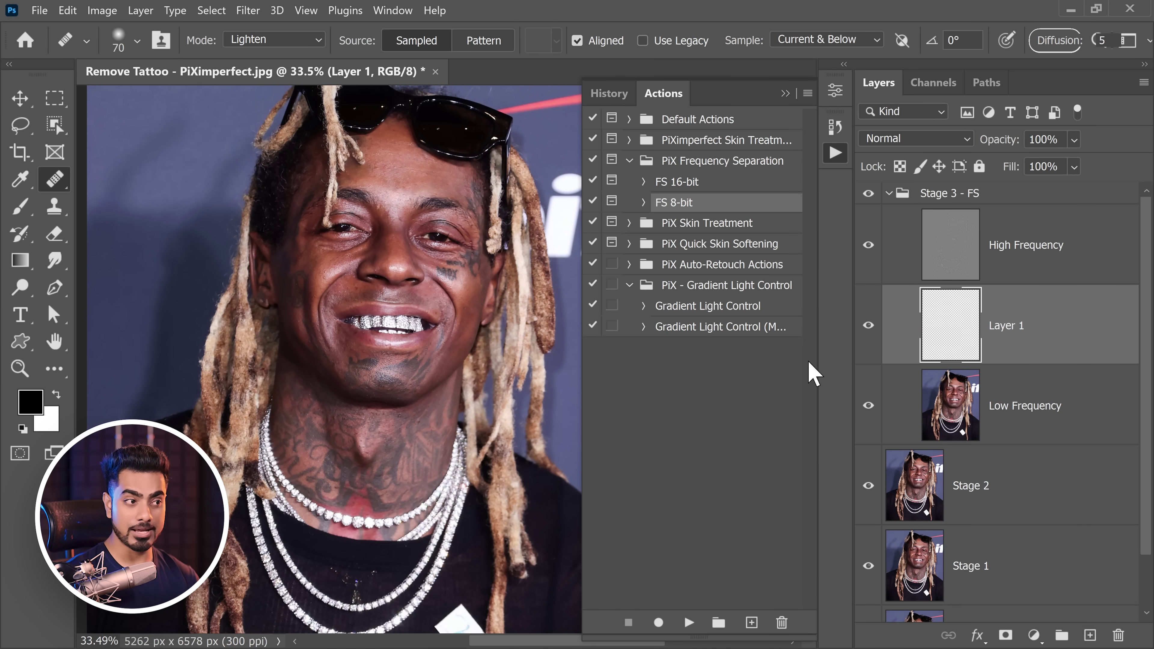
click(869, 245)
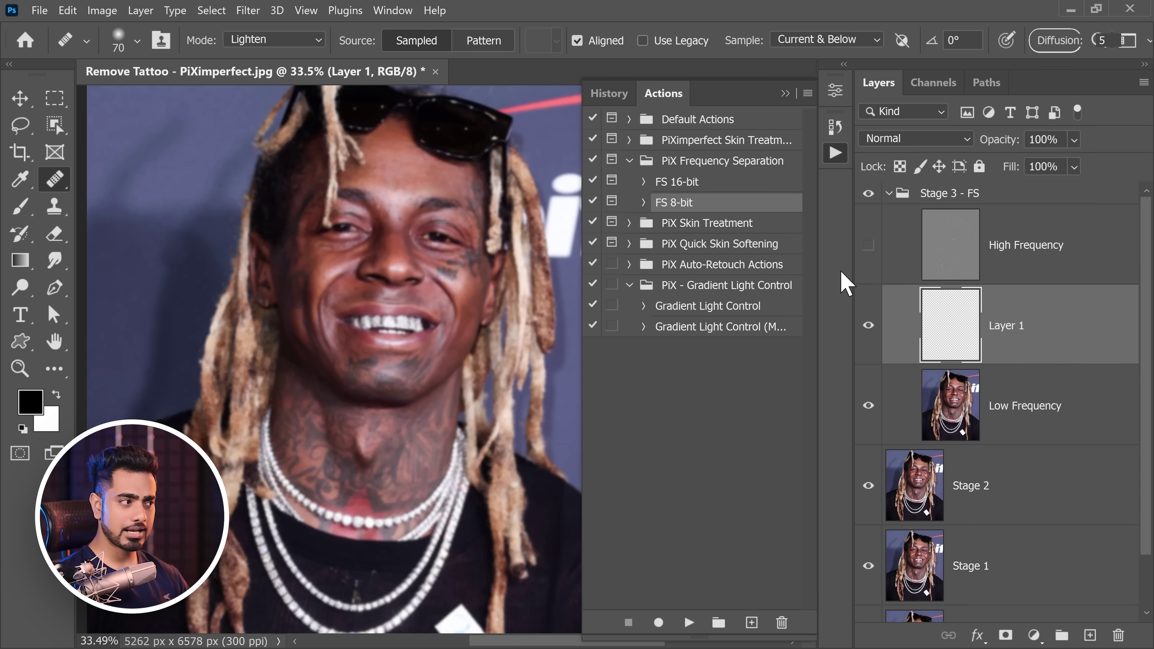
Activate the Brush tool and choose a soft round brush tip.
click(22, 210)
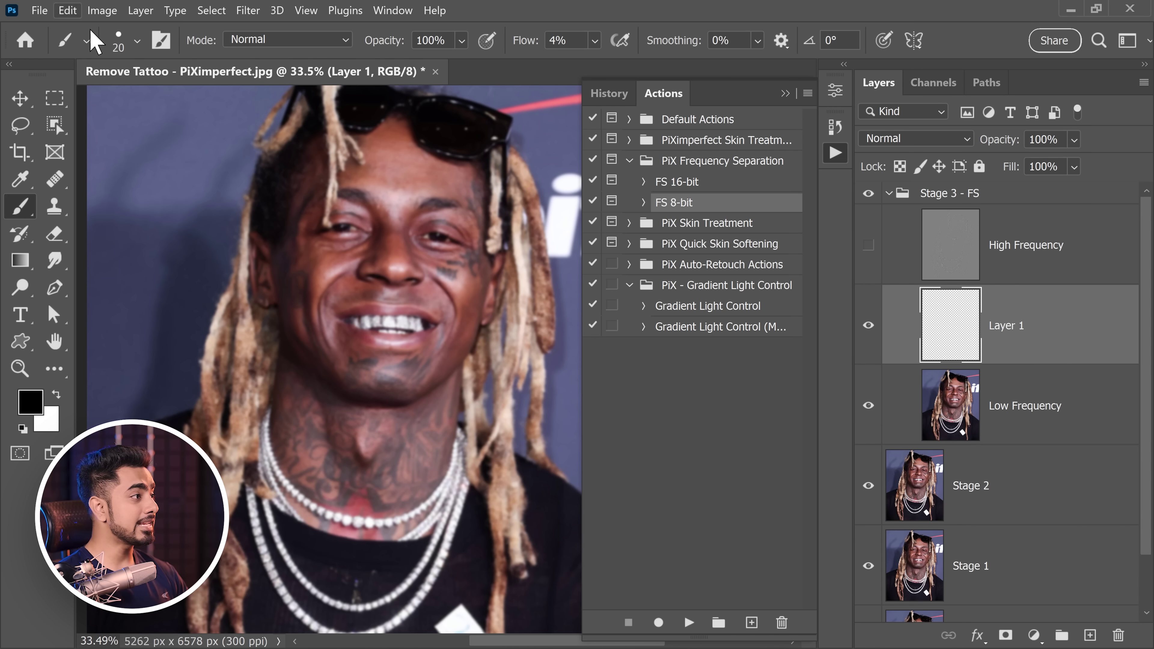
click(120, 41)
click(116, 234)
click(659, 16)
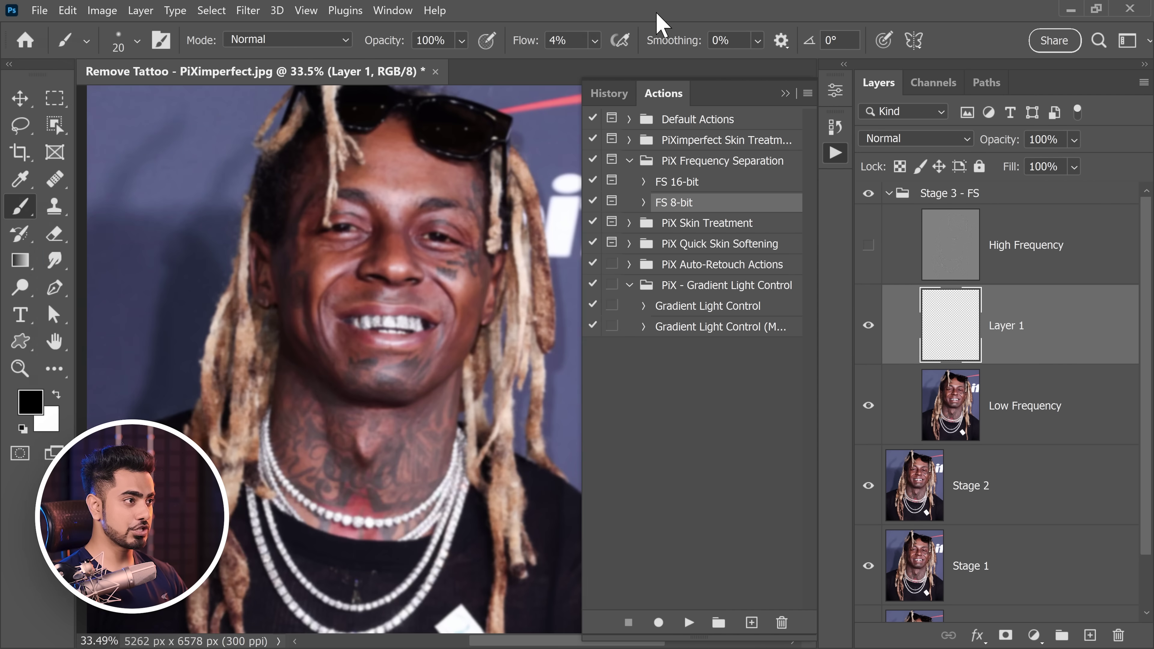
Sample light cheek skin beside the lettering tattoo below the eye and paint over it at brush size 125.
mouse_move(461, 266)
mouse_down()
mouse_move(489, 264)
mouse_move(418, 292)
mouse_up()
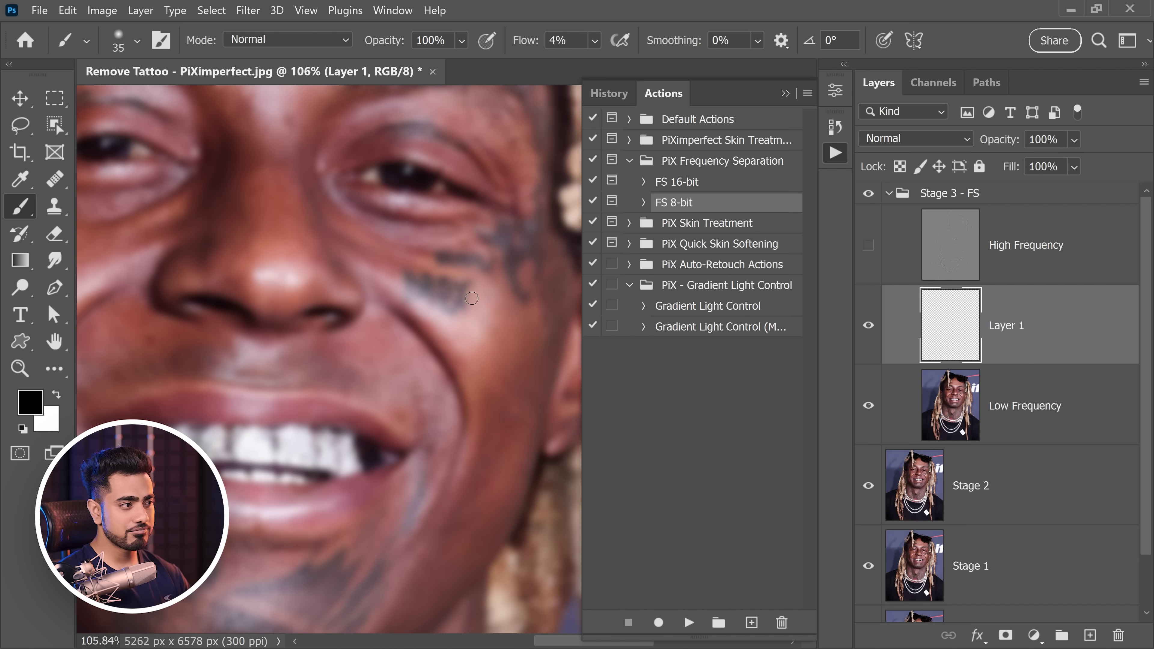
key(bracketright)
key(bracketright)
key(alt)
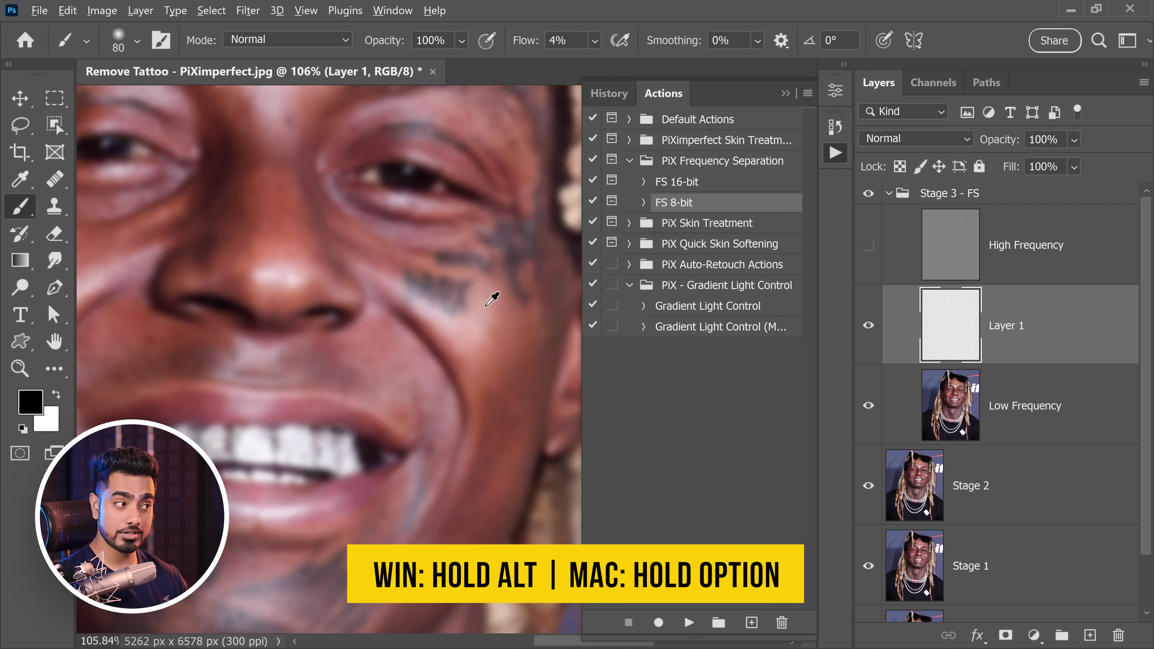
alt+click(482, 304)
key(bracketright)
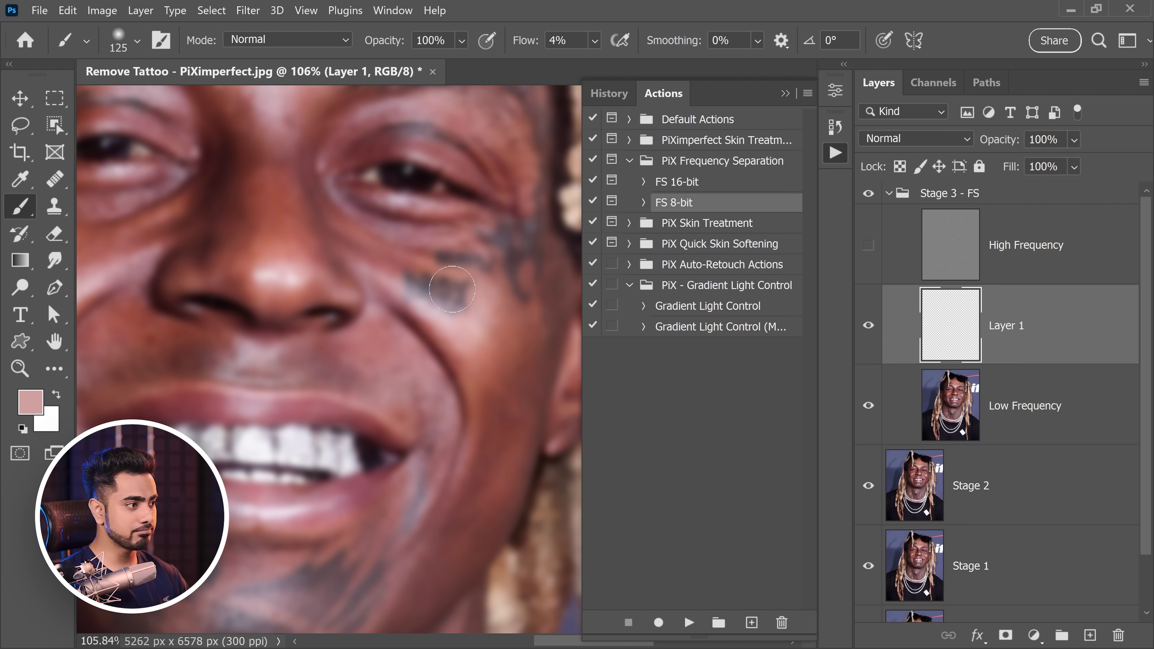
Sample skin tones beside the lower lettering tattoo on the cheek and paint over the letters, reducing the brush size to 90 and 50.
alt+click(398, 274)
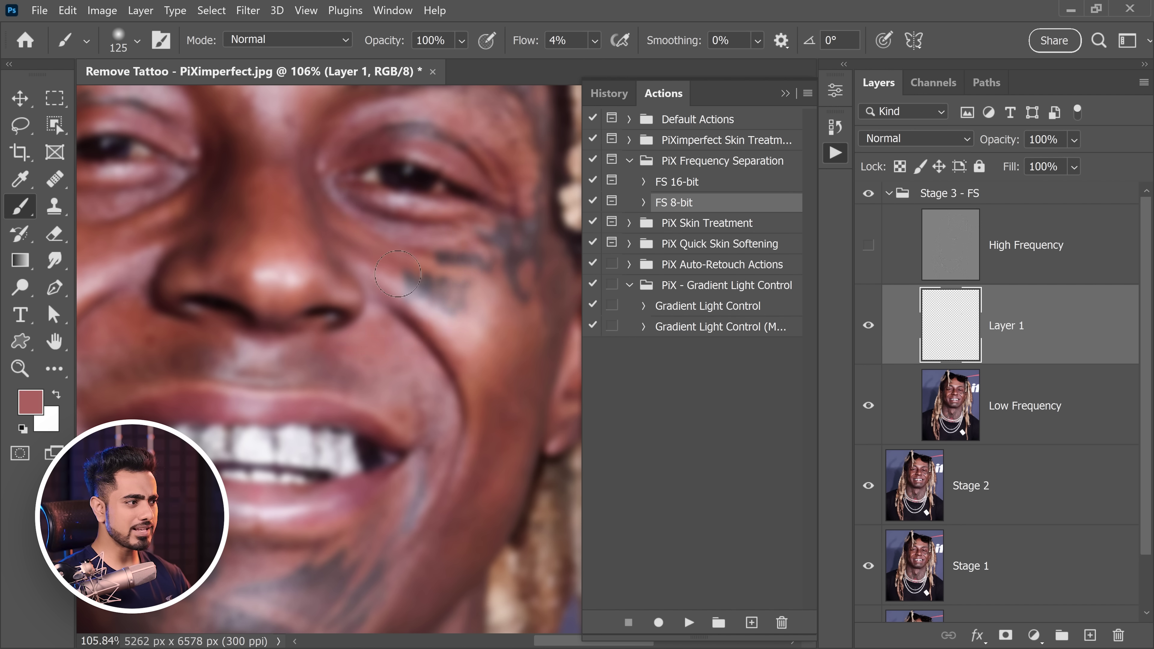
alt+click(406, 272)
alt+click(398, 268)
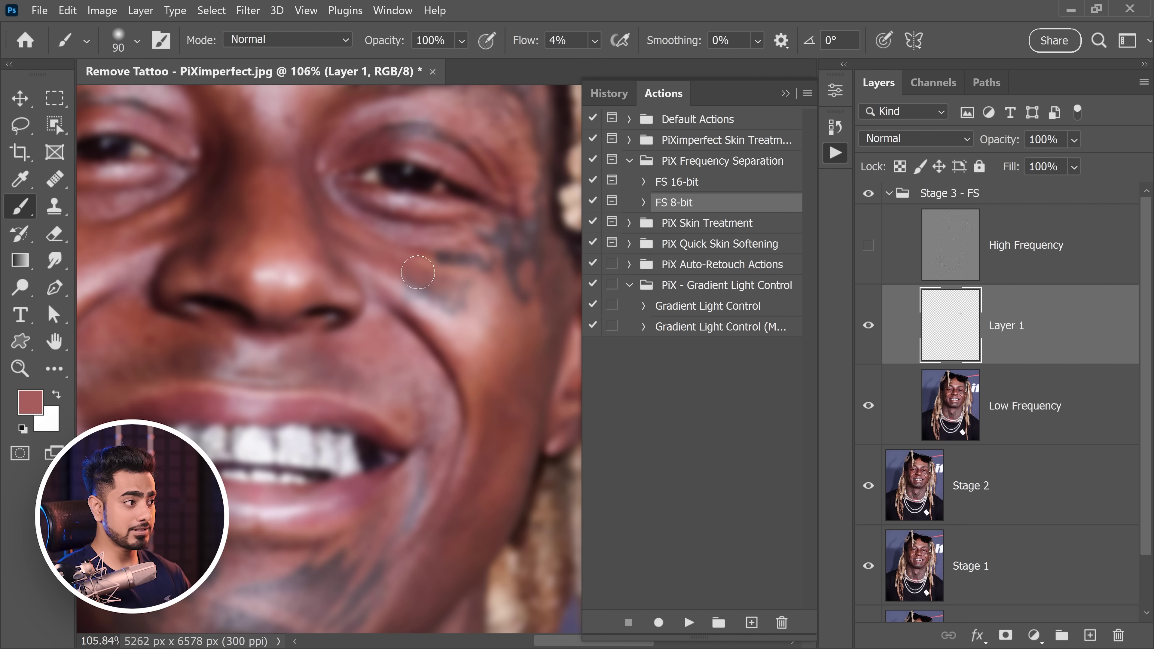
alt+click(460, 285)
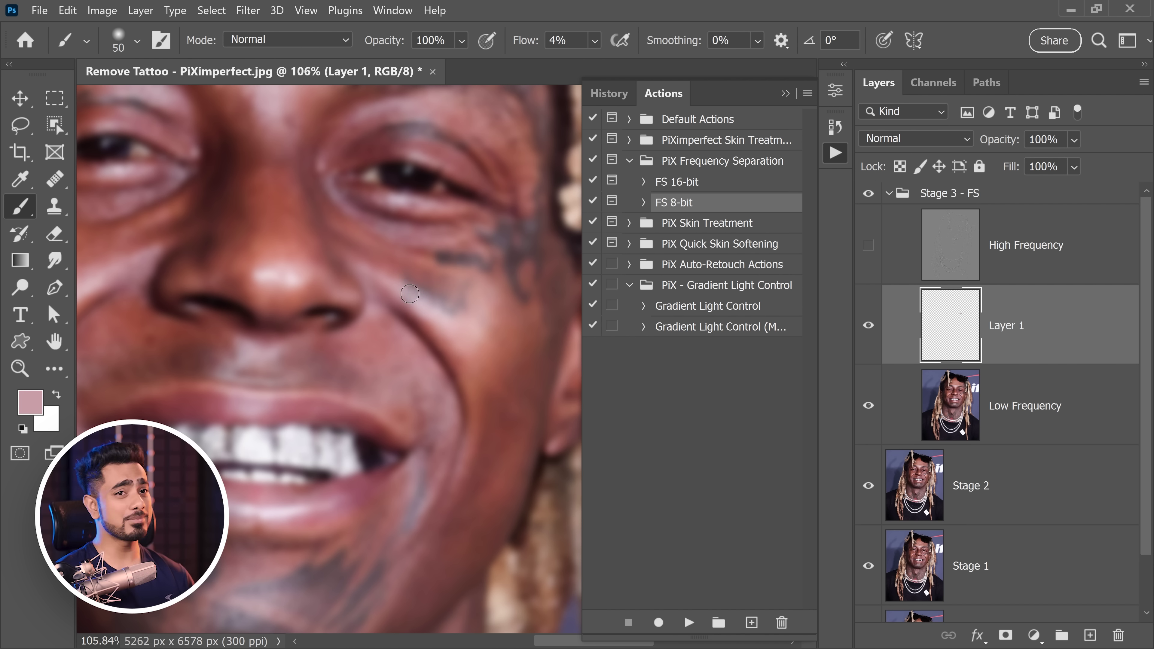
alt+click(414, 303)
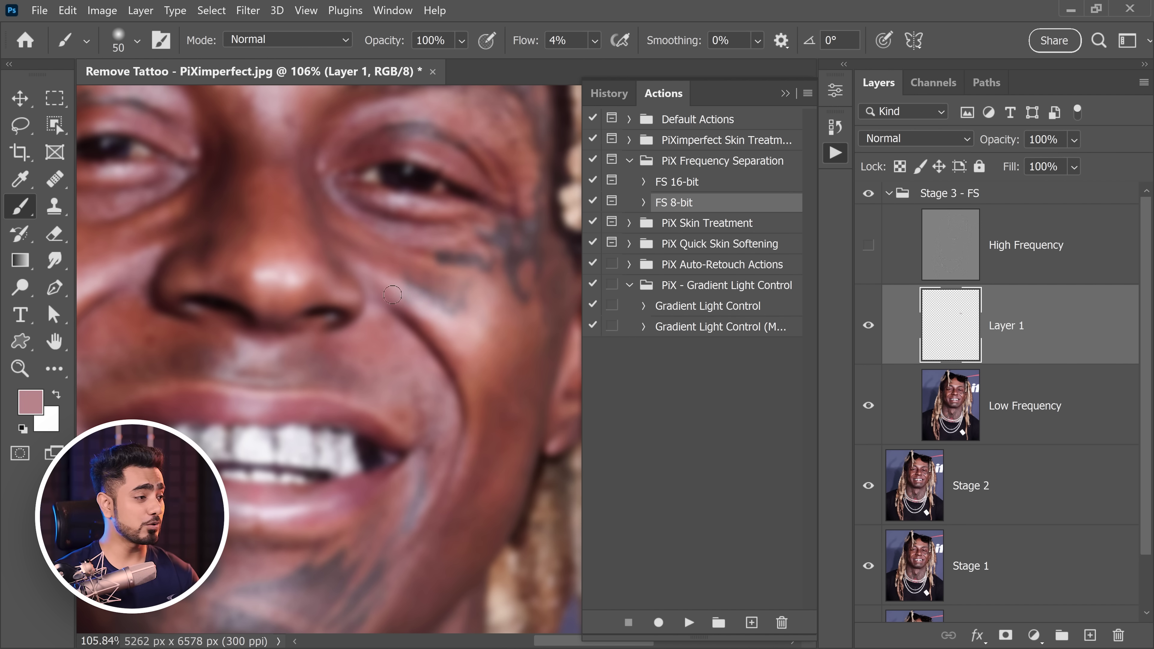
alt+click(477, 298)
Blend the remaining dark patches of the lower lettering with repeatedly sampled pink and brown cheek tones at brush size 90.
key(bracketright)
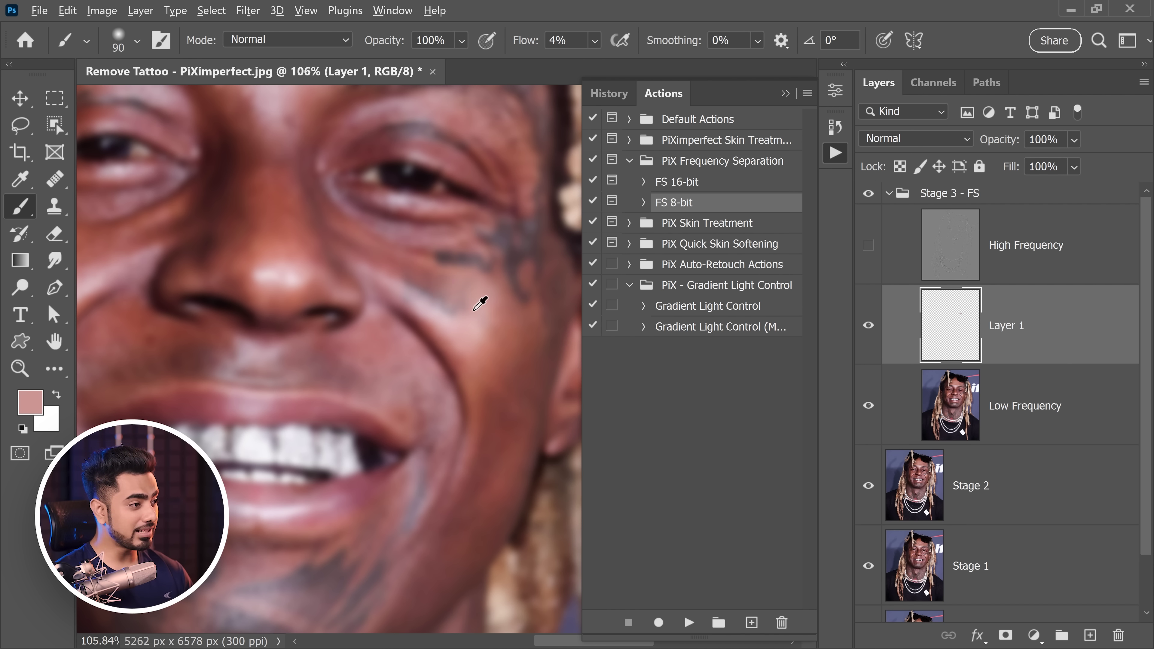
alt+click(473, 310)
alt+click(399, 287)
alt+click(414, 283)
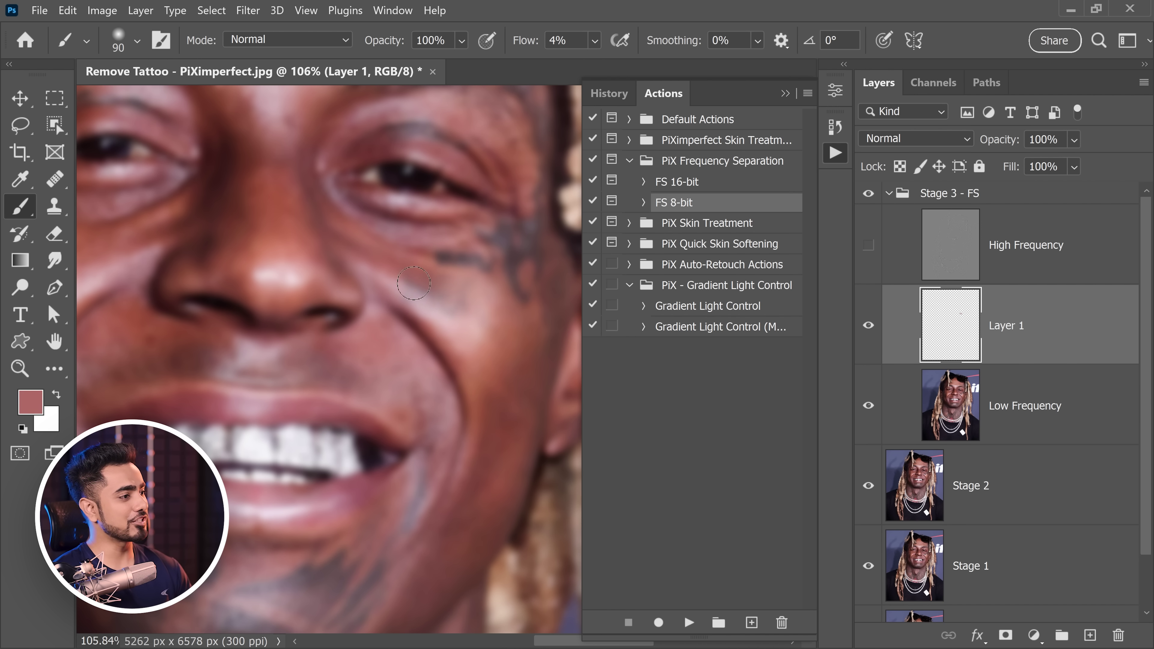
alt+click(470, 282)
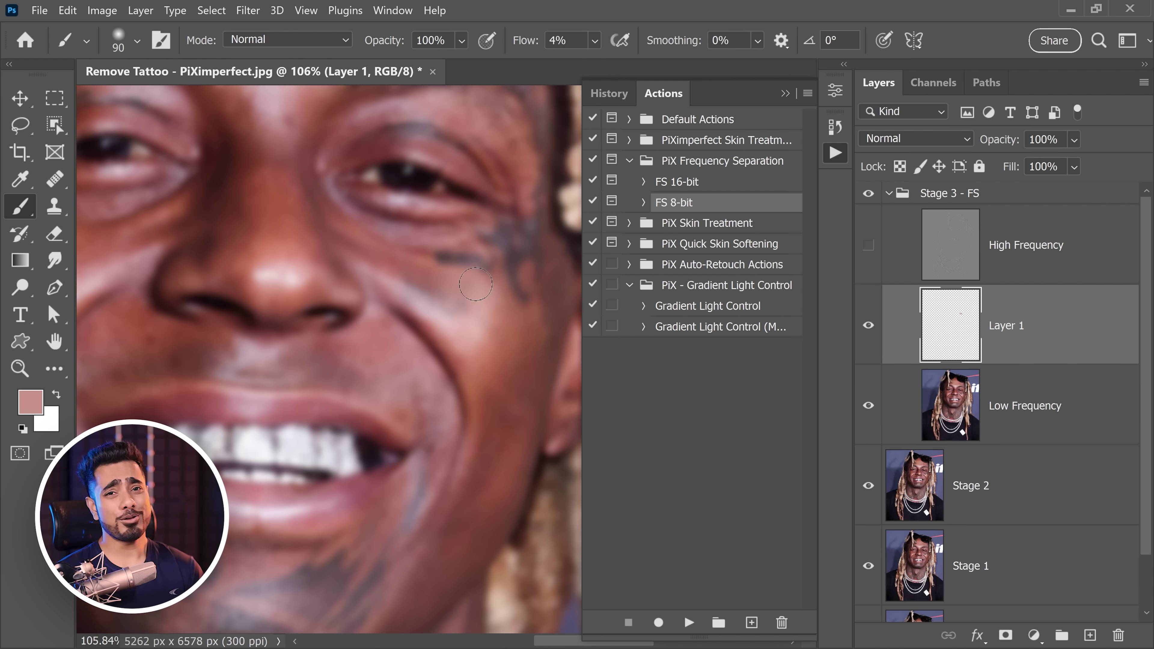
alt+click(447, 283)
alt+click(394, 288)
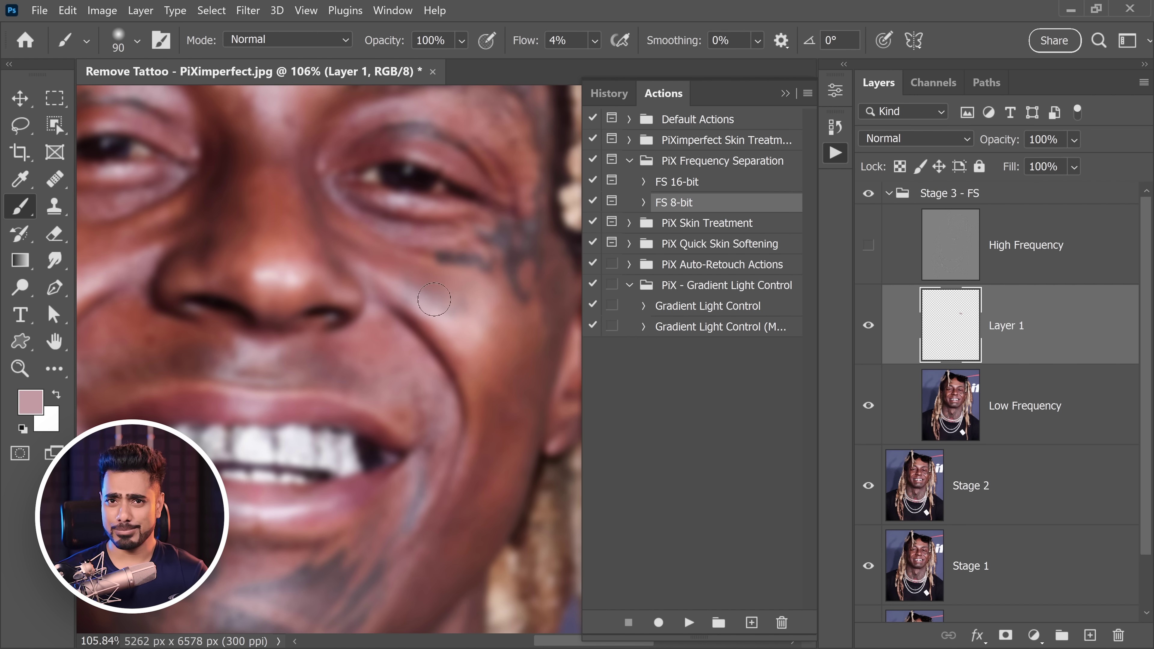
alt+click(418, 281)
alt+click(392, 283)
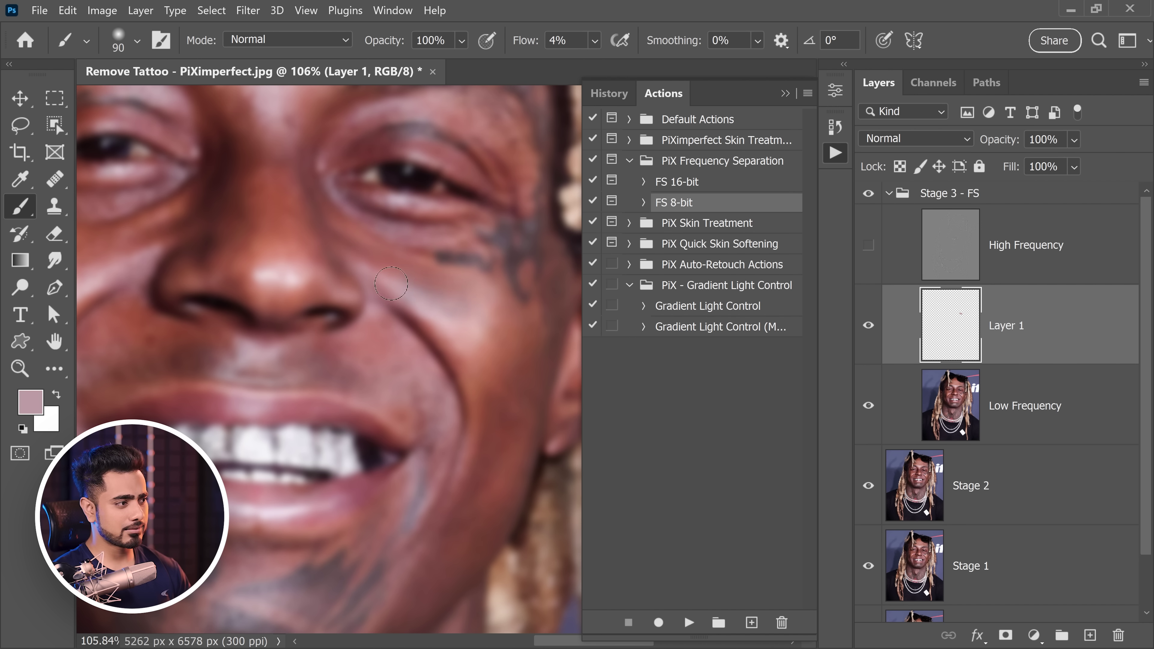
alt+click(401, 269)
alt+click(447, 273)
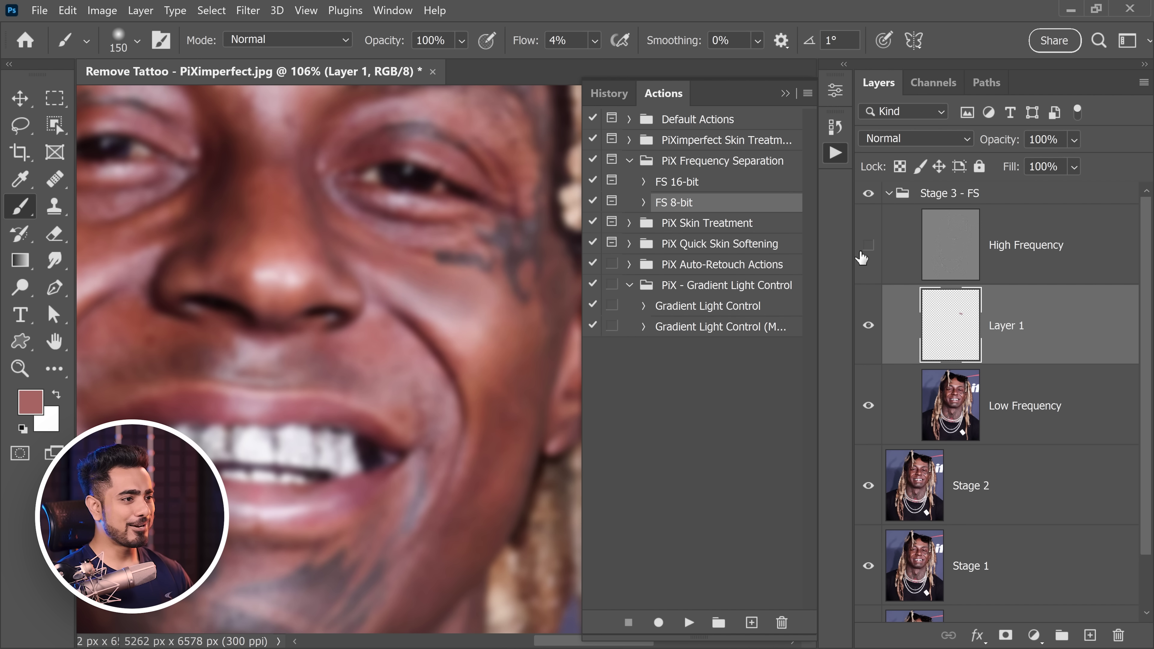
Compare the cheek with the Stage 3 - FS group hidden and shown.
click(869, 195)
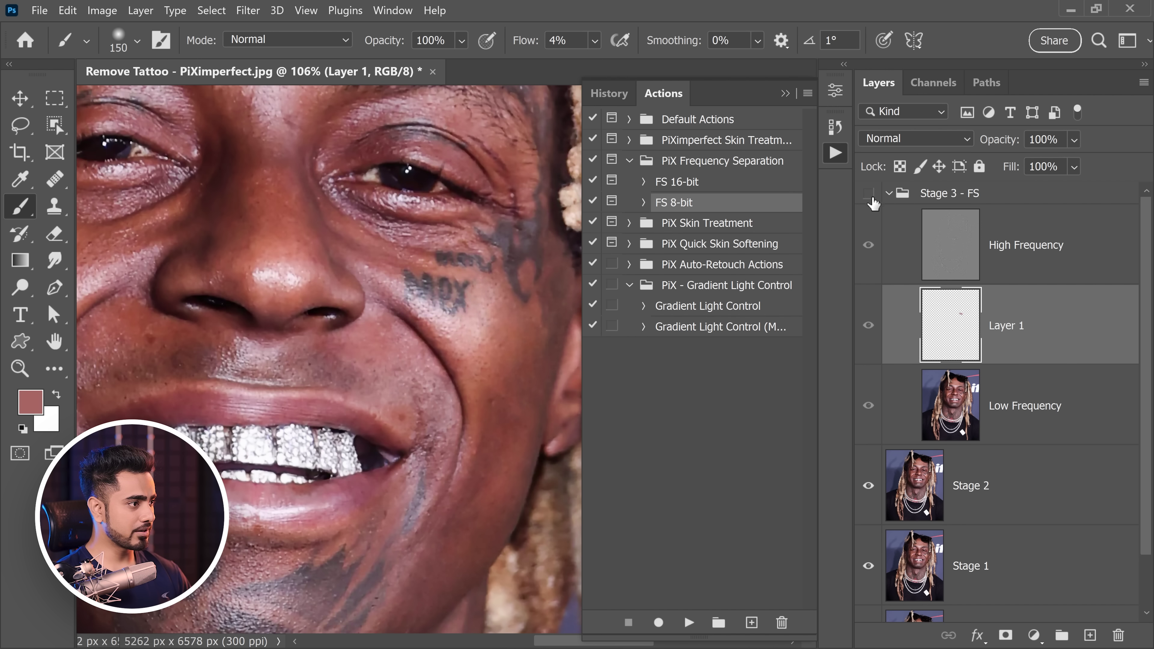
click(869, 194)
drag(472, 272, 472, 304)
On the High Frequency layer, use the Patch tool to replace the lower lettering's texture with clean cheek texture, then deselect.
click(991, 271)
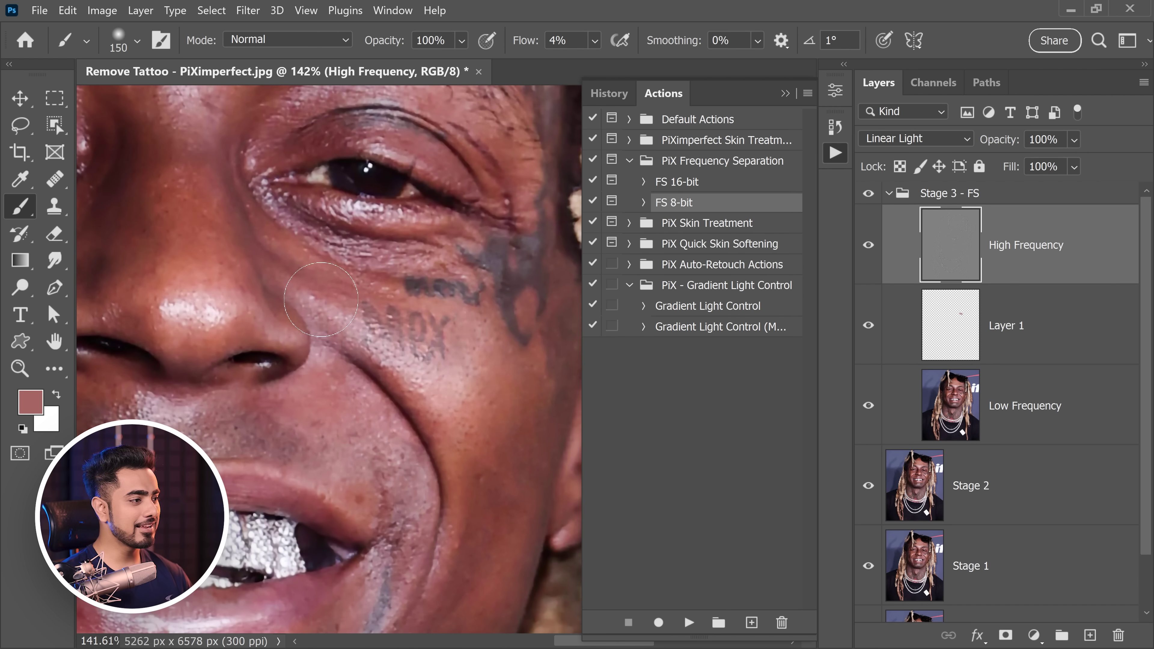
mouse_move(55, 178)
mouse_down()
mouse_move(132, 191)
mouse_move(137, 216)
mouse_up()
scroll(382, 270, up, 3)
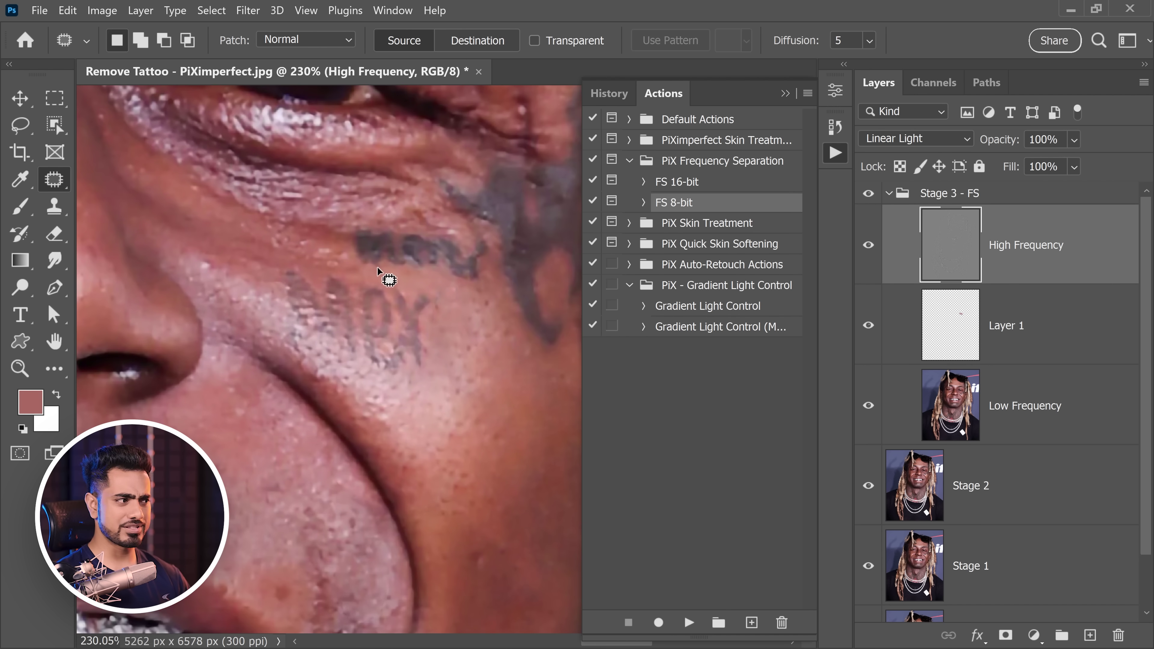
scroll(378, 268, down, 2)
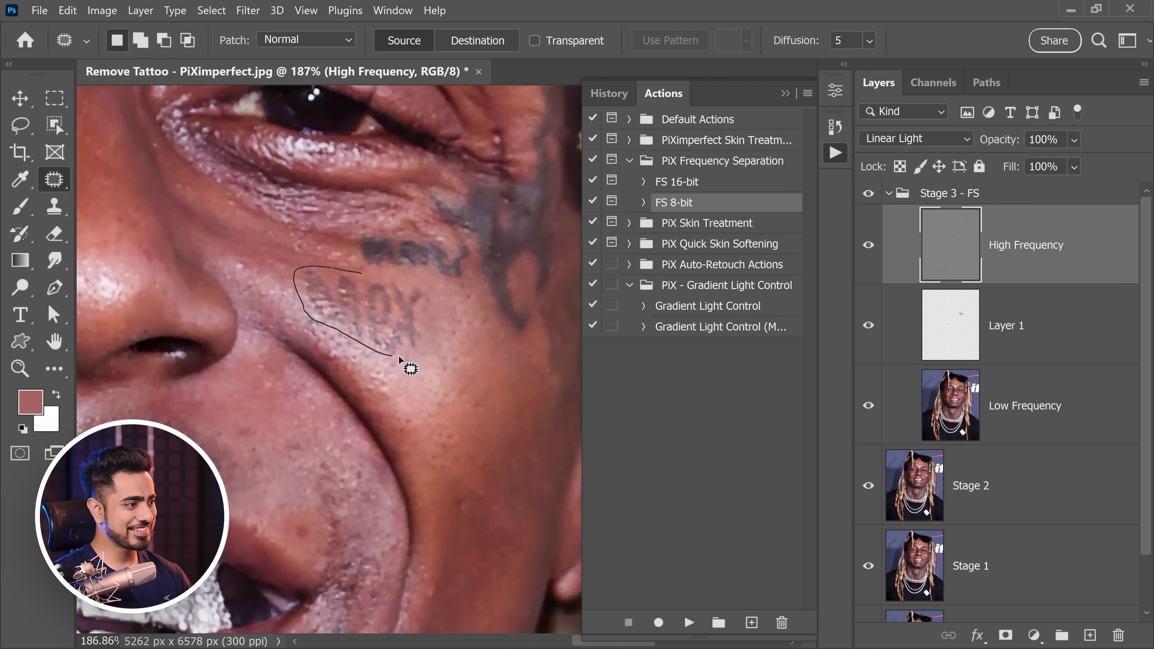
mouse_move(398, 358)
mouse_down()
mouse_move(429, 319)
mouse_move(417, 292)
mouse_move(359, 272)
mouse_move(431, 304)
mouse_move(428, 290)
mouse_move(389, 287)
mouse_move(385, 309)
mouse_move(481, 397)
mouse_up()
key(ctrl+d)
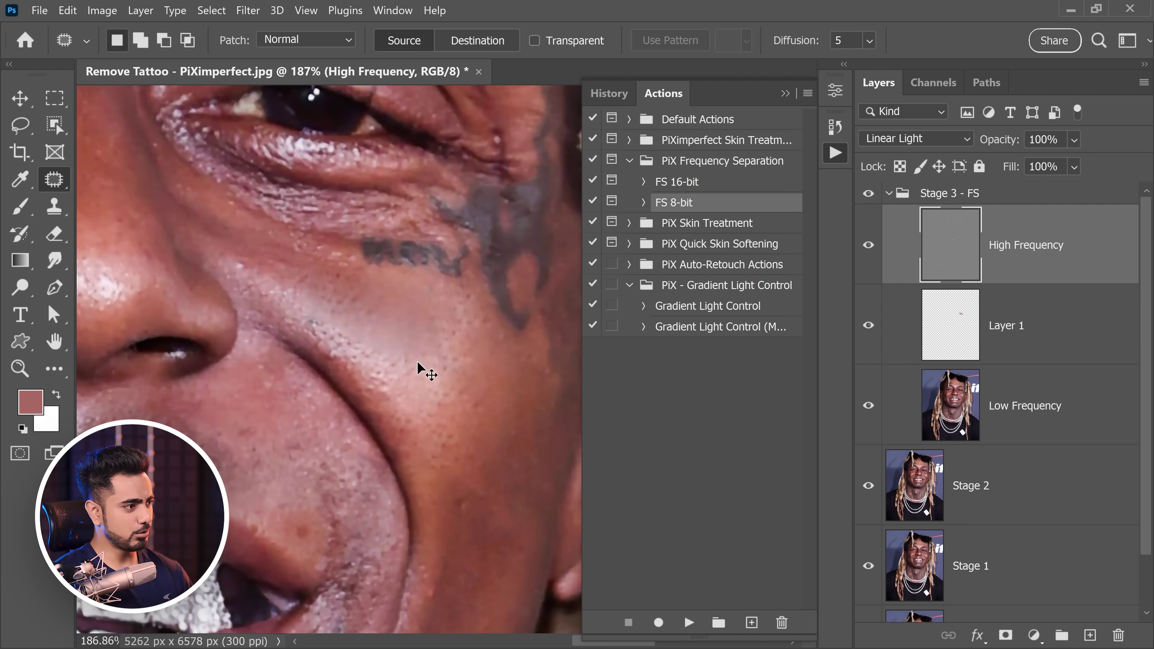
Patch the remaining flawed texture on the cheek highlight with clean skin from just below it.
mouse_move(416, 363)
mouse_down()
mouse_move(393, 374)
mouse_move(430, 348)
mouse_up()
mouse_move(437, 303)
mouse_down()
mouse_move(401, 297)
mouse_move(361, 317)
mouse_move(357, 336)
mouse_move(428, 367)
mouse_move(455, 346)
mouse_up()
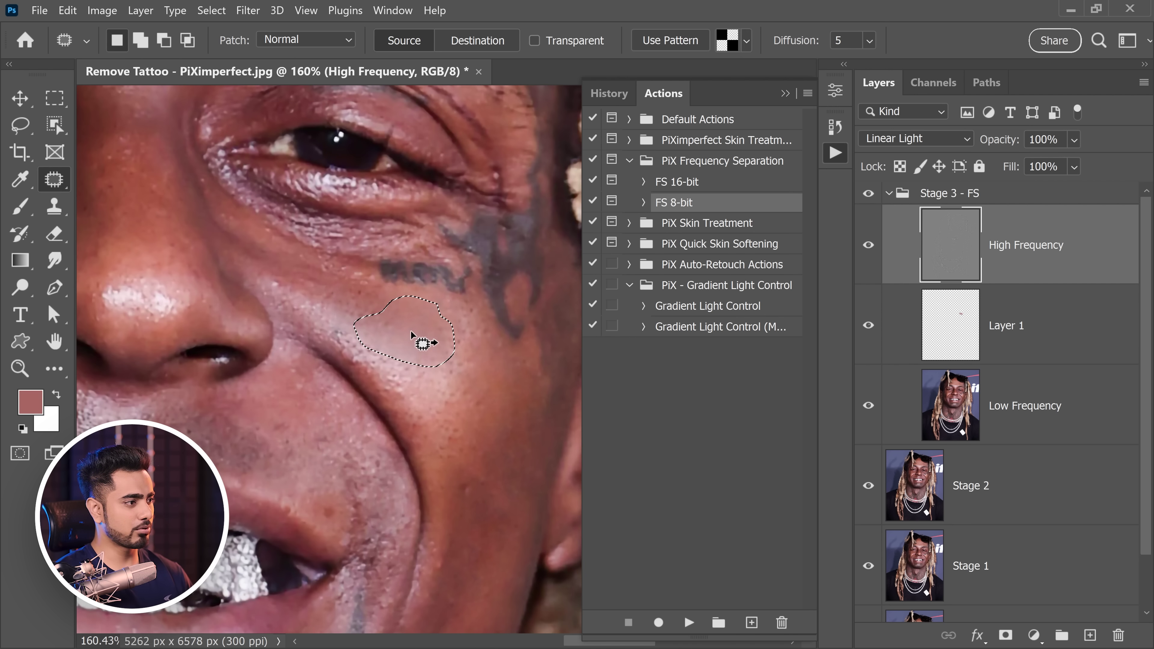
drag(445, 403, 455, 372)
key(ctrl+d)
drag(451, 371, 420, 360)
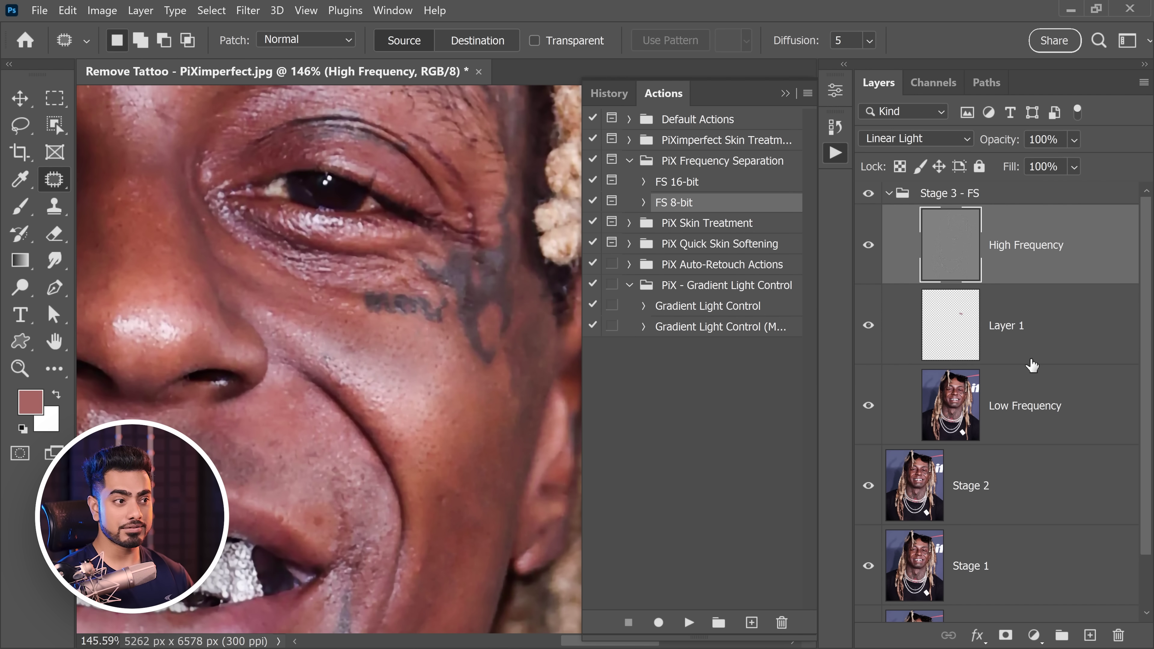
On Layer 1, sample the light pink cheek highlight and brush it softly over the patched area at size 200.
click(1023, 346)
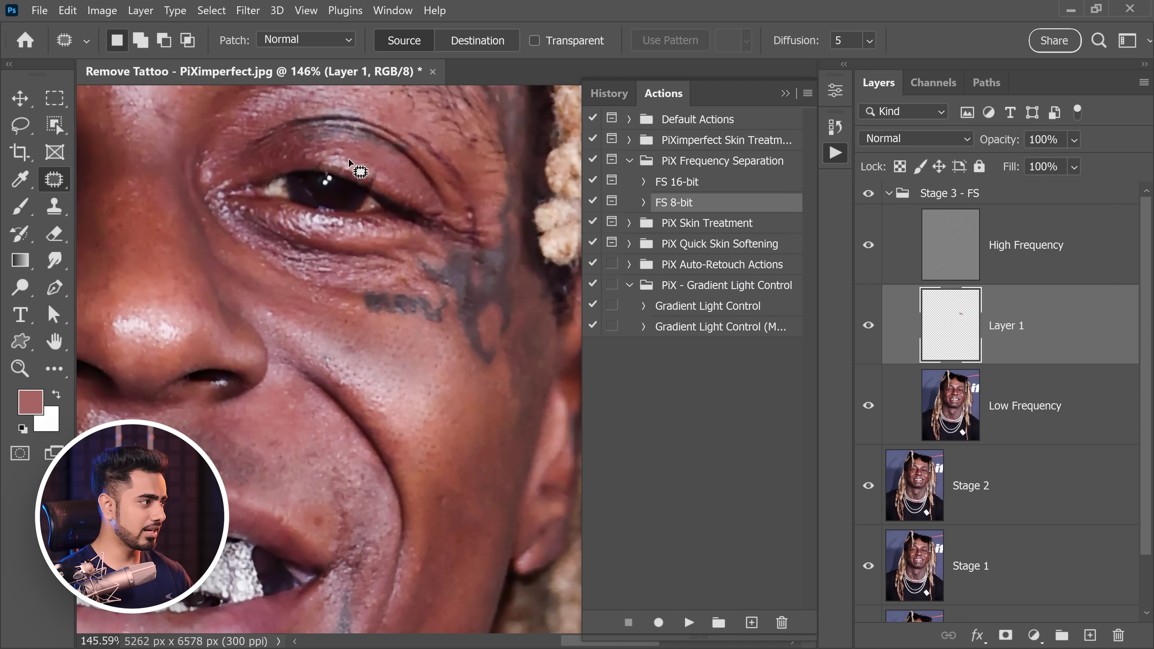
click(20, 207)
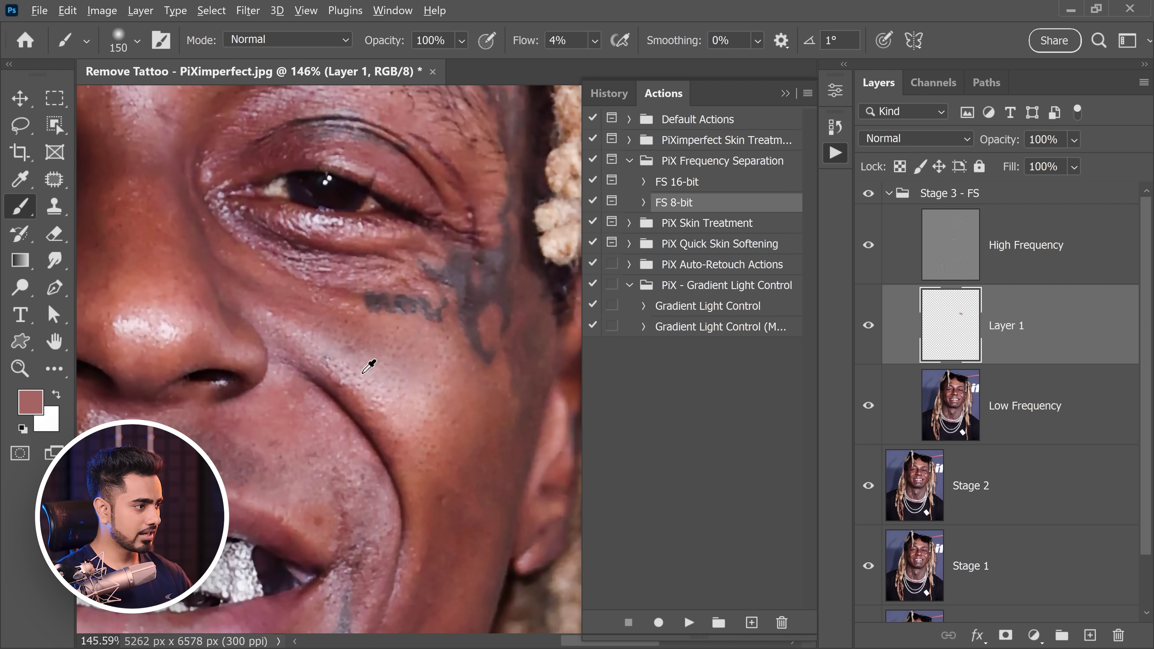
alt+click(369, 366)
key(bracketright)
key(bracketright)
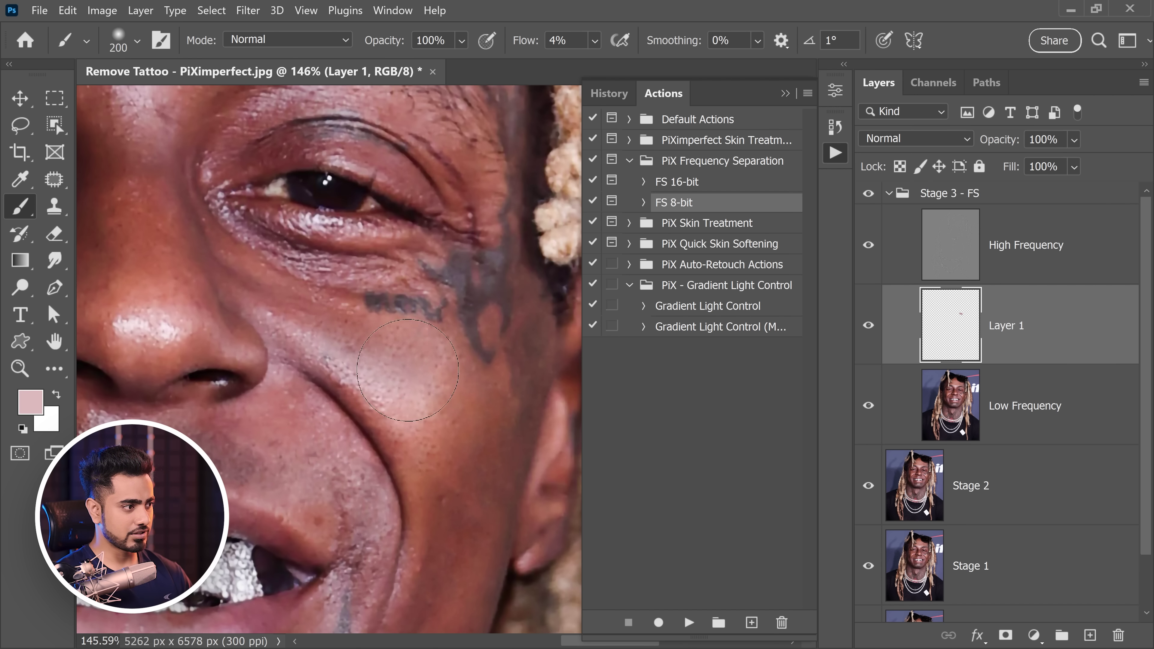
drag(407, 370, 335, 380)
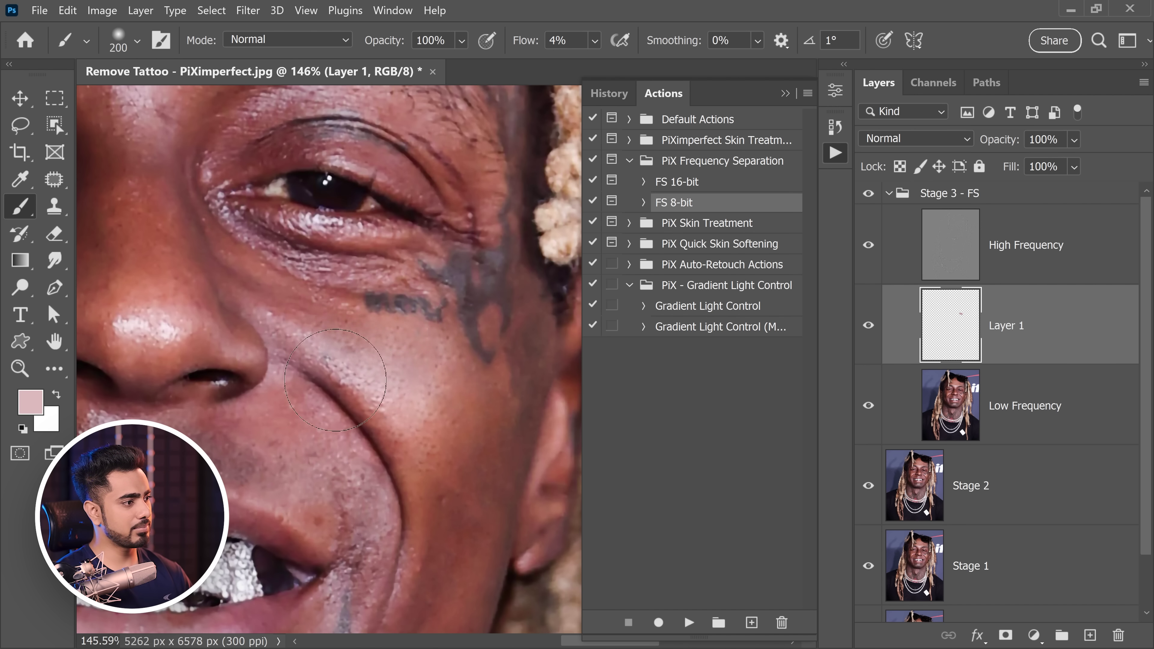
drag(407, 363, 362, 398)
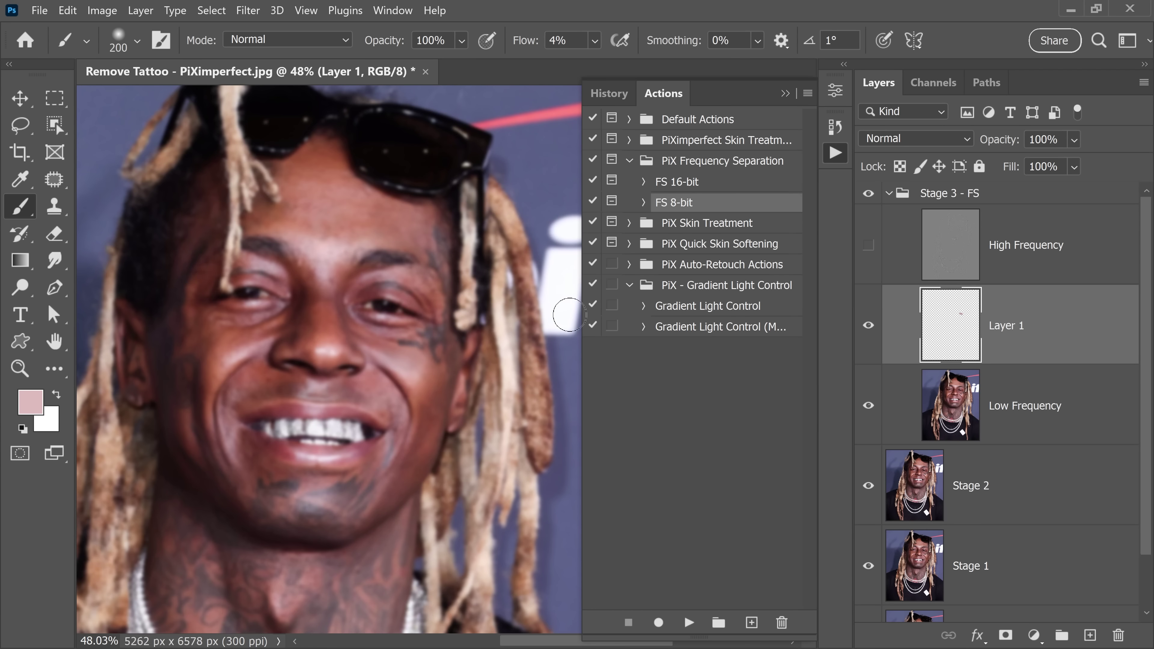
With the High Frequency layer hidden, paint sampled brown skin tones over the opposite cheek's tattoo at brush size 100.
mouse_move(191, 364)
mouse_down()
mouse_move(206, 368)
mouse_move(224, 323)
mouse_up()
alt+click(236, 251)
alt+click(217, 427)
key([)
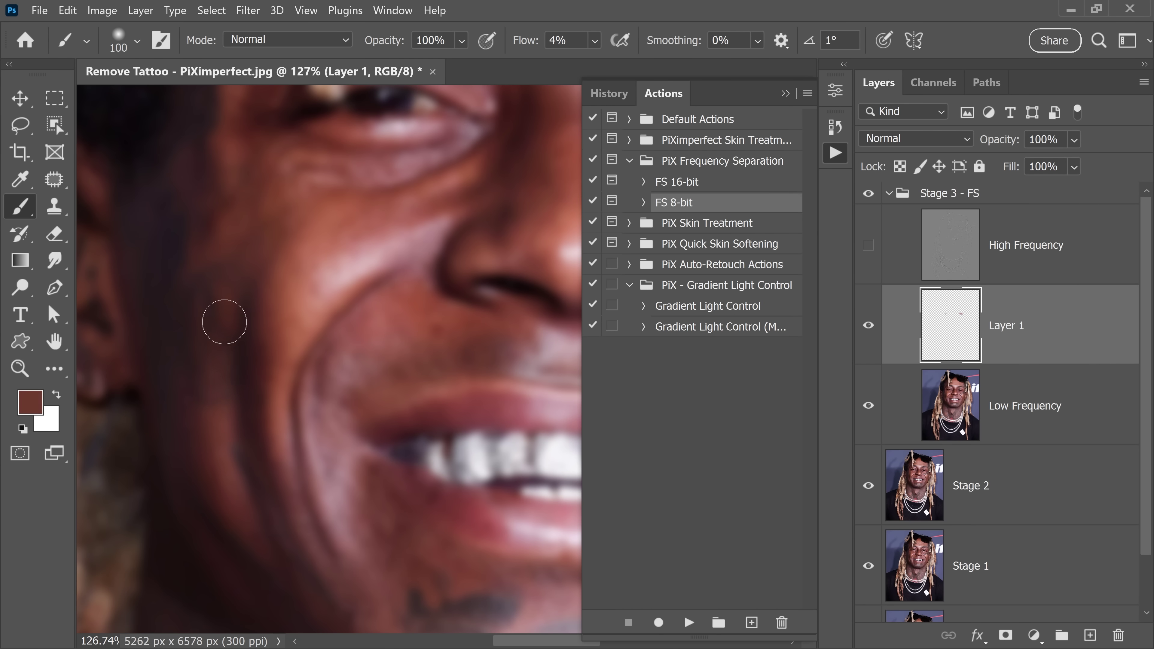
alt+click(202, 423)
alt+click(223, 382)
drag(214, 370, 235, 269)
alt+click(214, 262)
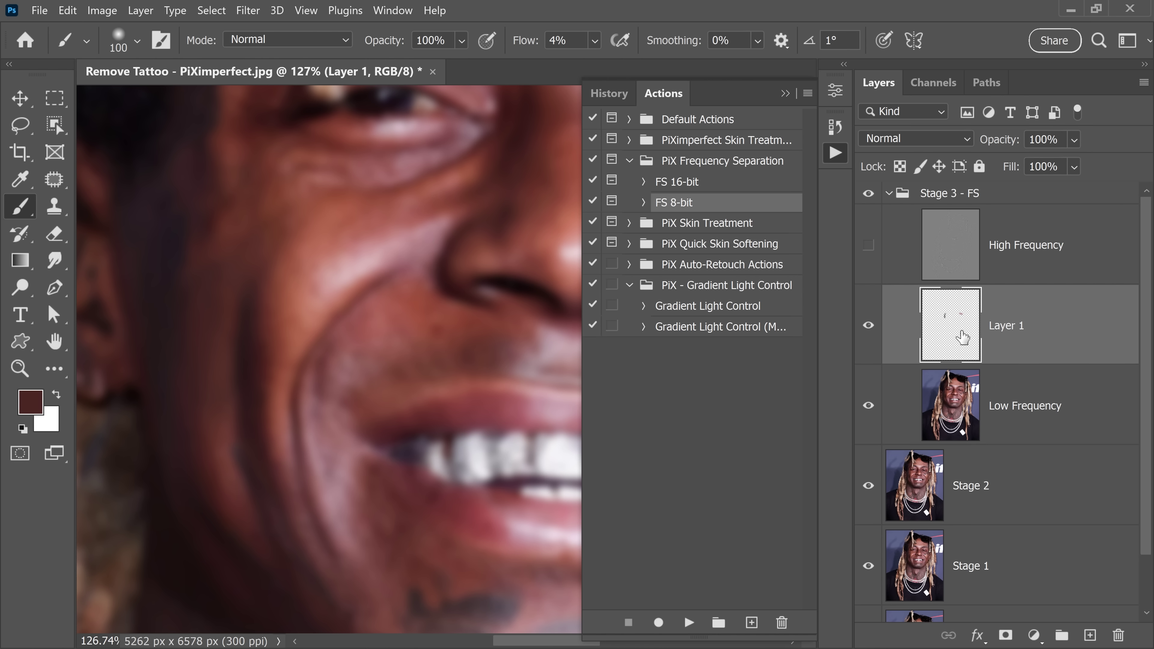
Add a blank layer above Layer 1 and paint sampled dark skin tones on the outer cheek at brush size 125.
click(1091, 635)
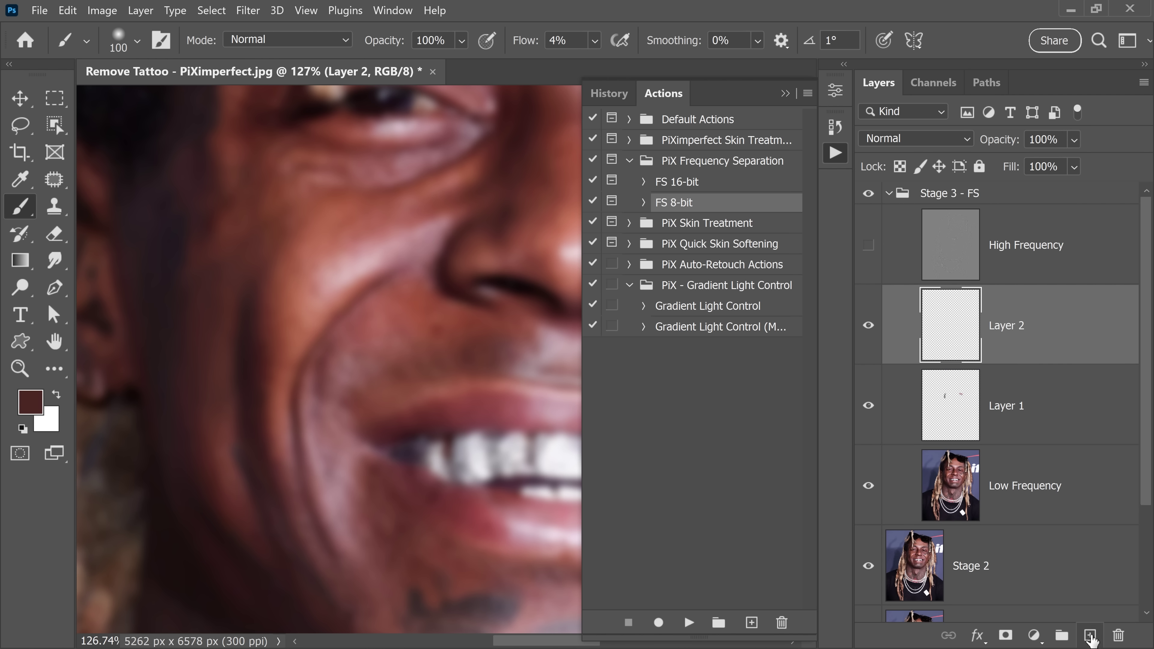
mouse_move(250, 308)
mouse_down()
mouse_move(230, 351)
mouse_move(272, 325)
mouse_up()
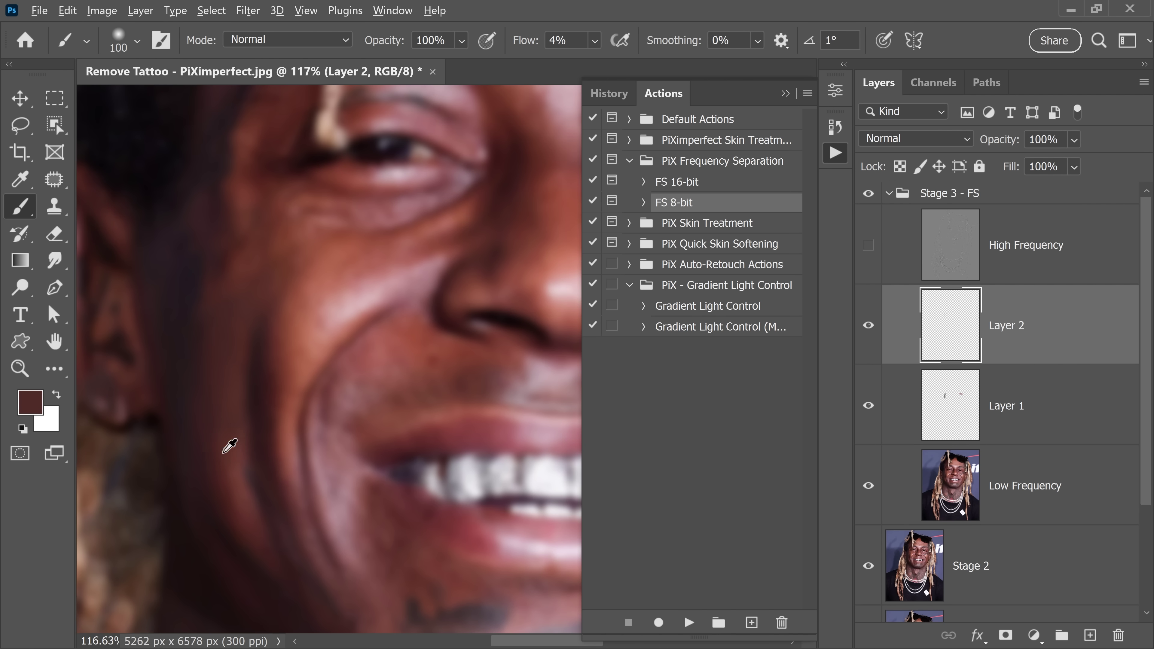
alt+click(235, 275)
key(])
key(])
key(])
key(bracketleft)
key(bracketleft)
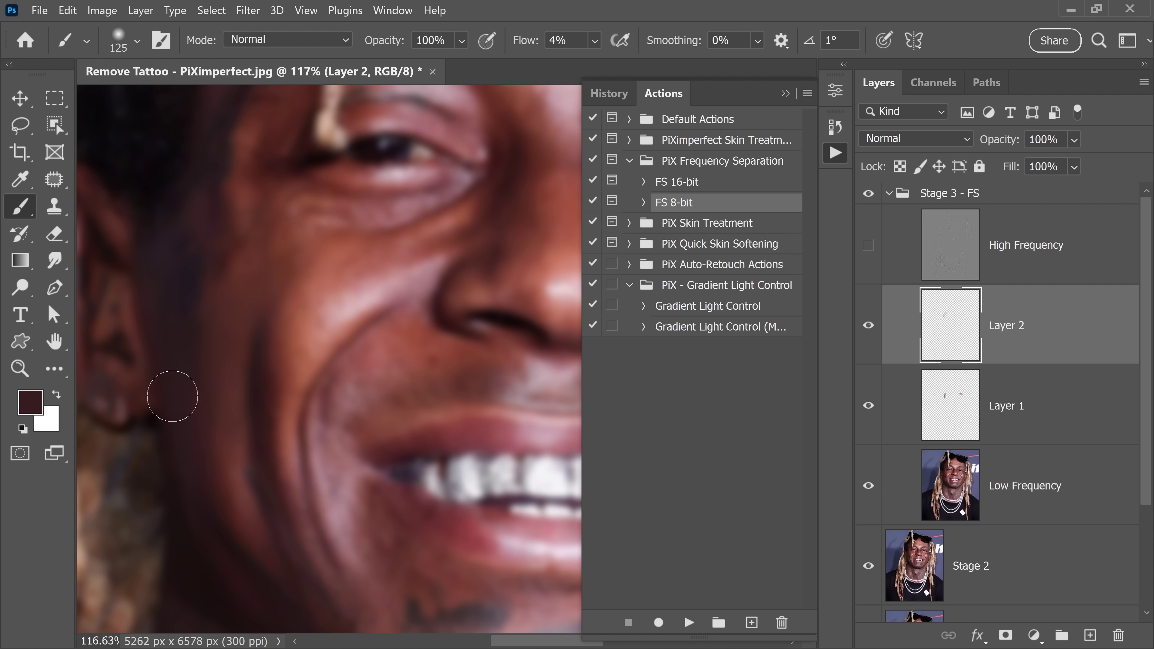
Blend the tattooed area between the ear and outer cheek with alternating sampled shadow and skin tones on Layer 2.
alt+click(223, 286)
alt+click(193, 350)
key(bracketright)
key(bracketright)
key(bracketright)
alt+click(217, 307)
key(bracketleft)
key(bracketleft)
mouse_move(232, 269)
mouse_down()
mouse_move(236, 353)
mouse_move(226, 353)
mouse_up()
alt+click(234, 347)
alt+click(198, 332)
drag(227, 264, 213, 335)
key(bracketleft)
alt+click(234, 267)
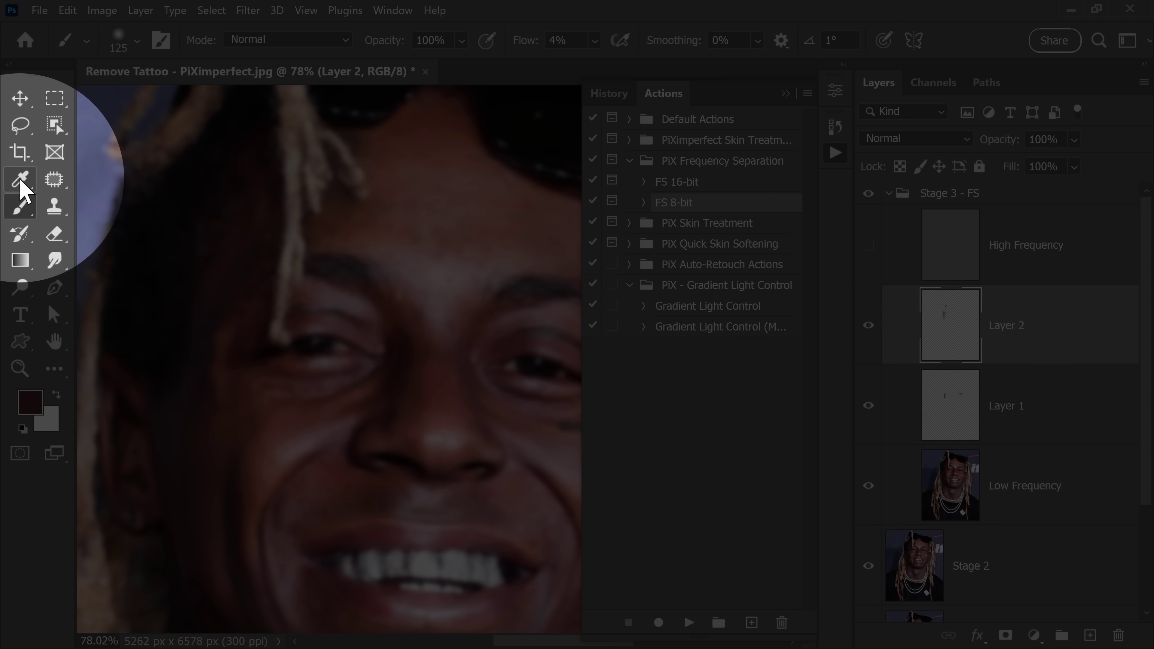
Set the Eyedropper to sample Current & Below and return to the Brush tool.
click(21, 179)
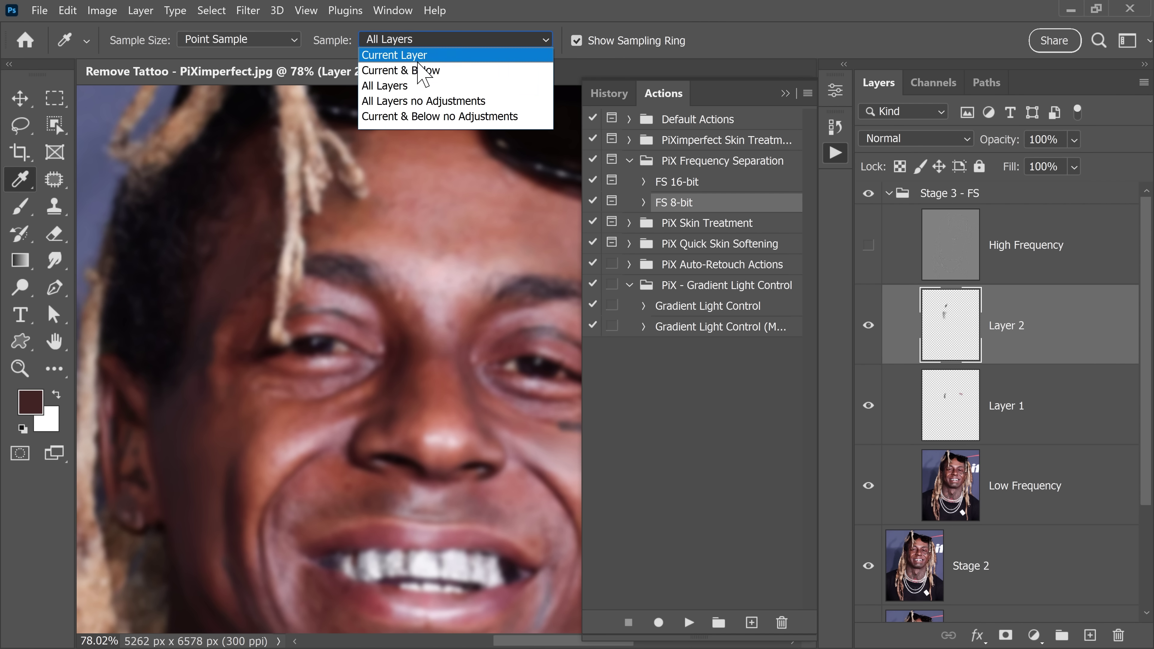
click(419, 70)
key(b)
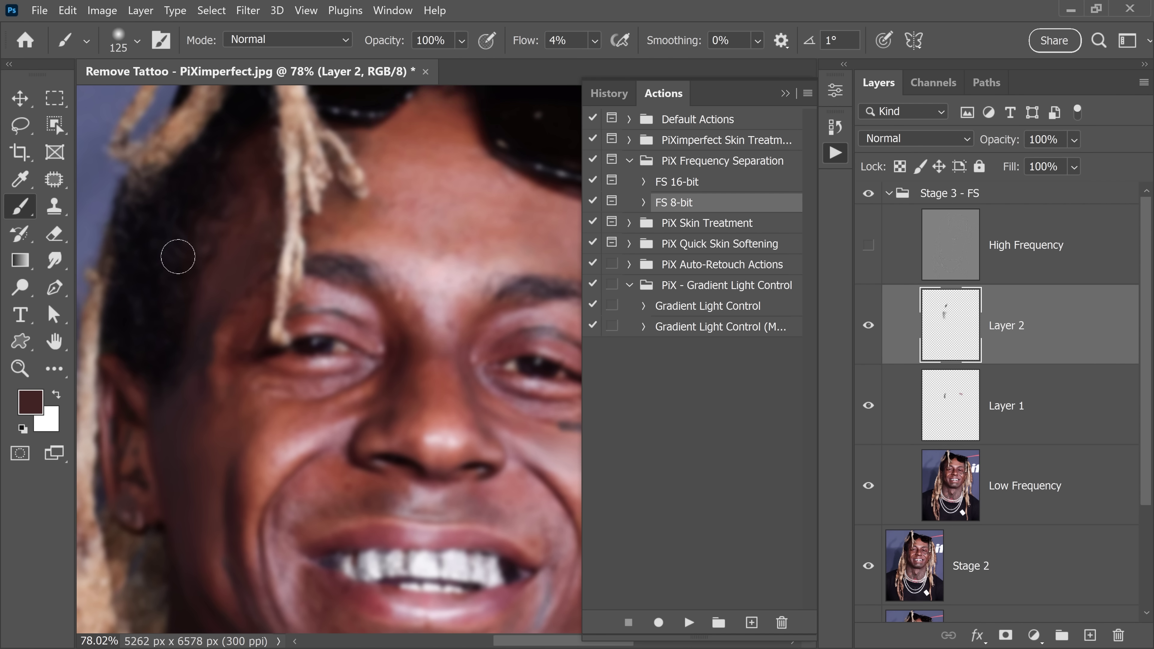
Paint sampled skin tones over the temple and outer-eye tattoos on both sides of the face, using 8% flow.
alt+click(267, 246)
key(bracketright)
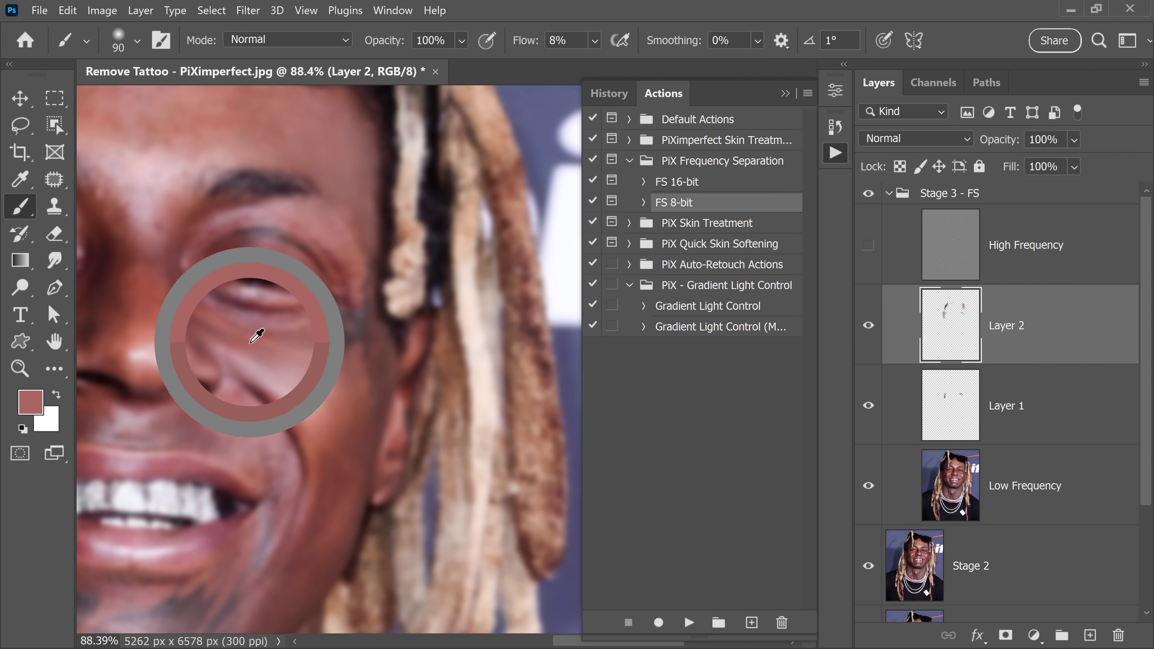
alt+click(367, 273)
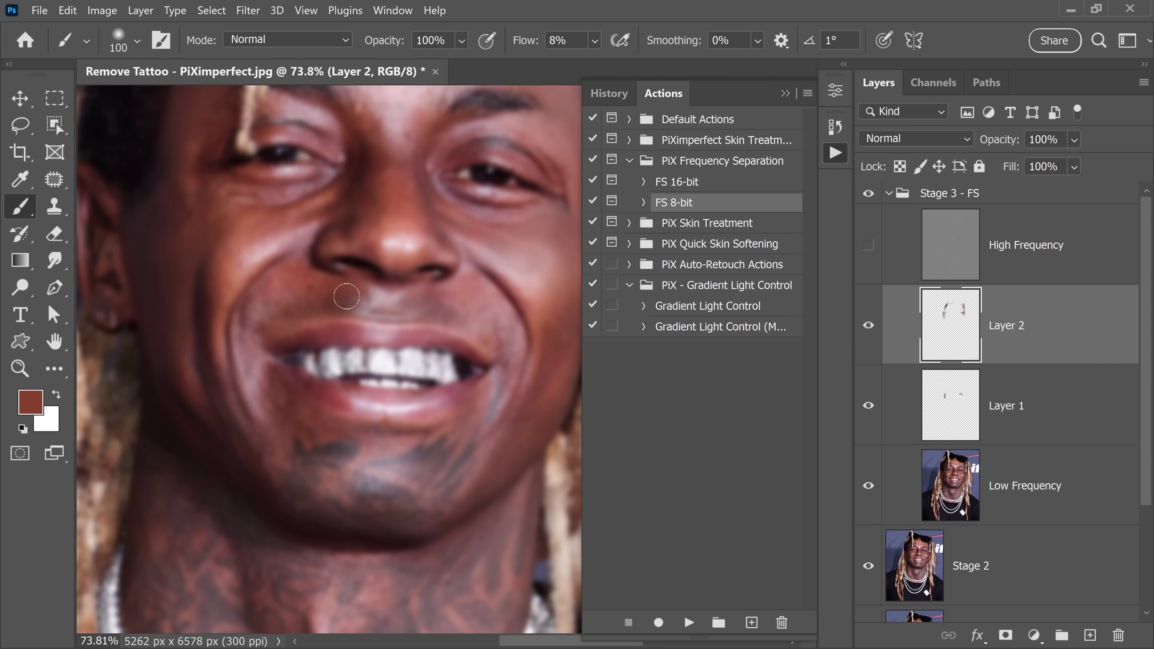
Sample clean skin around the mouth and paint over one side of the chin tattoo on Layer 2.
alt+click(460, 295)
key(bracketleft)
key(bracketleft)
alt+click(462, 433)
mouse_move(335, 443)
mouse_down()
mouse_move(405, 473)
mouse_move(345, 501)
mouse_up()
alt+click(440, 442)
key(bracketleft)
Cover the middle and other side of the chin tattoo with sampled skin tones, varying the brush size.
key(bracketright)
key(bracketright)
key(bracketright)
key(bracketright)
alt+click(386, 468)
key(bracketleft)
key(bracketleft)
key(bracketleft)
alt+click(469, 480)
key(bracketright)
key(bracketright)
key(bracketright)
Blend the chin's lower edge and the area below the lower lip with sampled tones at brush size 70.
alt+click(369, 493)
key(bracketleft)
key(bracketleft)
key(bracketleft)
drag(430, 487, 415, 506)
alt+click(386, 434)
drag(350, 446, 438, 451)
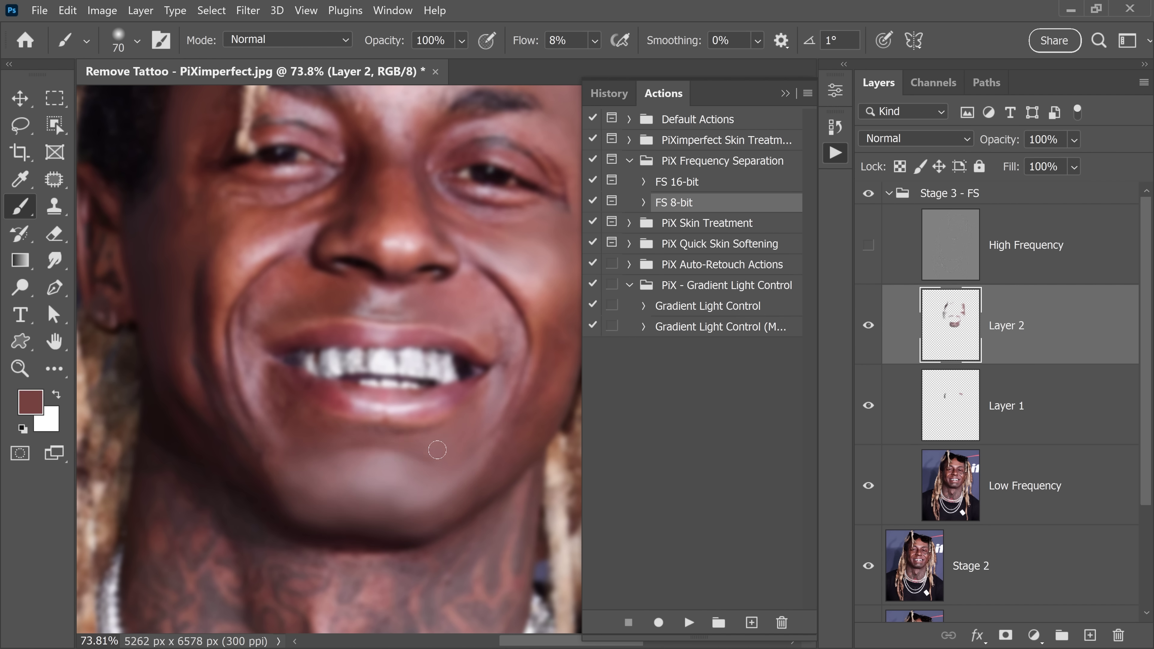
Sample darker skin tones near the chin and cheek and blend them along the jaw on Layer 2.
alt+click(480, 436)
key(bracketright)
key(bracketright)
key(bracketright)
alt+click(374, 471)
key(bracketleft)
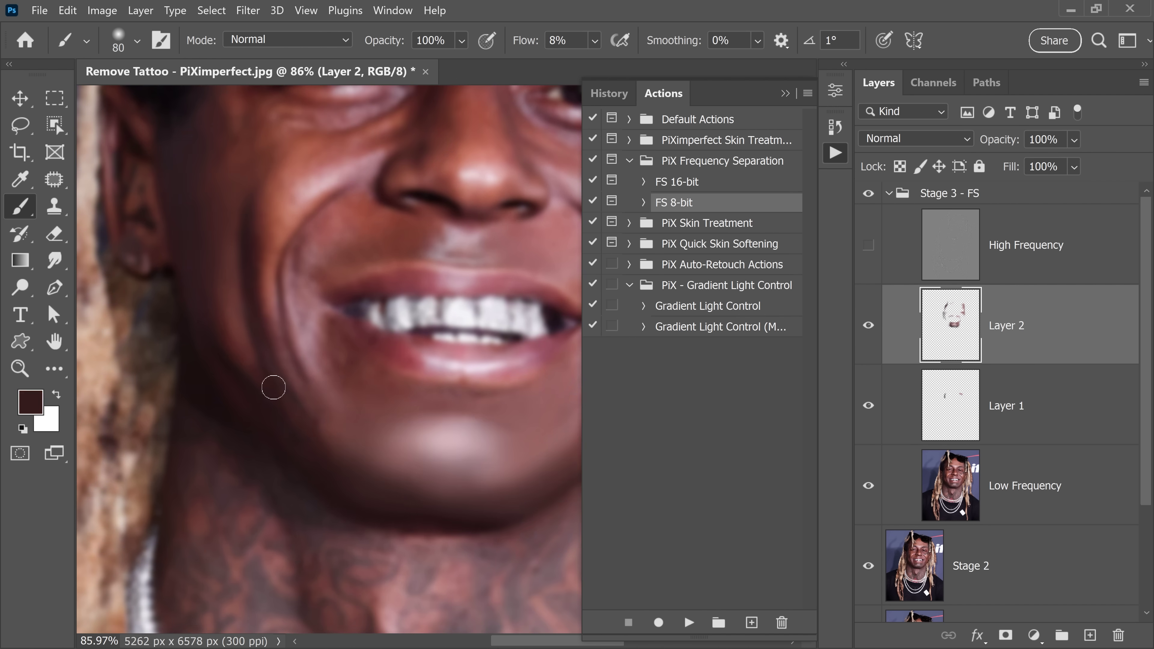
alt+click(206, 321)
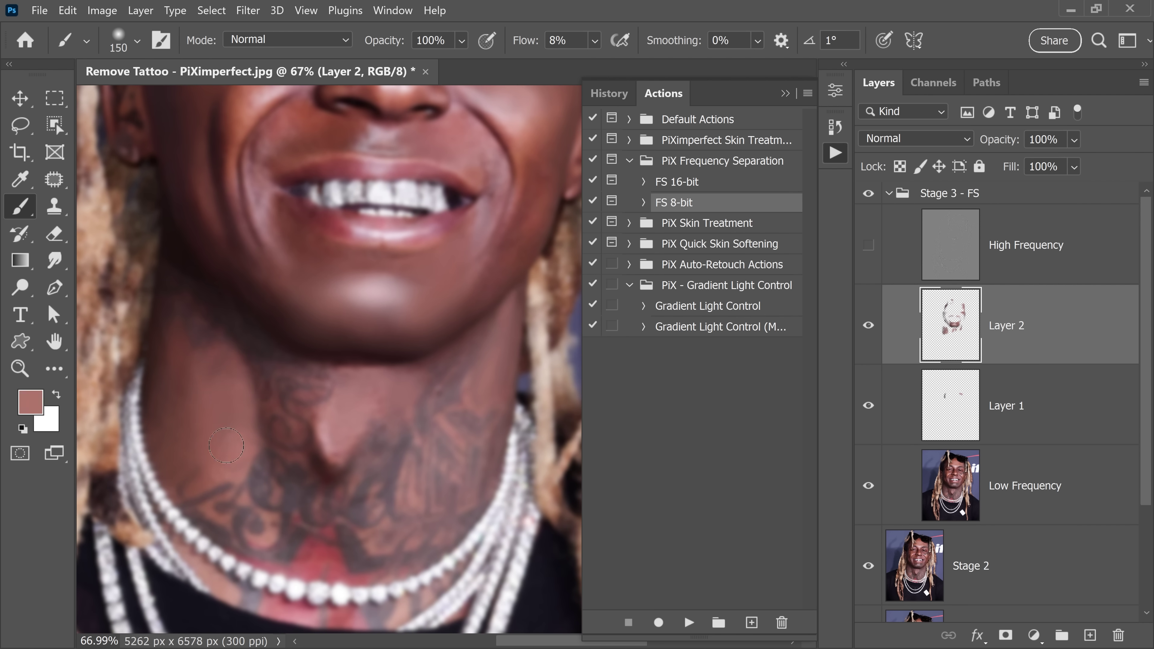
Paint sampled skin tones over the tattoos on one side of the neck, using brush sizes around 150.
drag(218, 377, 225, 416)
alt+click(236, 325)
key(bracketright)
key(bracketright)
key(bracketright)
key(bracketright)
drag(245, 335, 204, 309)
key(bracketleft)
key(bracketleft)
key(bracketleft)
alt+click(178, 317)
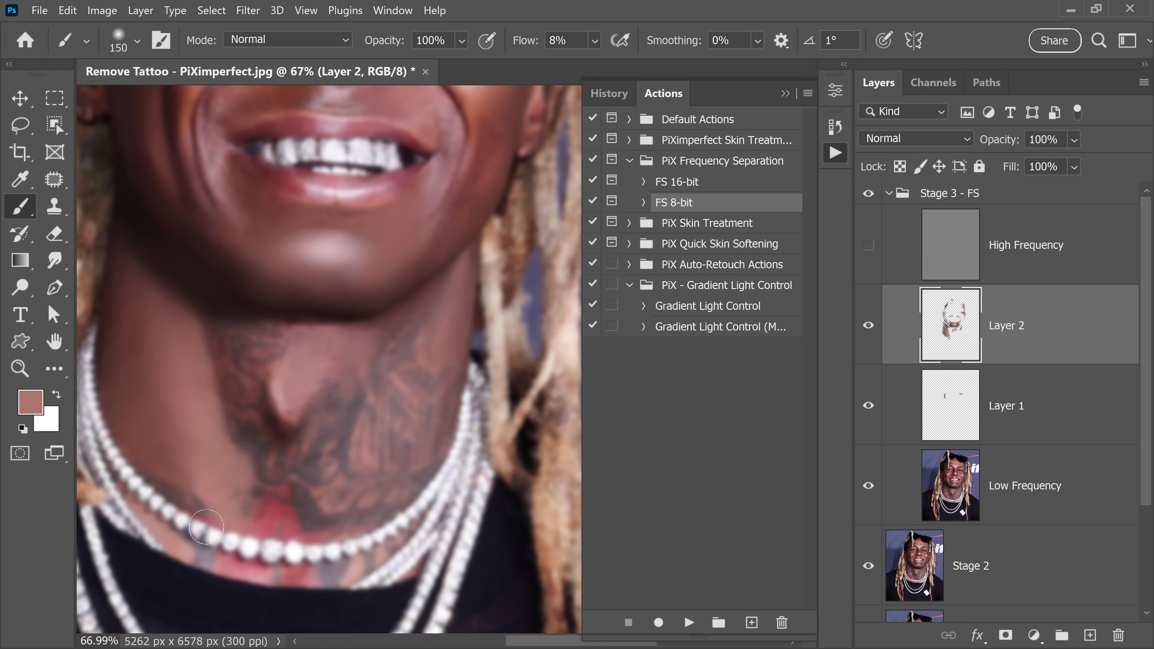
Cover the tattoos around the Adam's apple and down the middle of the neck with sampled skin tones.
mouse_move(246, 523)
mouse_down()
mouse_move(322, 353)
mouse_move(304, 490)
mouse_move(279, 374)
mouse_up()
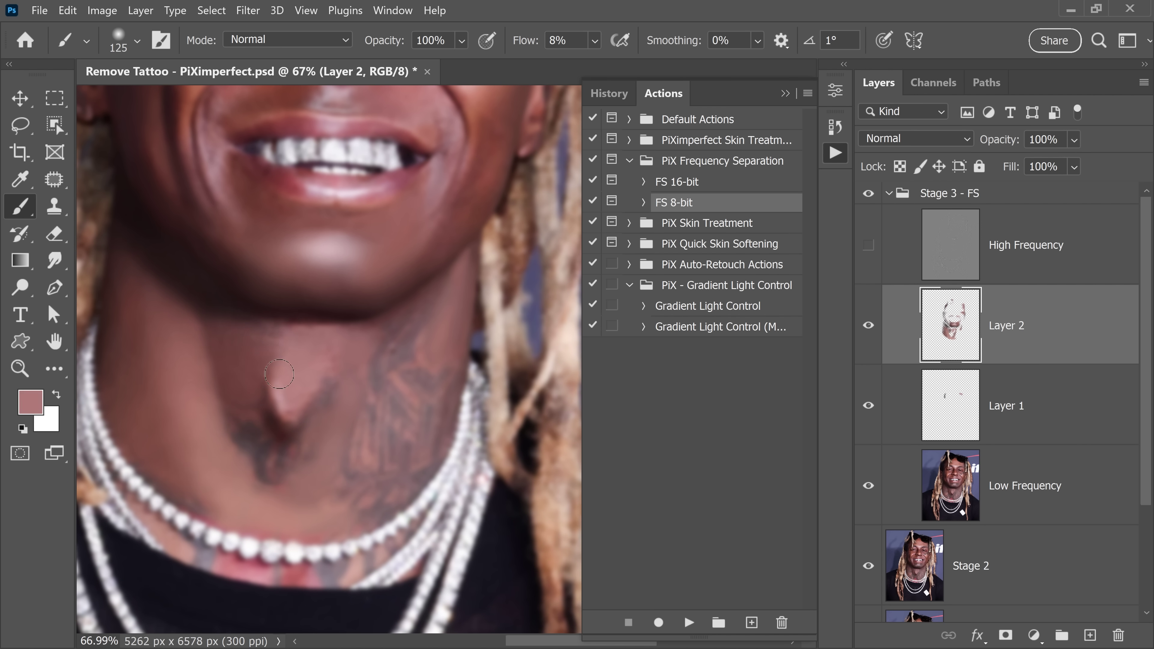
key(bracketright)
key(bracketright)
key(bracketright)
alt+click(245, 382)
mouse_move(247, 409)
mouse_down()
mouse_move(237, 467)
mouse_move(251, 412)
mouse_up()
alt+click(292, 437)
alt+click(302, 460)
mouse_move(288, 447)
mouse_down()
mouse_move(262, 486)
mouse_move(295, 514)
mouse_up()
Paint sampled tones over the tattoos on the other side of the neck, briefly checking it with the High Frequency layer visible.
alt+click(356, 525)
key(bracketright)
key(bracketright)
click(869, 247)
click(868, 247)
alt+click(278, 472)
key(bracketleft)
key(bracketleft)
key(bracketleft)
alt+click(430, 339)
mouse_move(362, 396)
mouse_down()
mouse_move(448, 445)
mouse_move(379, 343)
mouse_move(428, 330)
mouse_up()
key(bracketleft)
key(bracketleft)
alt+click(450, 385)
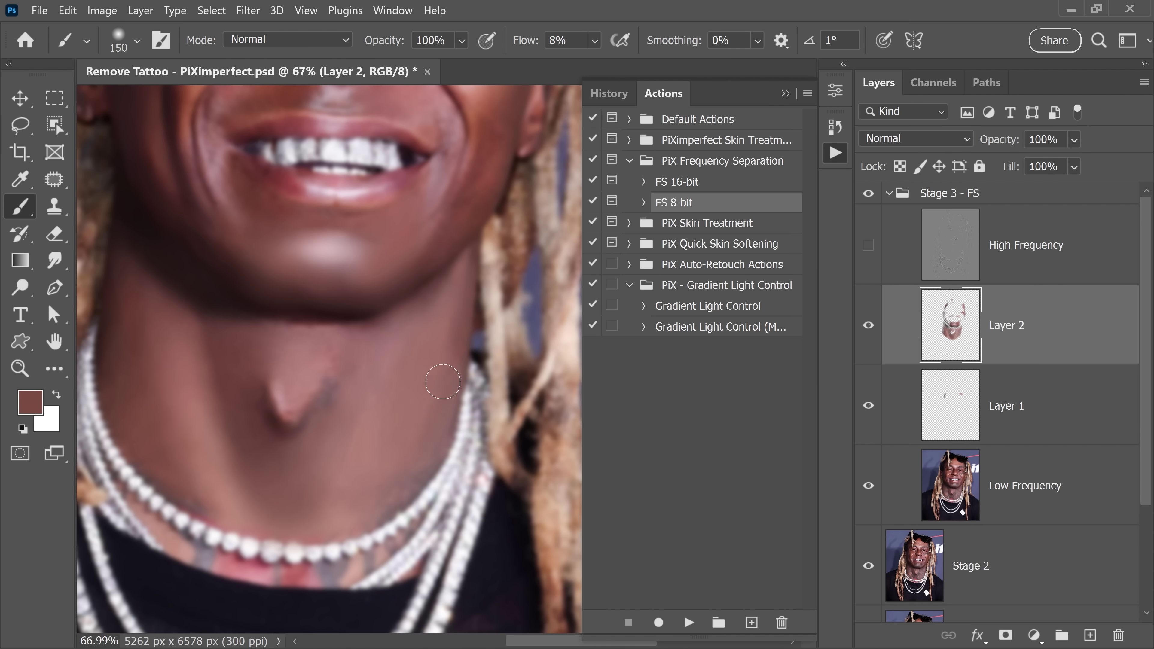
Blend that side of the neck down to the necklace and refine the lower throat with a brush reduced to 50.
drag(443, 381, 409, 482)
key(bracketleft)
key(bracketleft)
key(bracketleft)
key(bracketleft)
key(bracketleft)
mouse_move(291, 513)
mouse_down()
mouse_move(307, 404)
mouse_move(343, 464)
mouse_up()
alt+click(299, 411)
alt+click(464, 416)
alt+click(330, 460)
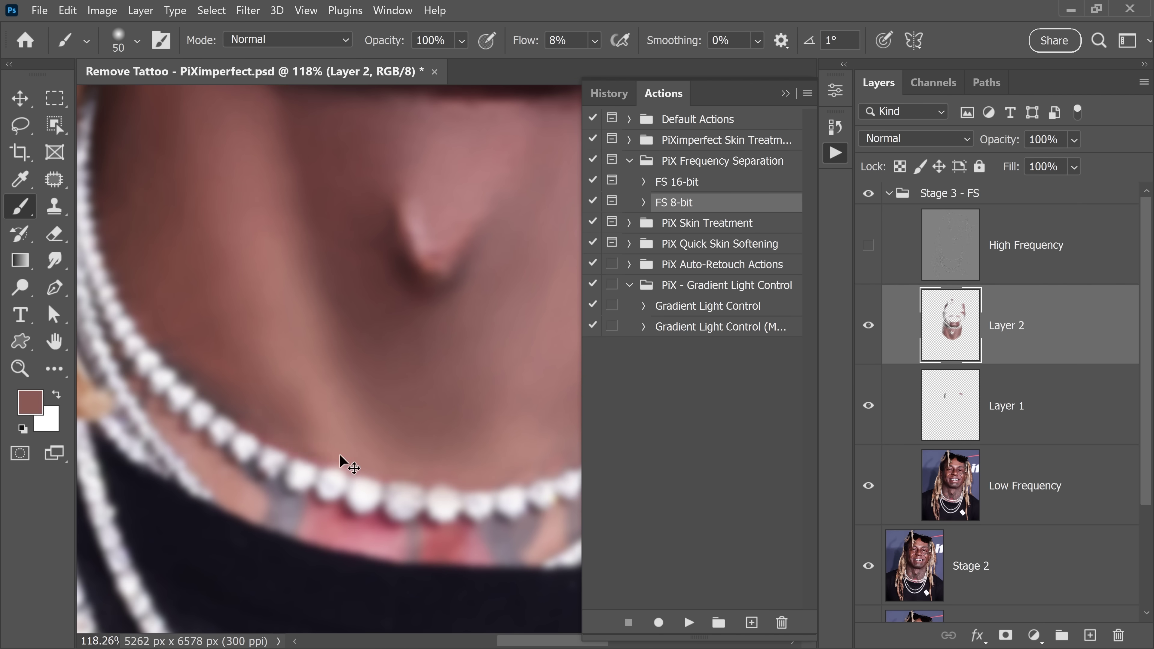
Blend the lower neck edge along the necklace with sampled skin tones and a small brush.
alt+click(251, 412)
key(bracketright)
key(bracketright)
key(bracketleft)
key(bracketleft)
key(bracketleft)
alt+click(149, 400)
alt+click(145, 397)
key(bracketleft)
key(bracketleft)
key(bracketleft)
Cover the red and grey tattoo areas below the upper necklace with sampled skin tones.
scroll(340, 255, down, 2)
key(bracketright)
key(bracketright)
key(bracketright)
key(bracketright)
key(bracketright)
key(bracketright)
key(bracketright)
key(bracketright)
key(bracketright)
mouse_move(473, 272)
mouse_down()
mouse_move(340, 250)
mouse_move(336, 152)
mouse_up()
alt+click(490, 218)
key(bracketleft)
key(bracketleft)
key(bracketleft)
key(bracketleft)
key(bracketleft)
key(bracketleft)
alt+click(389, 364)
drag(389, 364, 368, 377)
Even out the remaining neck patches with freshly sampled tones, varying the brush size down to 125.
key(bracketright)
key(bracketright)
key(bracketright)
key(bracketright)
alt+click(371, 378)
key(bracketright)
key(bracketright)
key(bracketright)
key(bracketright)
alt+click(265, 371)
key(bracketleft)
key(bracketleft)
key(bracketleft)
drag(437, 182, 425, 299)
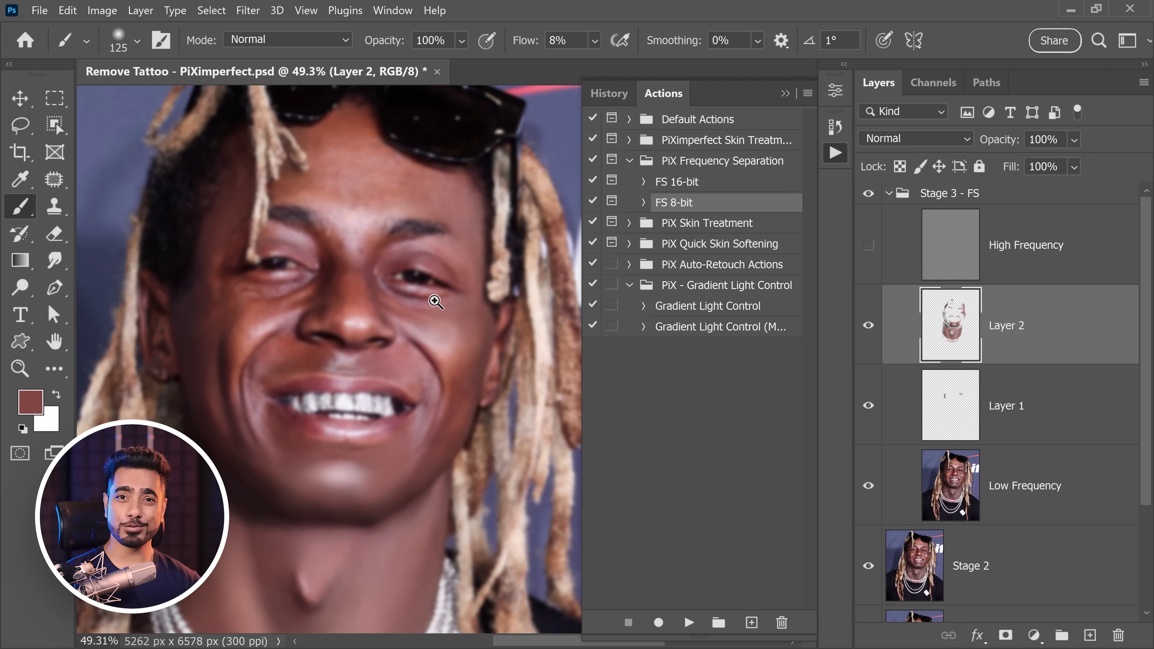
Show the High Frequency layer and compare the portrait with the Stage 3 - FS group off and on.
scroll(433, 307, down, 3)
drag(393, 342, 380, 333)
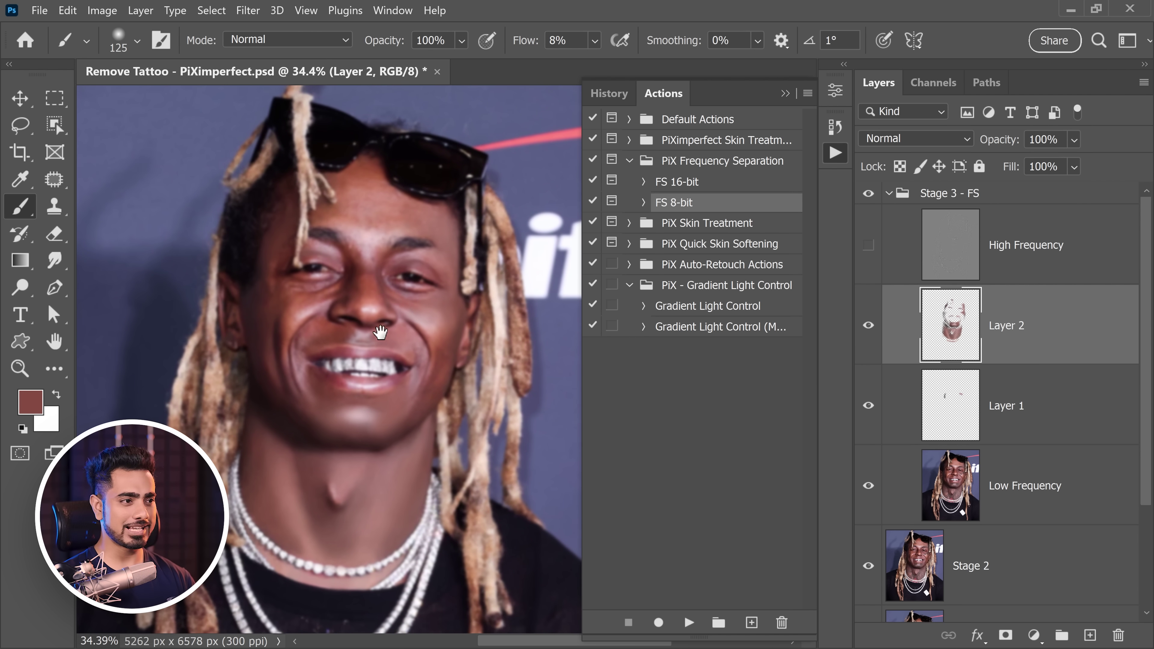
click(869, 248)
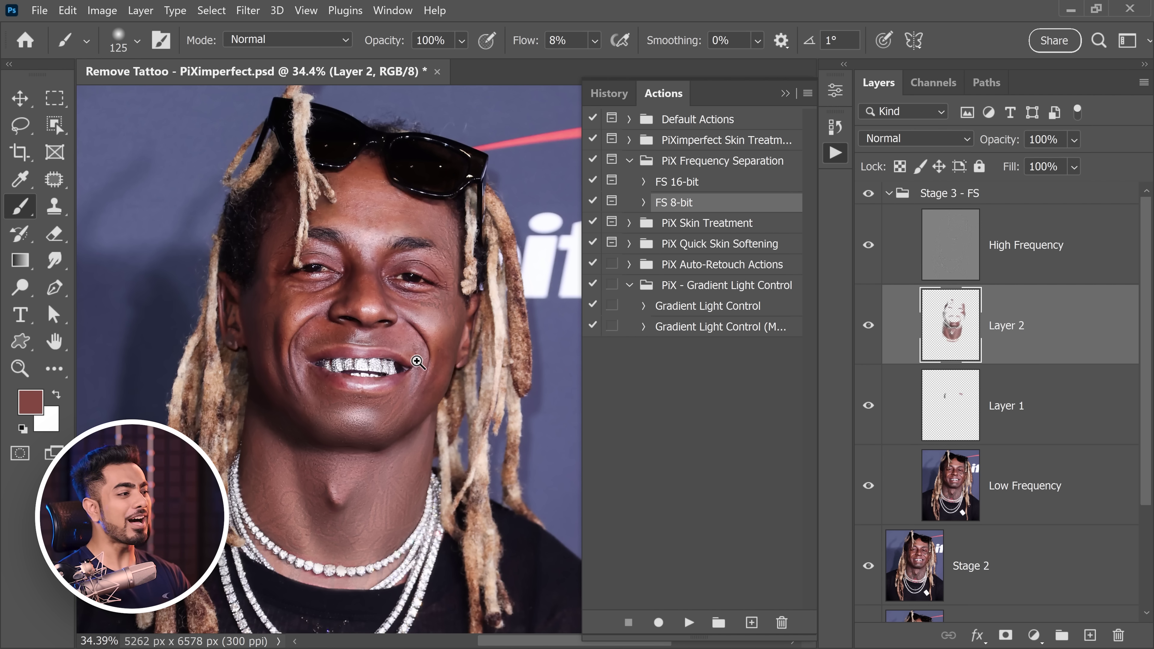
scroll(417, 362, down, 1)
scroll(420, 354, up, 1)
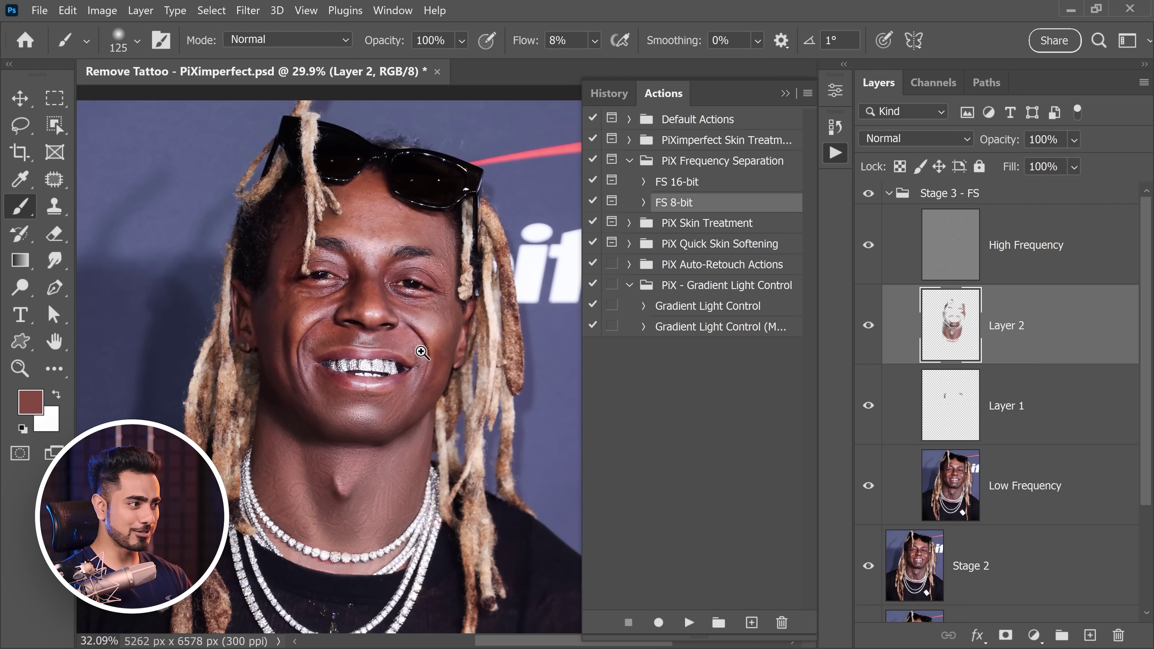
click(869, 194)
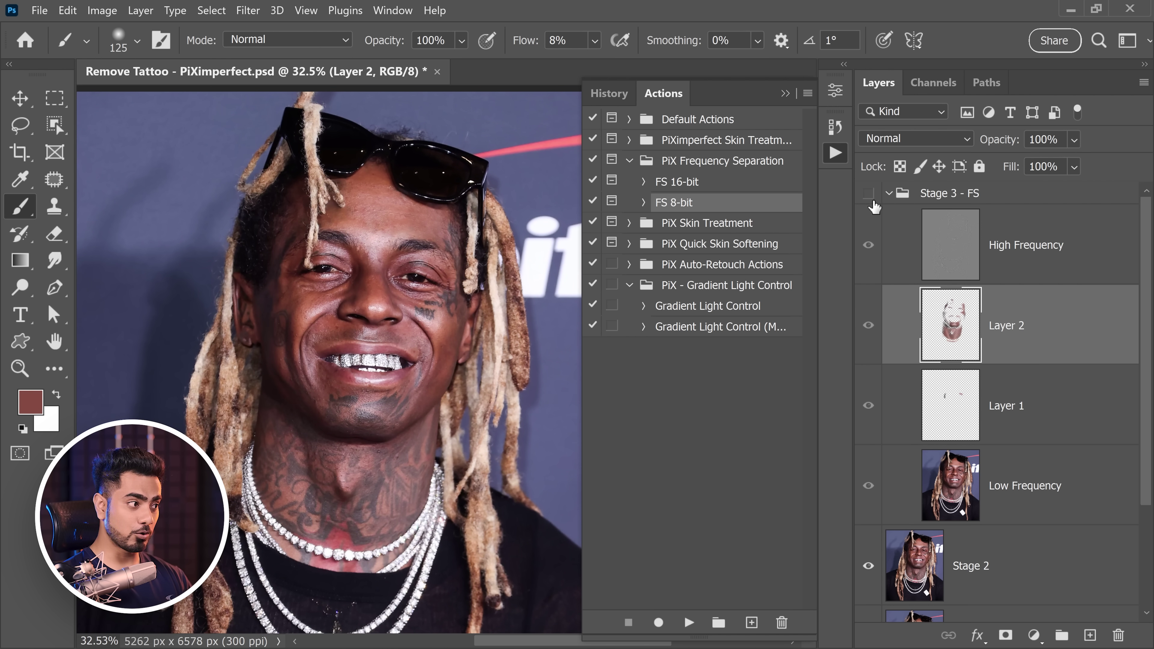
click(869, 194)
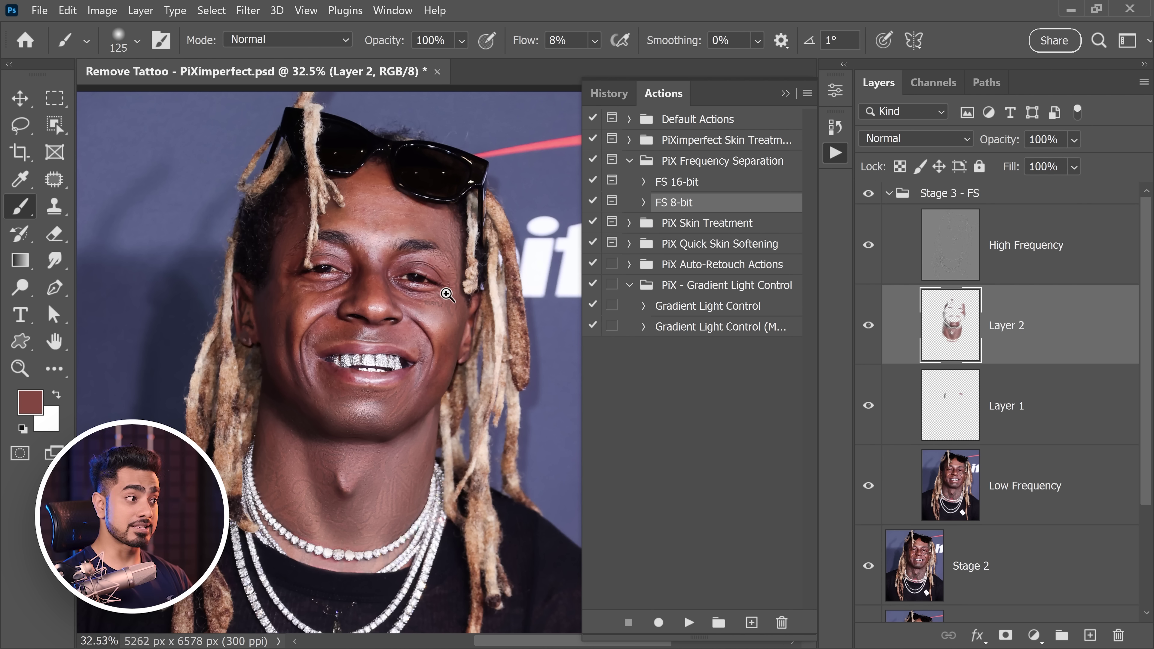
Duplicate the High Frequency layer, hide the copy as a backup, and select the original High Frequency layer.
drag(446, 294, 481, 252)
drag(452, 331, 423, 332)
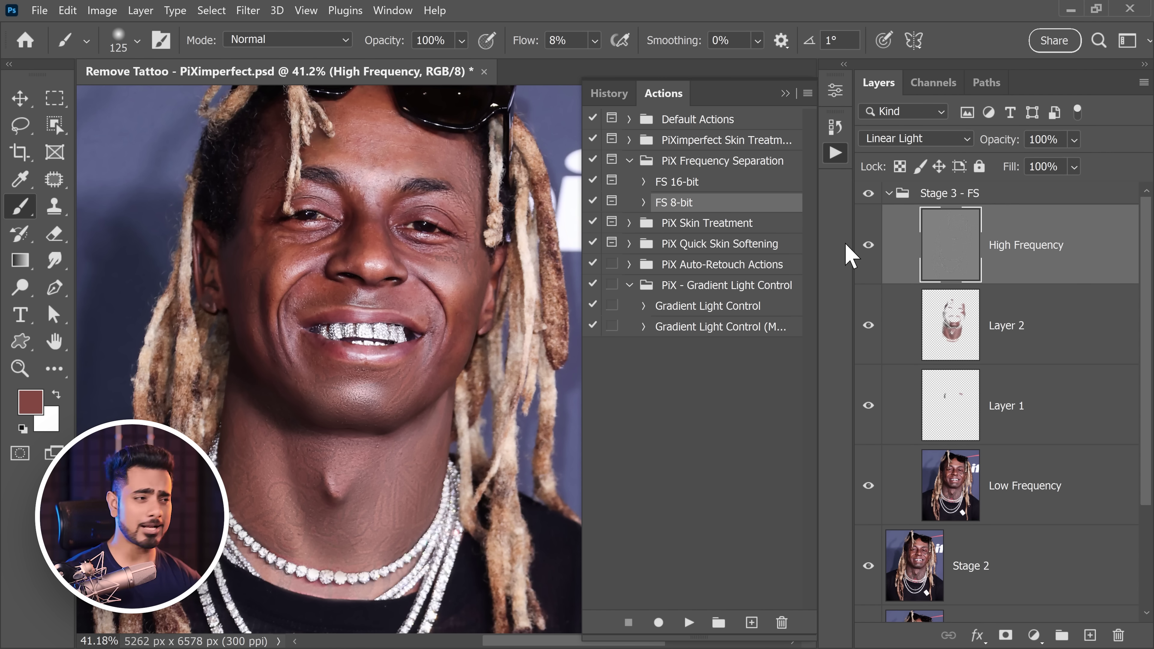
key(ctrl+j)
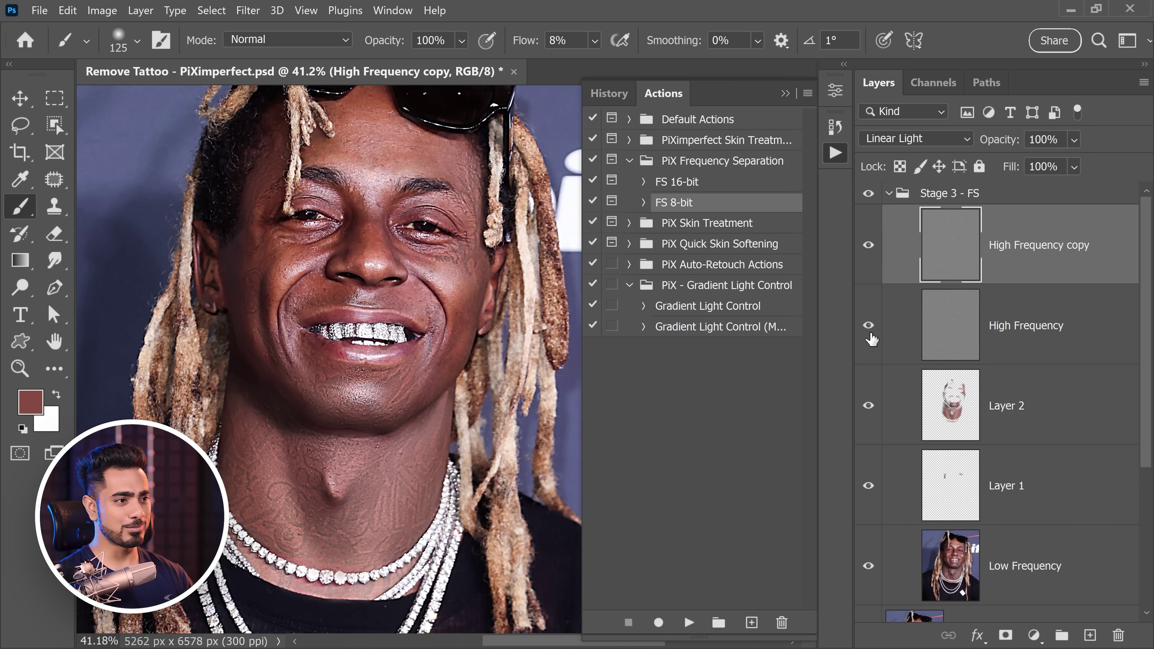
click(868, 247)
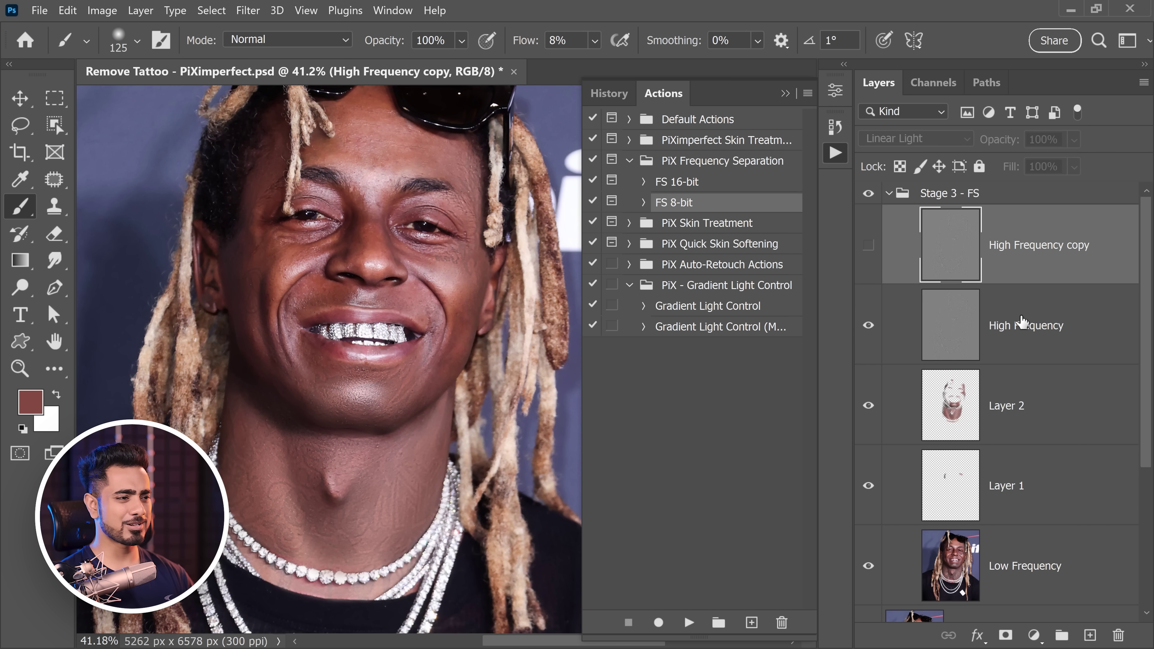
click(1016, 323)
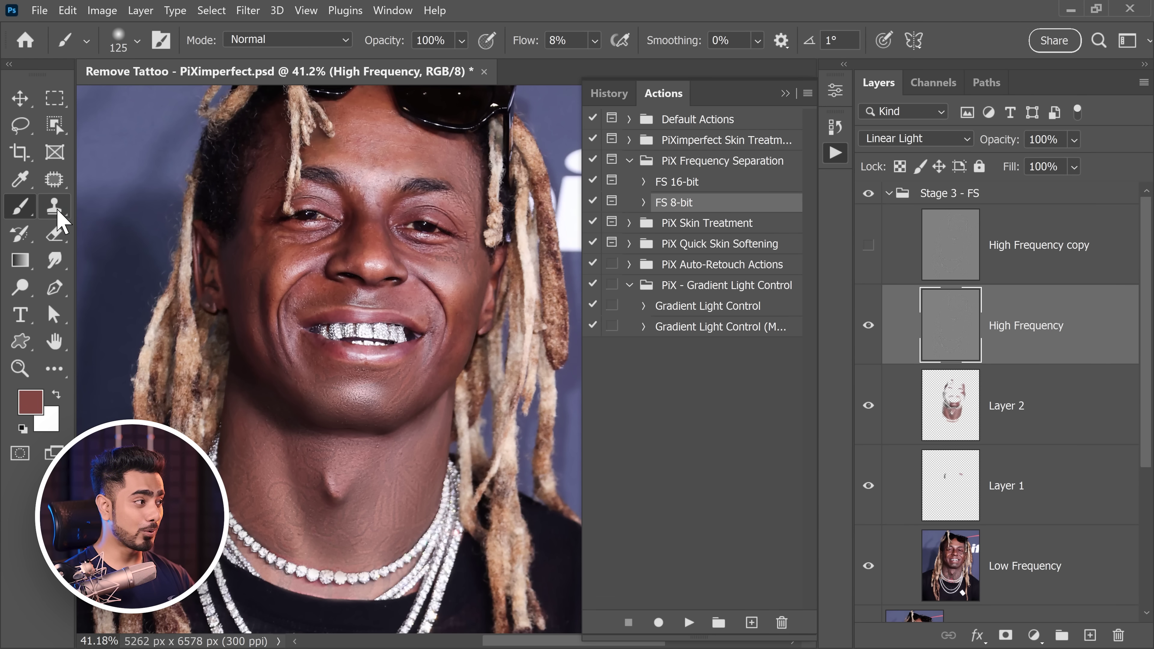
Choose the Clone Stamp tool and set it to sample the current layer only.
click(66, 217)
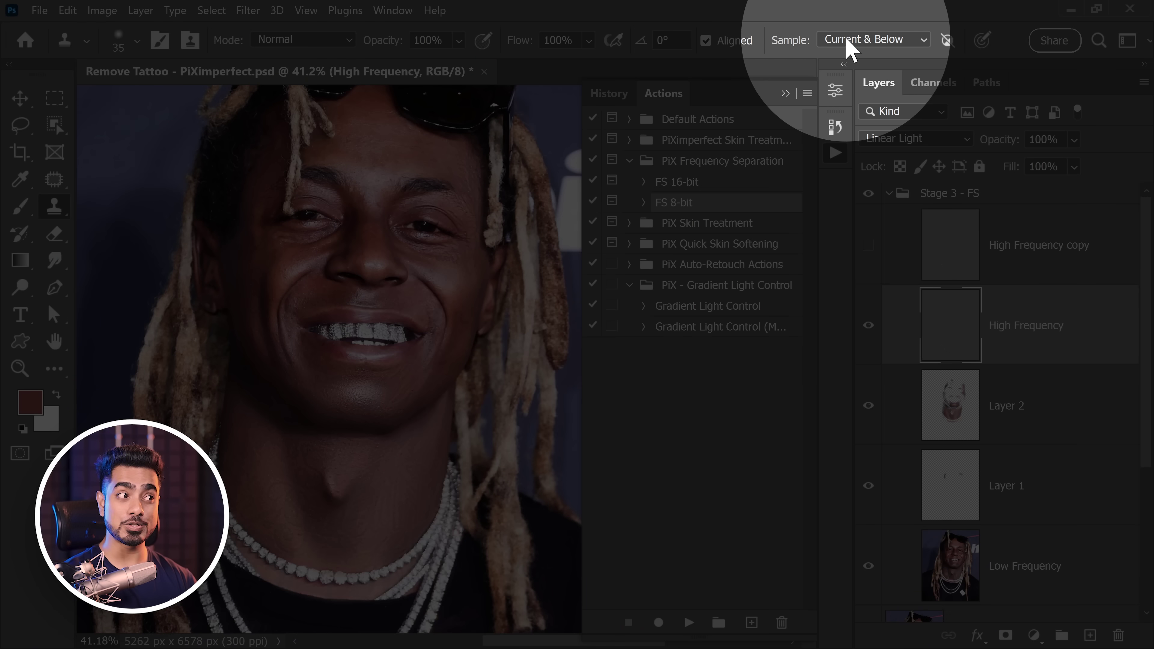
click(850, 40)
click(846, 55)
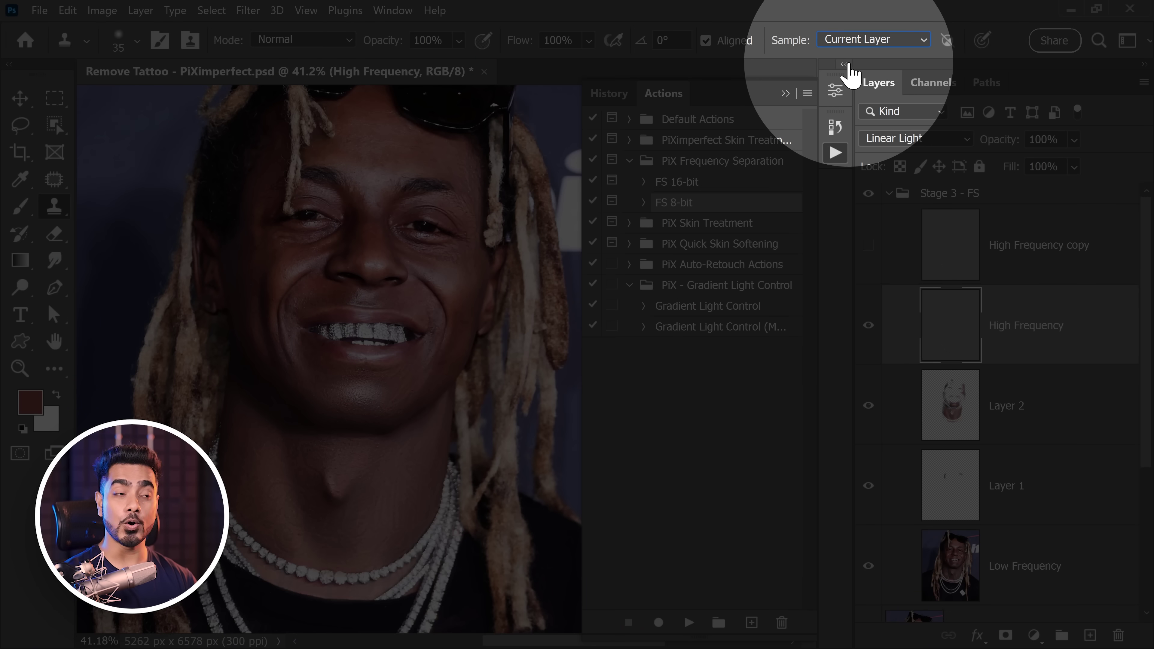
Try cloning on the neck with sampling set to All Layers, and undo the stroke.
click(870, 40)
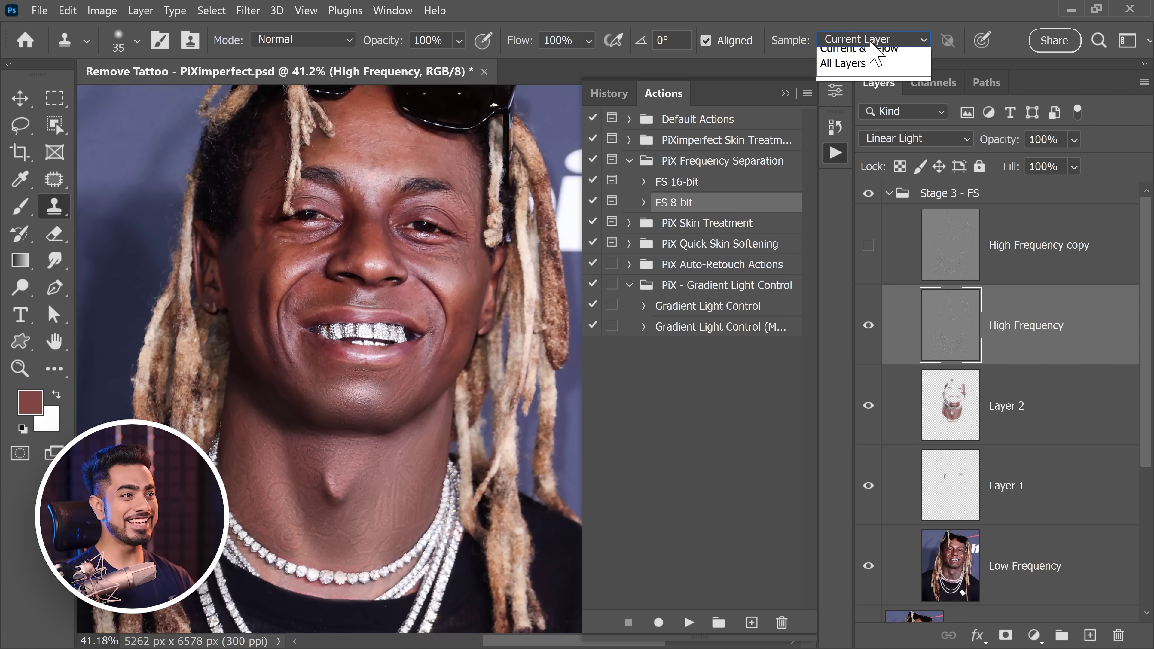
click(869, 70)
click(865, 40)
click(836, 86)
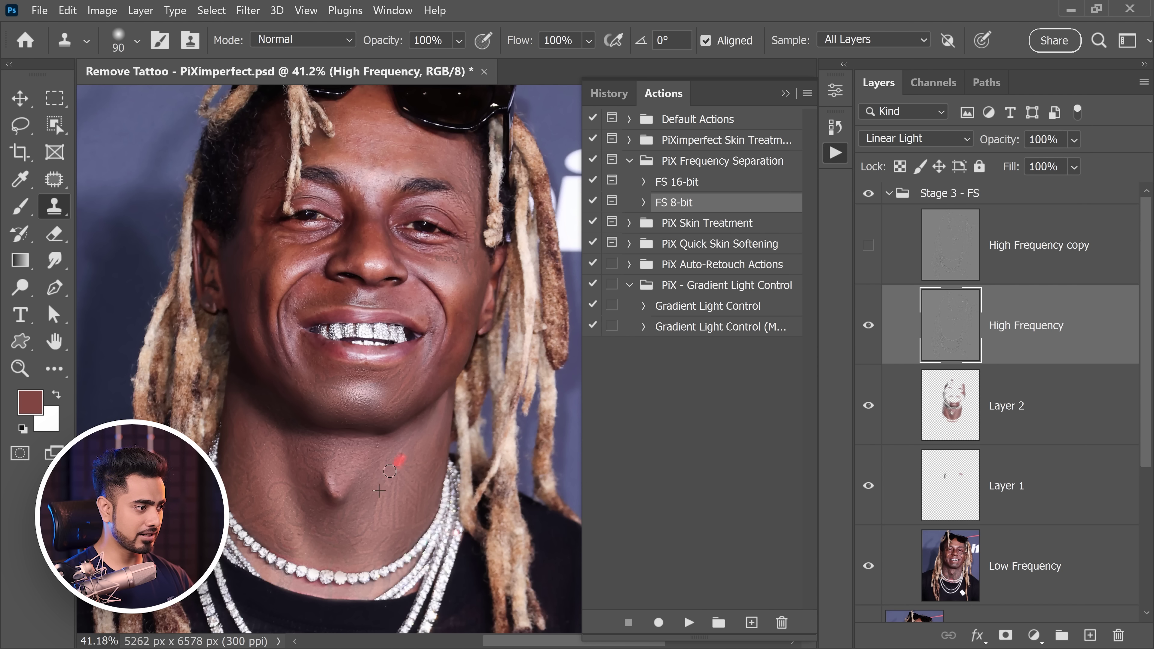
key(ctrl+z)
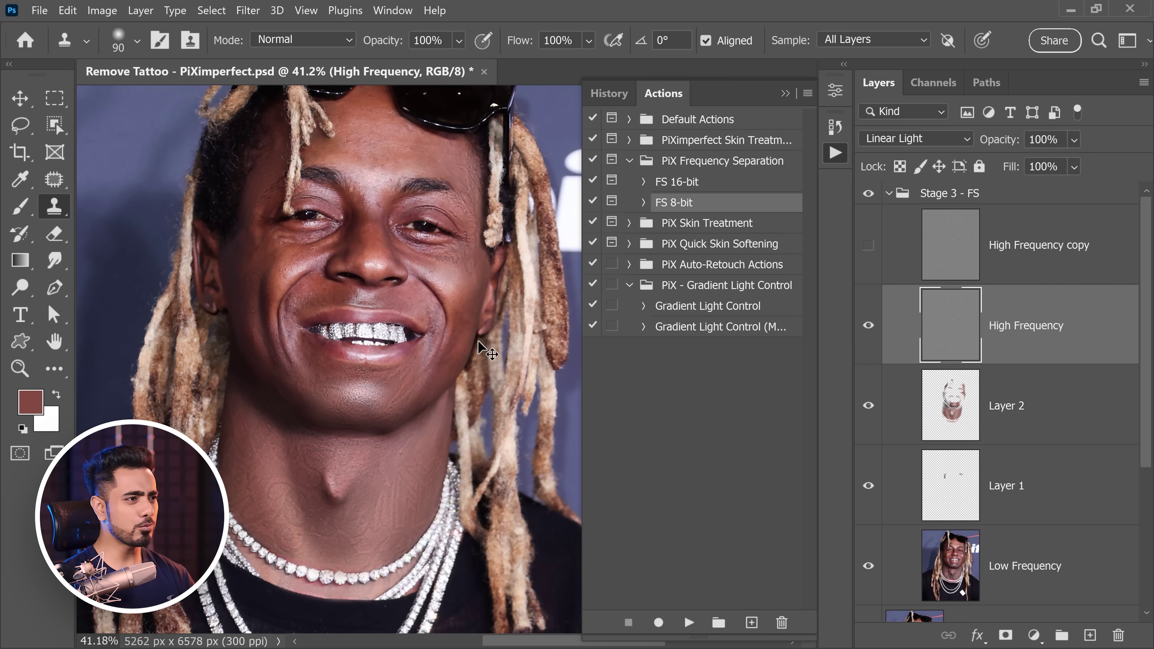
Set the Clone Stamp back to Current Layer sampling and clone clean texture over the upper cheek at brush size 100.
click(866, 43)
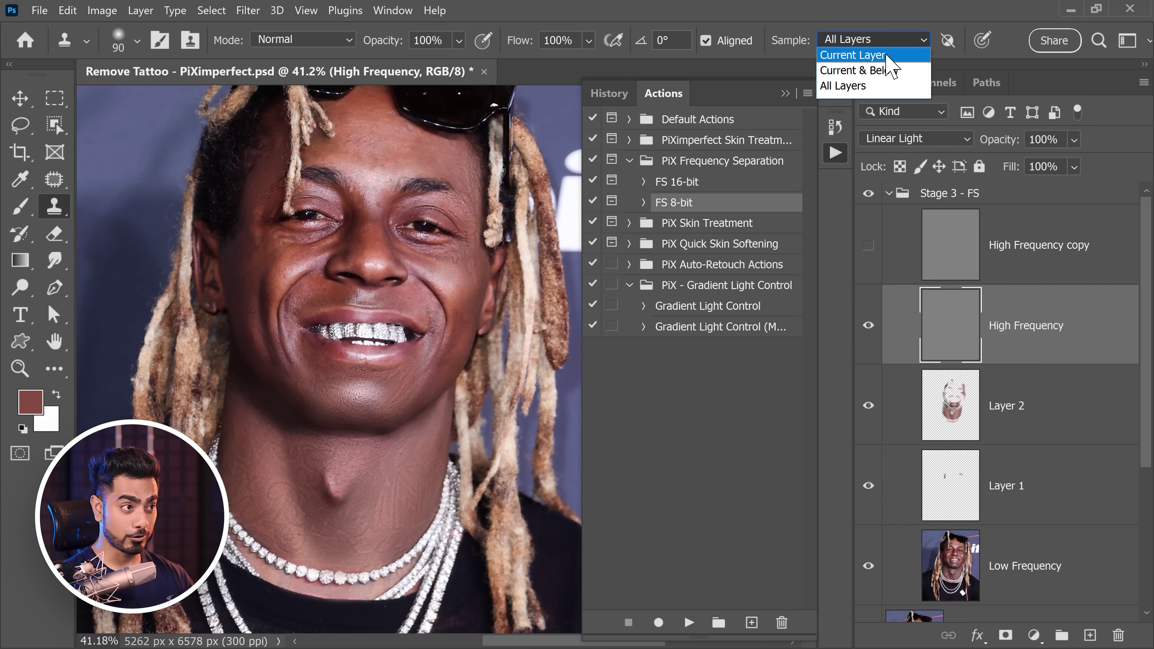
click(888, 59)
scroll(275, 188, up, 5)
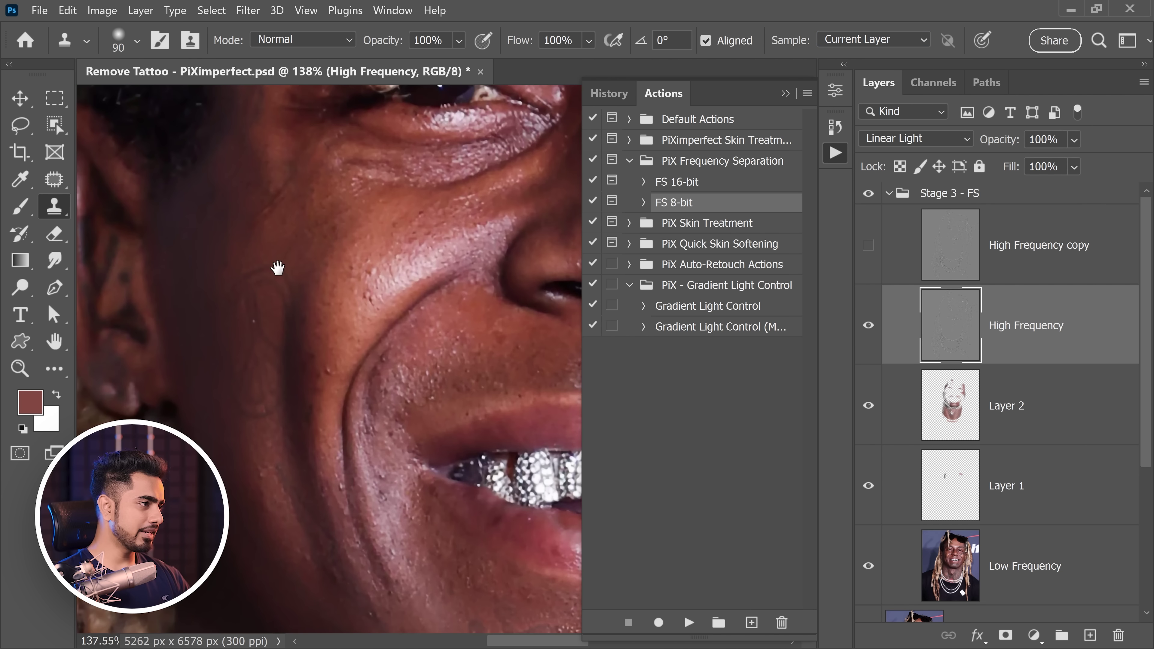
alt+click(284, 230)
key(])
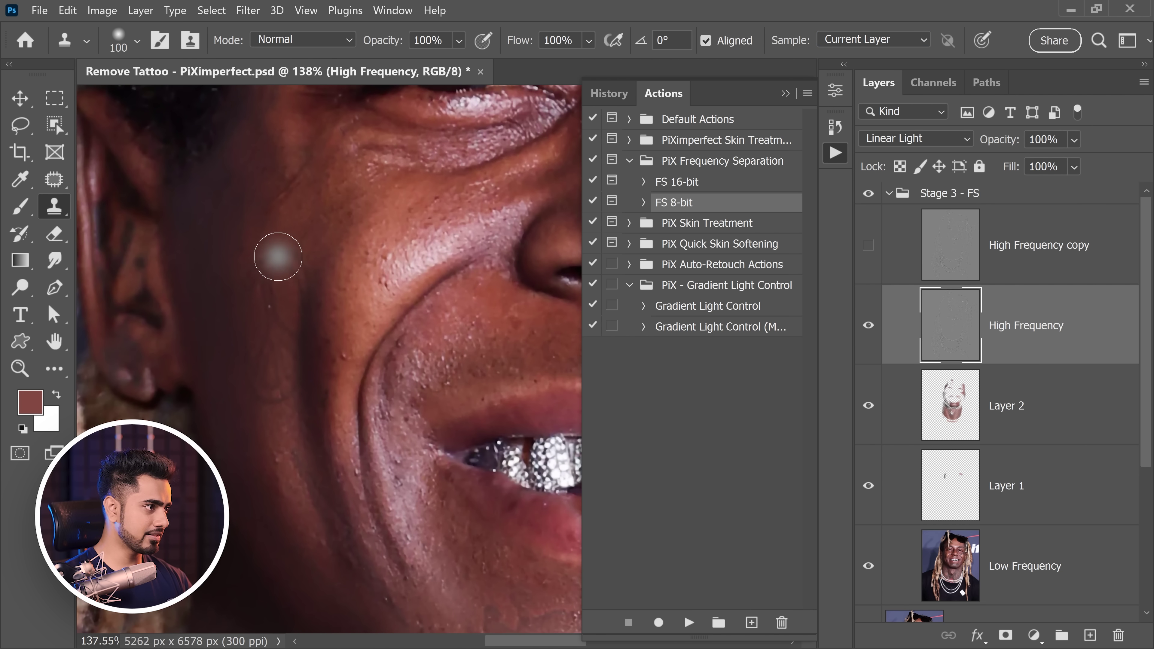
drag(278, 258, 253, 282)
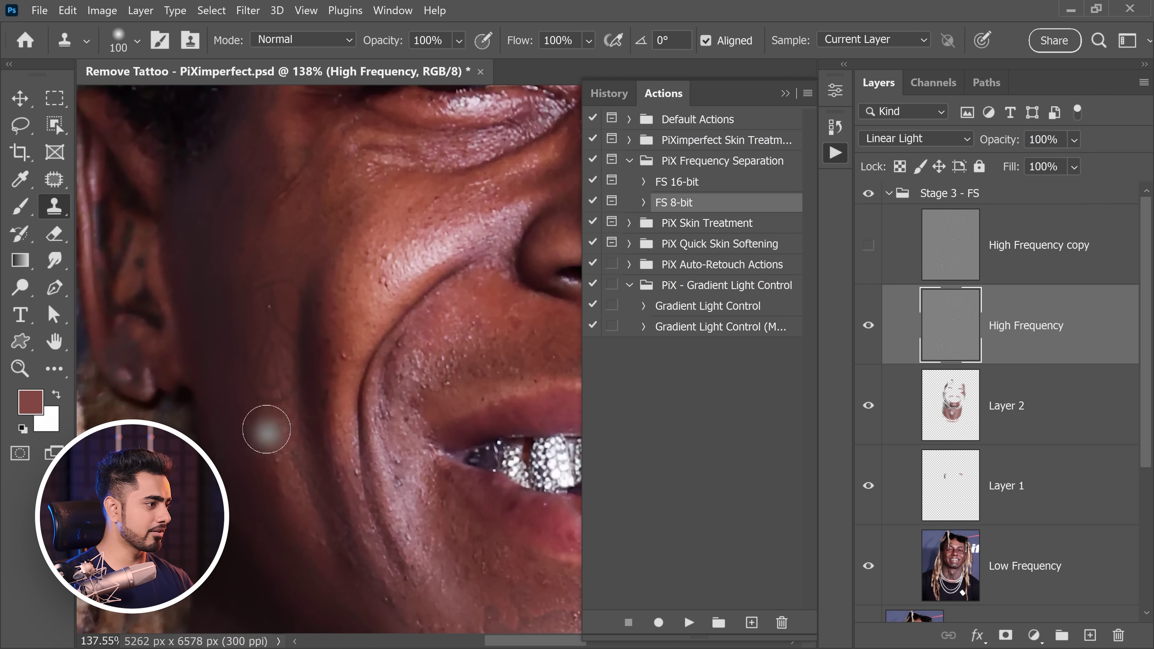
Clone clean skin texture over the remaining tattoo outlines farther down the same cheek.
alt+click(259, 409)
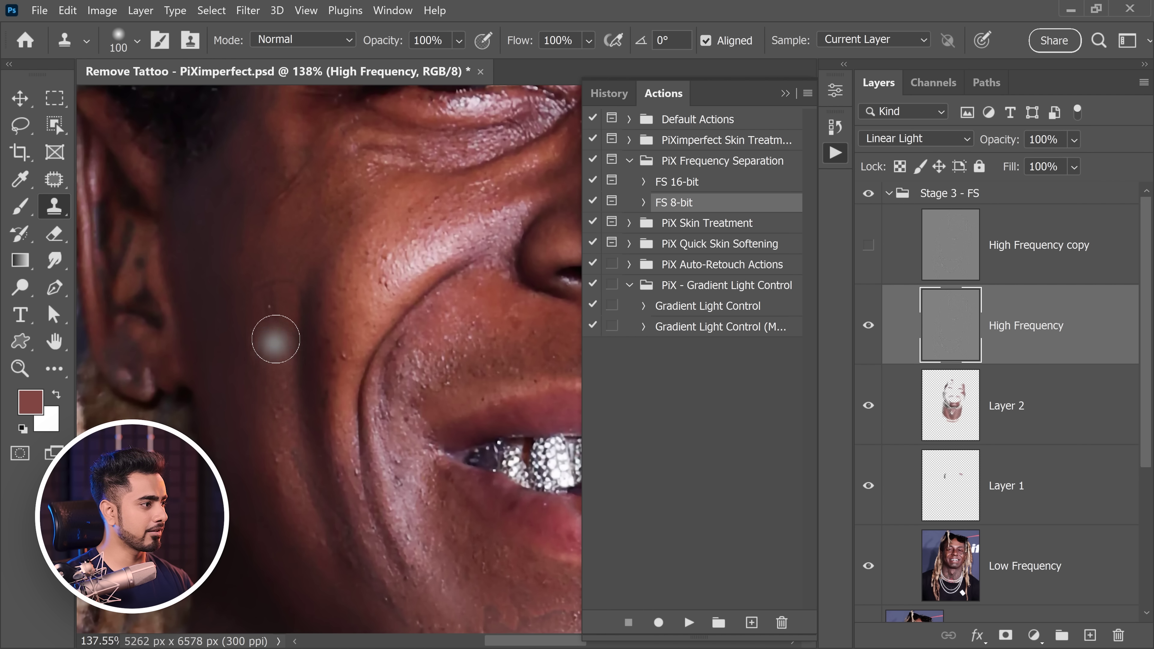
alt+click(256, 405)
mouse_move(276, 339)
mouse_down()
mouse_move(265, 318)
mouse_move(284, 291)
mouse_up()
alt+click(278, 257)
alt+click(292, 261)
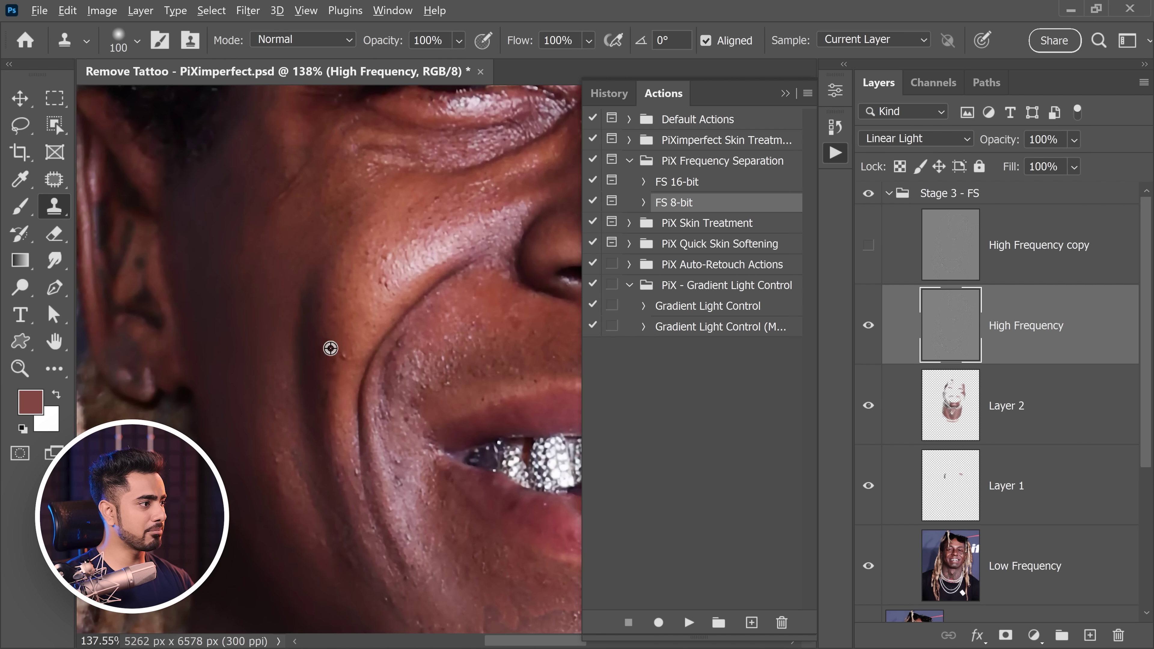
Clone clean texture over the tattoo outlines beside the eye and on the temple at brush size 70.
scroll(345, 500, down, 1)
scroll(214, 270, up, 7)
key([)
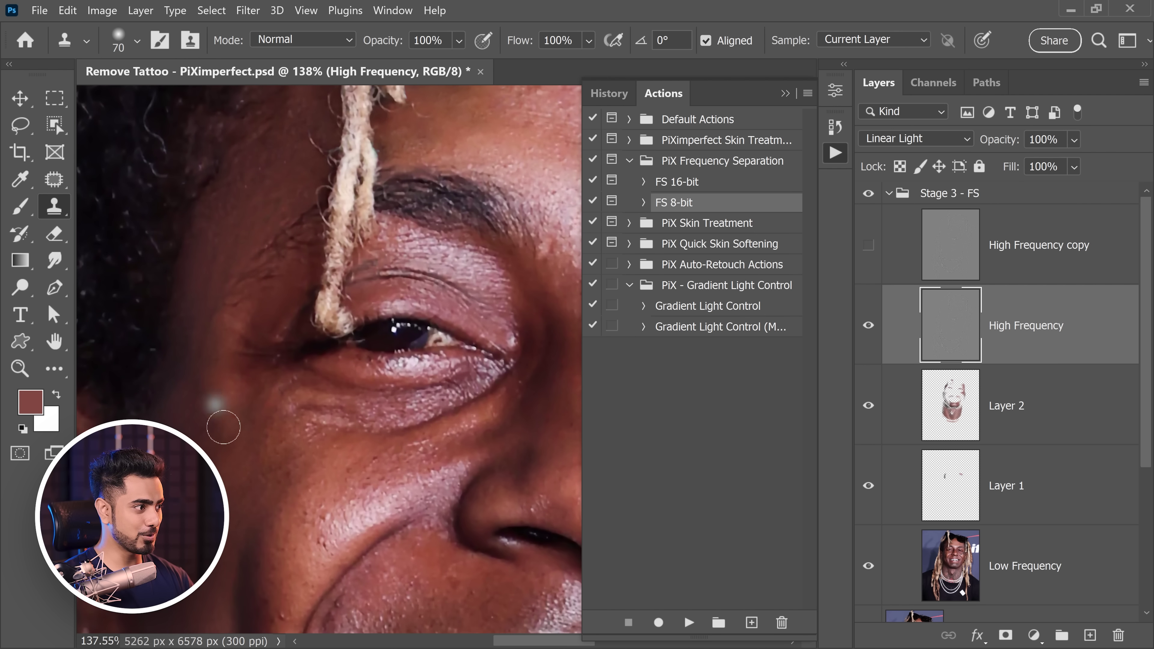
key([)
drag(189, 336, 166, 430)
key([)
drag(237, 341, 161, 478)
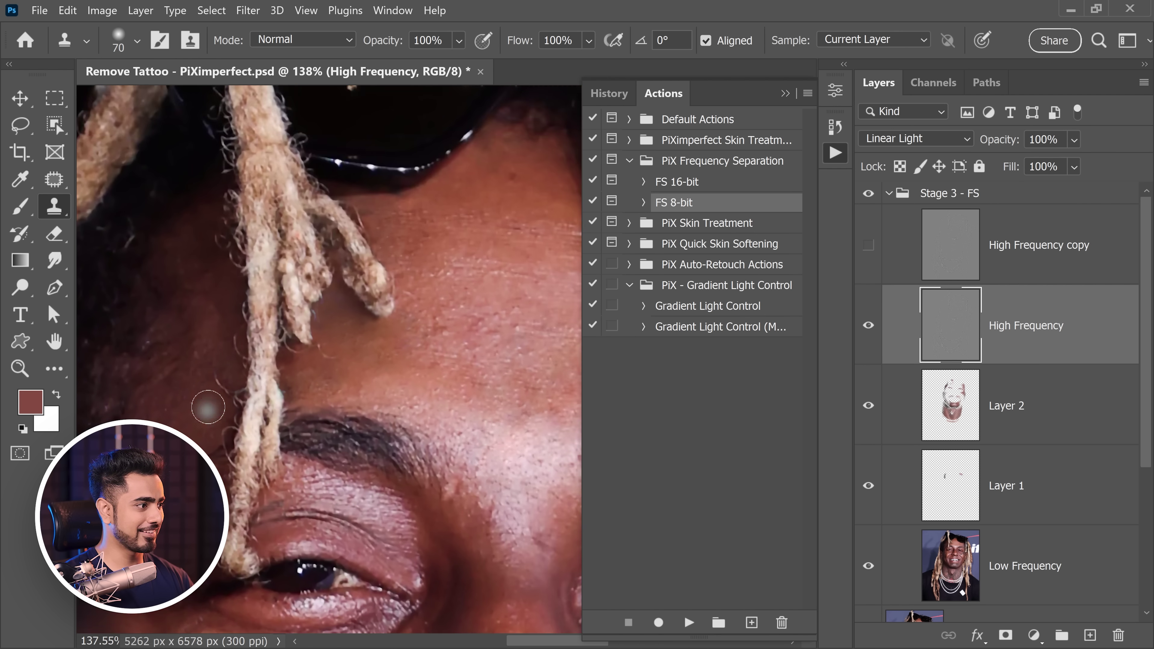
Remove the leftover tattoo texture below the other eye and on its cheekbone with the Patch and Clone Stamp tools.
scroll(206, 407, down, 2)
drag(509, 500, 191, 282)
key([)
key([)
scroll(397, 409, up, 1)
click(54, 180)
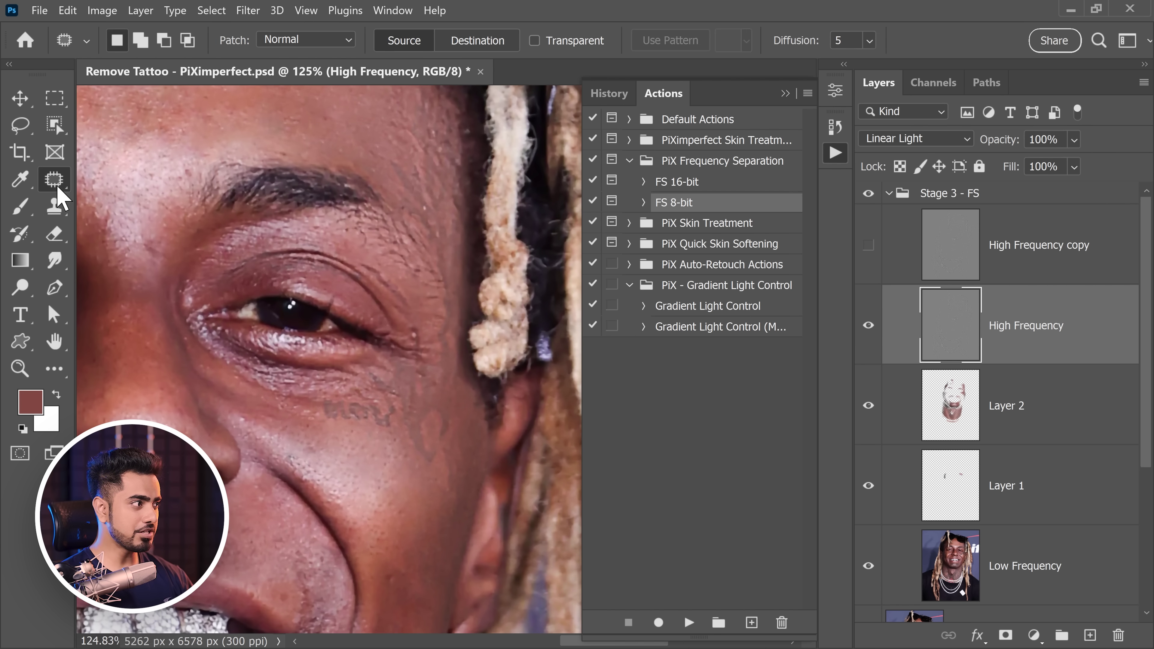
drag(354, 395, 395, 417)
drag(395, 418, 359, 396)
mouse_move(328, 332)
mouse_down()
mouse_move(325, 385)
mouse_move(372, 361)
mouse_move(330, 333)
mouse_up()
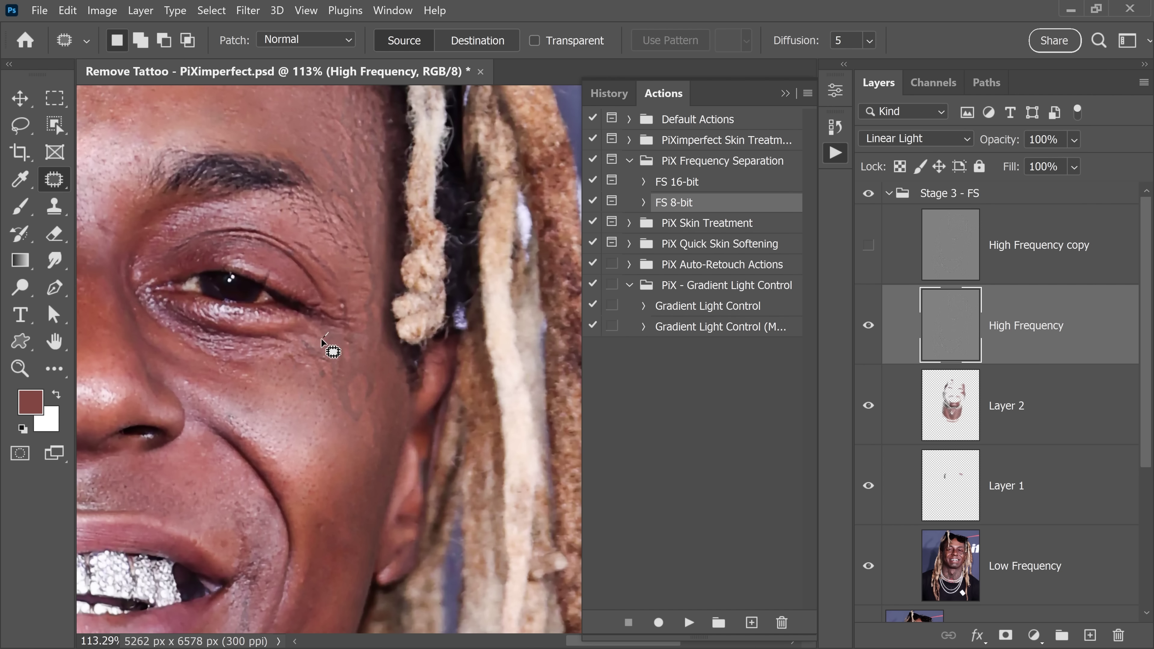
drag(349, 392, 367, 459)
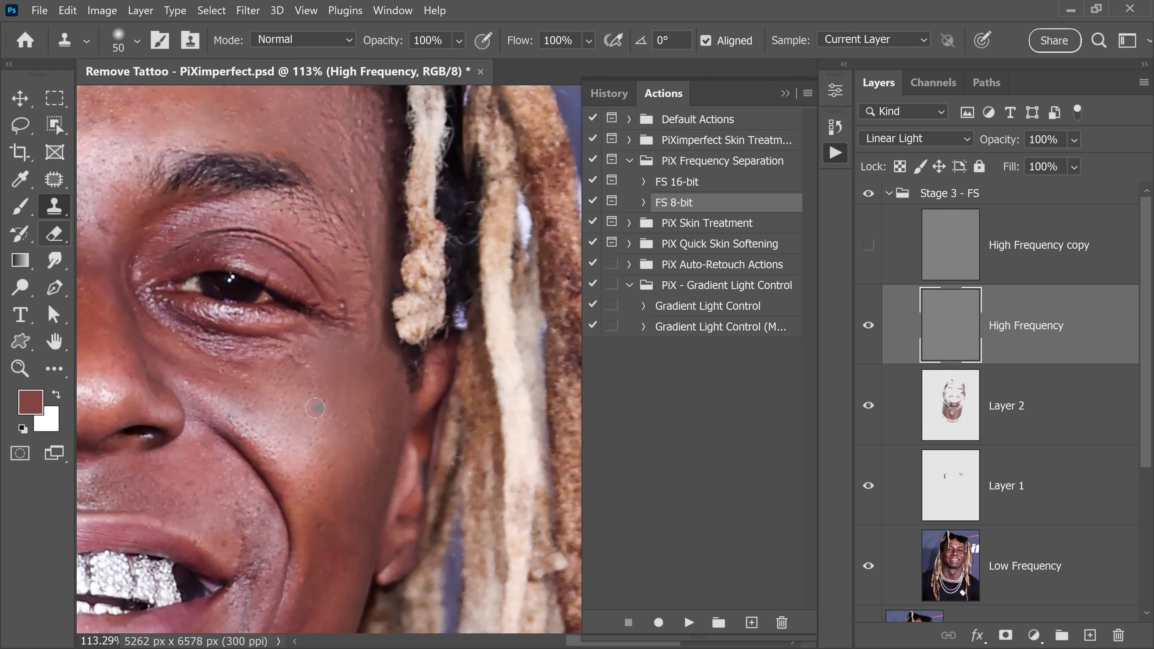
Clone clean skin texture over the tattoo outlines on the chin and beside the mouth, using brush sizes around 100.
scroll(316, 409, down, 2)
drag(315, 408, 518, 189)
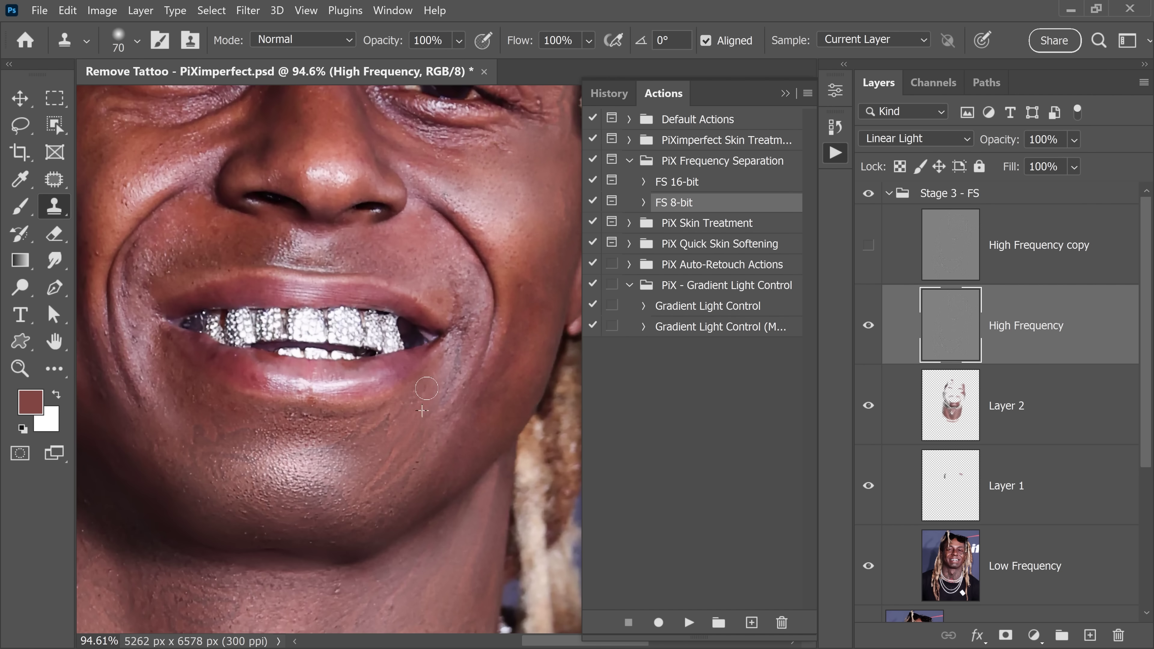
key(])
key(])
key(])
key(])
key(])
key(])
mouse_move(431, 388)
mouse_down()
mouse_move(493, 337)
mouse_move(471, 356)
mouse_up()
alt+click(258, 486)
key(bracketleft)
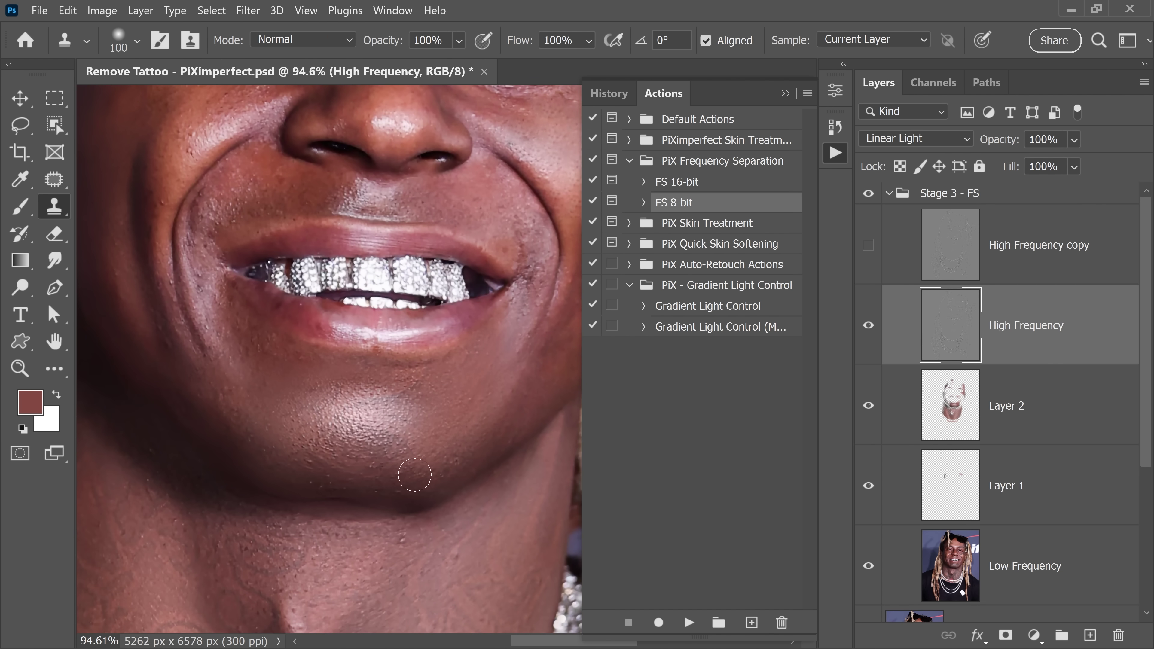
Clone clean skin texture softly over the chin with the Clone Stamp at brush size 300 and 10% flow.
scroll(253, 457, down, 3)
key(bracketright)
key(bracketright)
key(bracketright)
key(bracketright)
key(bracketright)
key(bracketright)
key(shift+1)
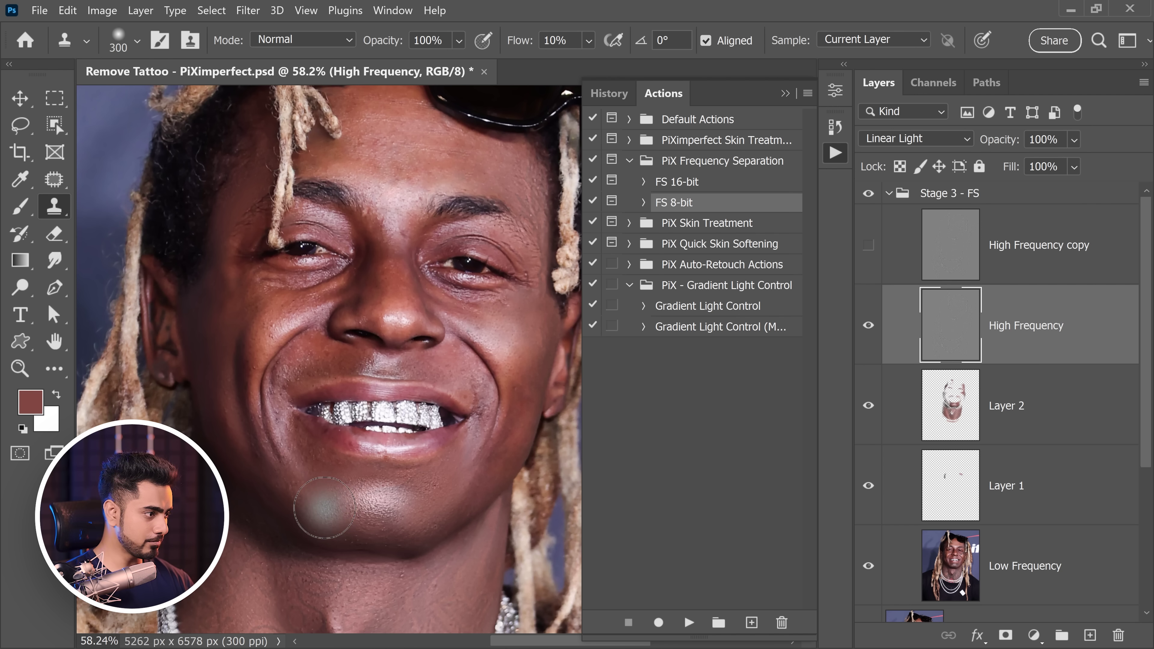
alt+click(350, 500)
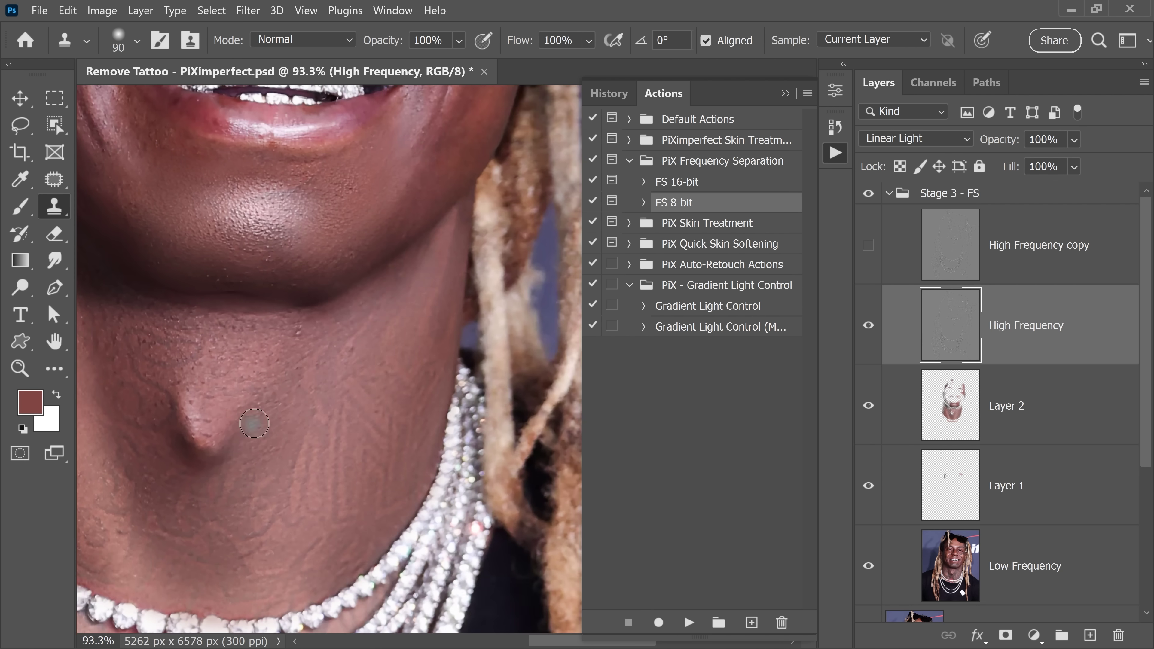
Clone clean skin texture over the tattoo outlines on the upper neck at 100% flow and brush size 150.
scroll(361, 502, down, 3)
scroll(343, 471, up, 2)
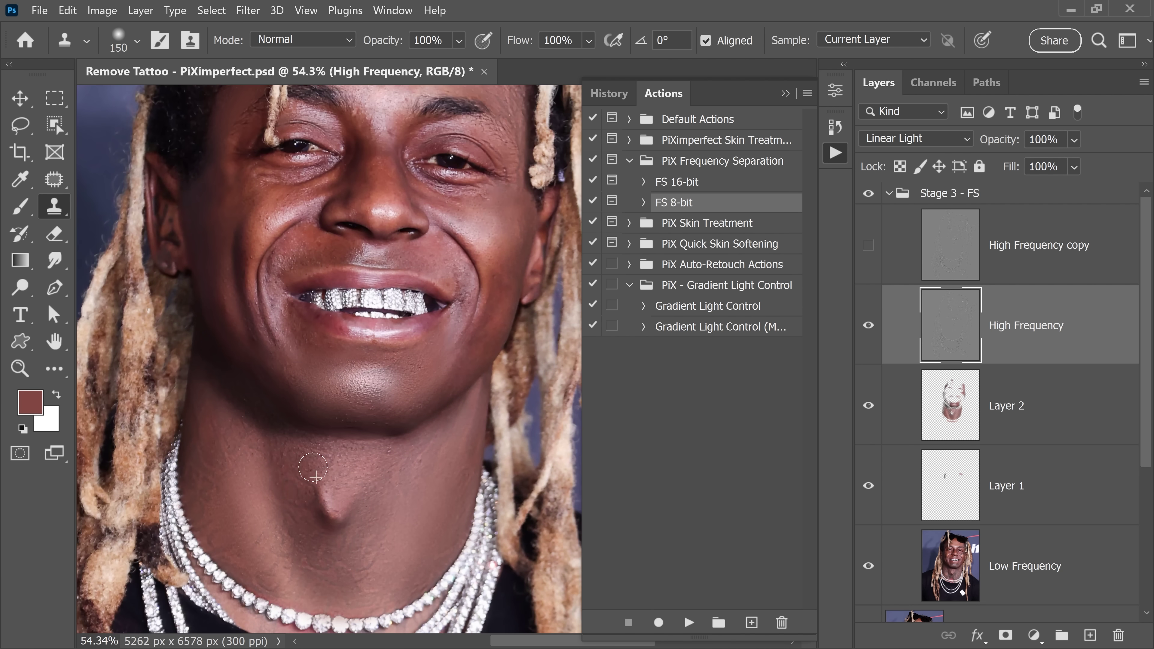
mouse_move(313, 467)
mouse_down()
mouse_move(299, 521)
mouse_move(238, 457)
mouse_up()
scroll(278, 477, down, 1)
scroll(228, 500, up, 2)
drag(304, 431, 261, 361)
Clone clean texture over the remaining tattoo outlines around and below the Adam's apple, starting at brush size 175.
alt+click(407, 352)
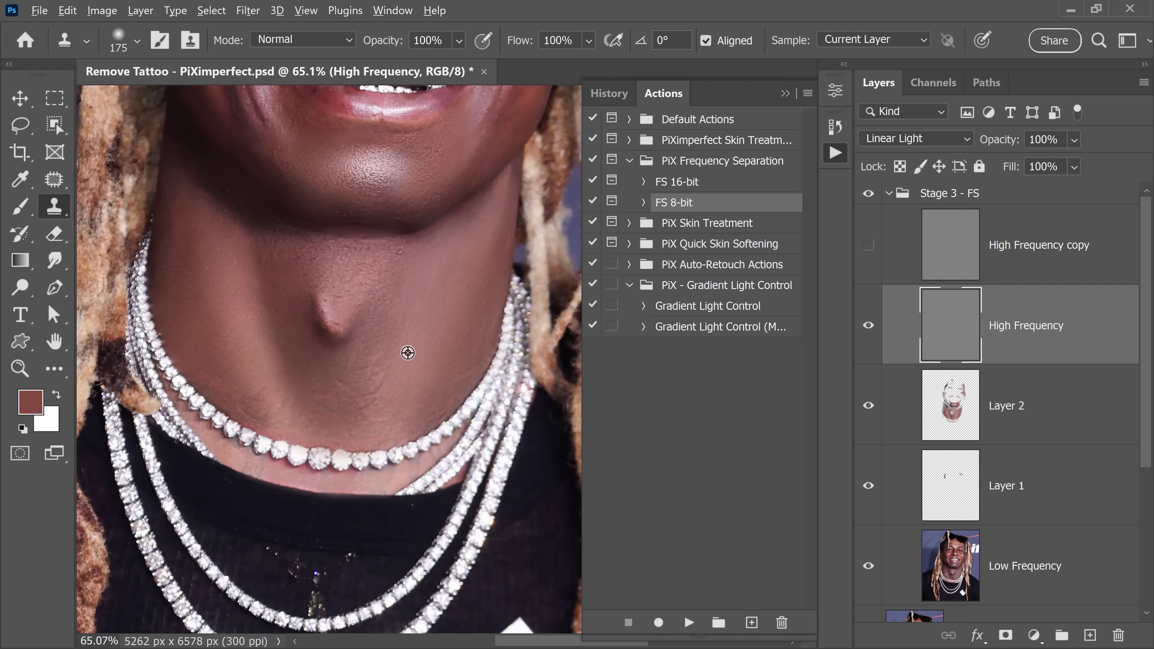
alt+click(322, 366)
scroll(389, 446, down, 2)
scroll(436, 227, up, 5)
scroll(384, 328, down, 5)
key(bracketright)
key(bracketright)
key(bracketright)
key(bracketright)
key(bracketright)
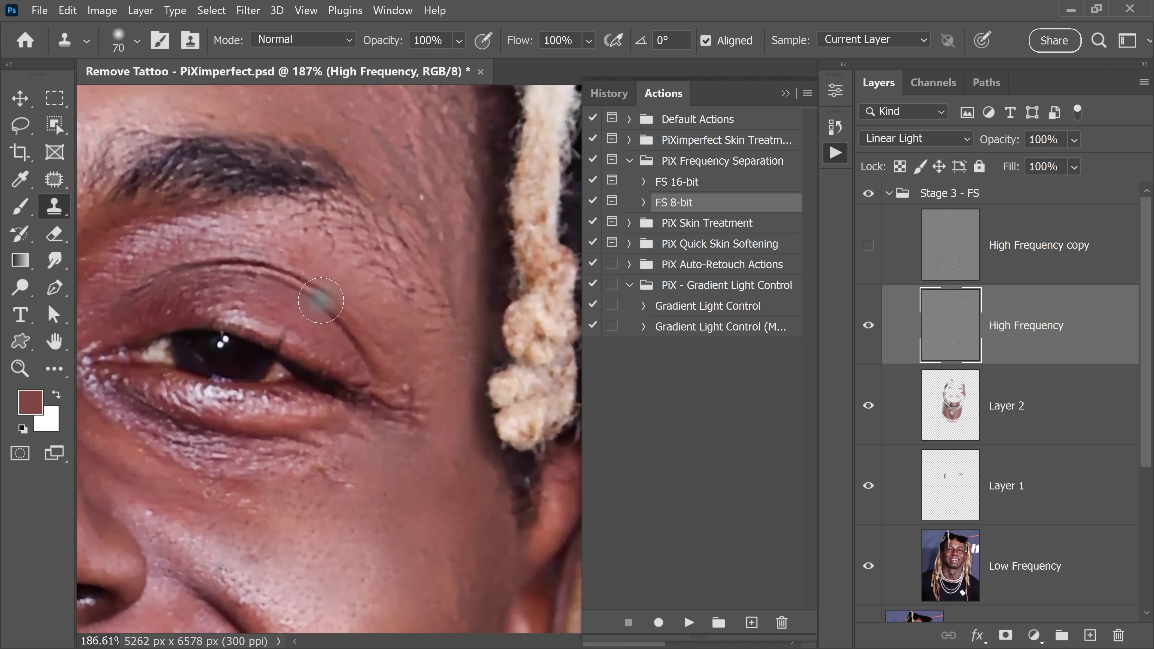
Examine the retouched face, jaw and neck for areas where the skin texture looks too weak.
scroll(430, 280, down, 1)
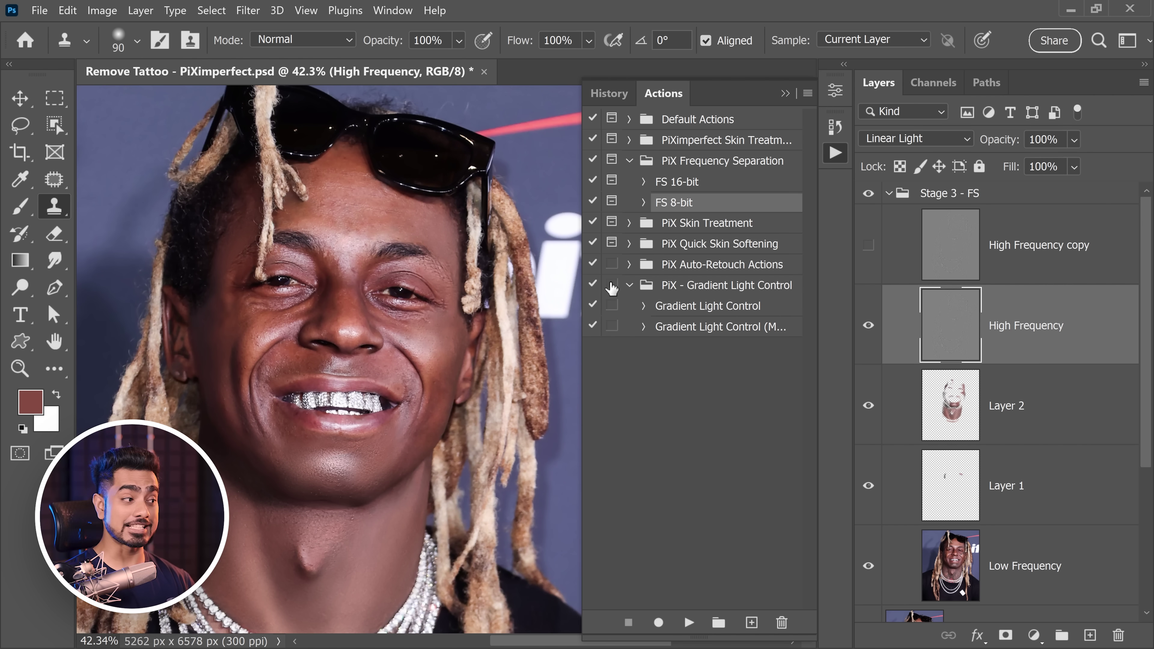
scroll(500, 327, down, 1)
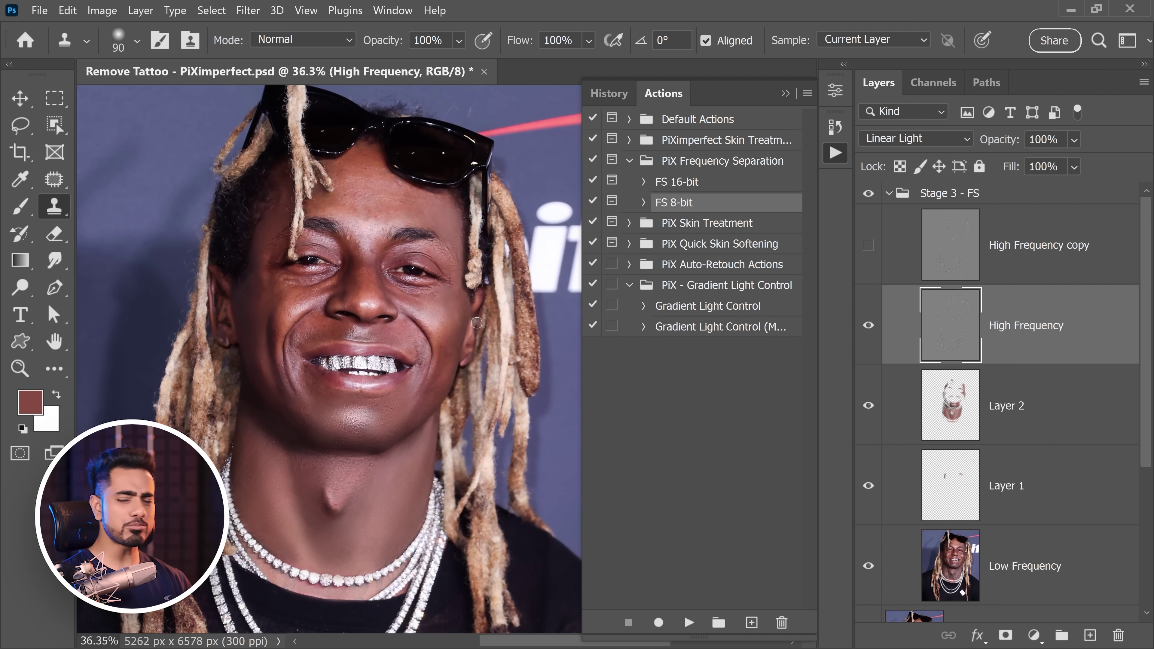
drag(382, 394, 387, 394)
drag(353, 508, 368, 508)
drag(428, 451, 433, 386)
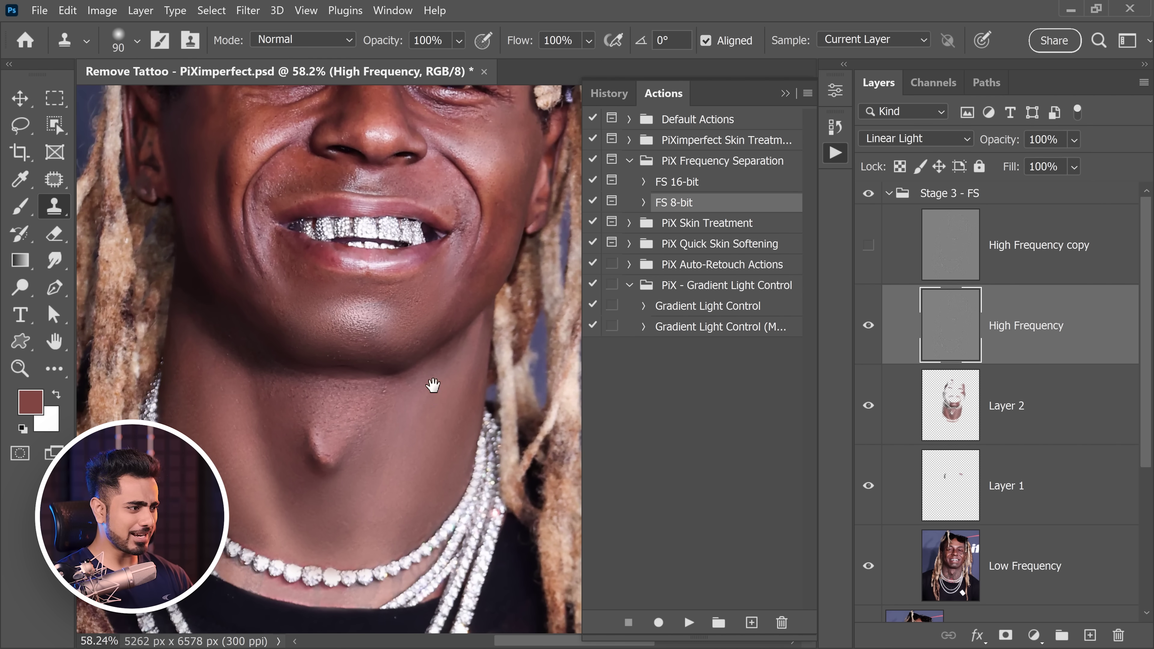
drag(364, 399, 342, 400)
drag(358, 424, 351, 505)
drag(393, 364, 390, 396)
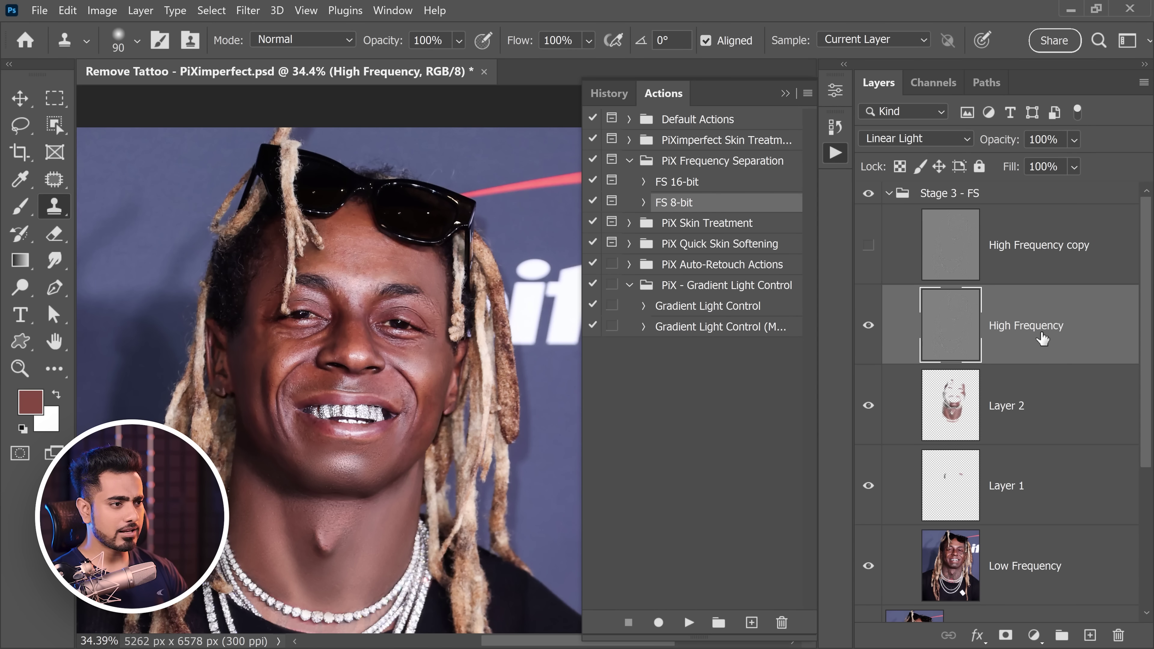
Duplicate the High Frequency layer and hide the copy behind a black layer mask.
key(ctrl+j)
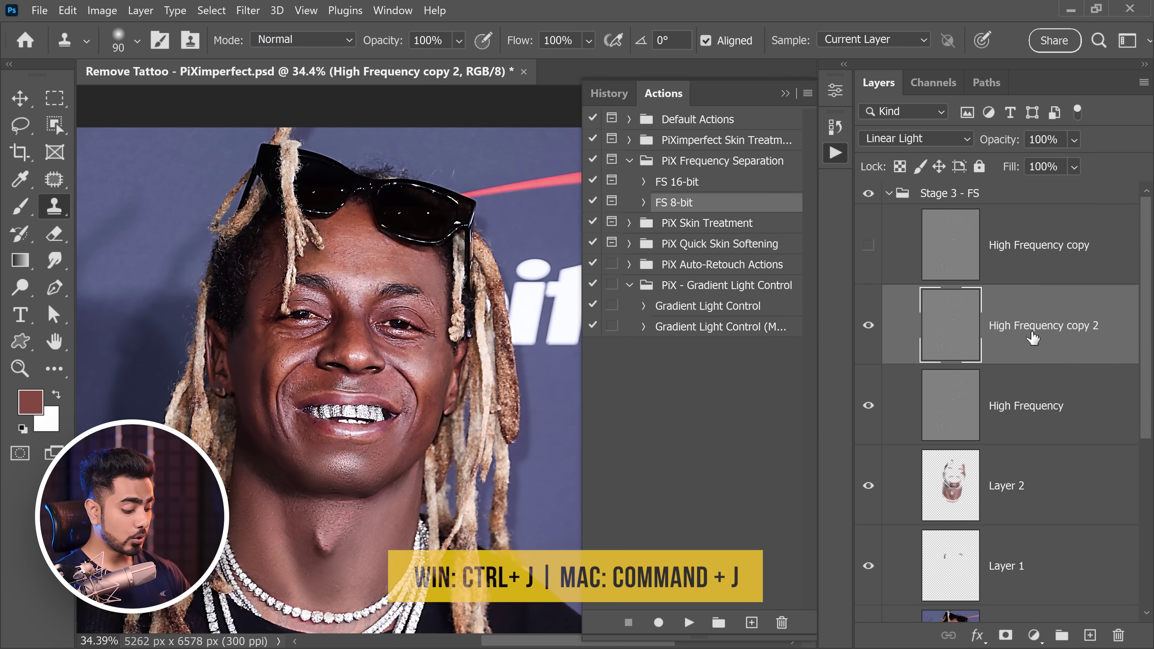
key(alt)
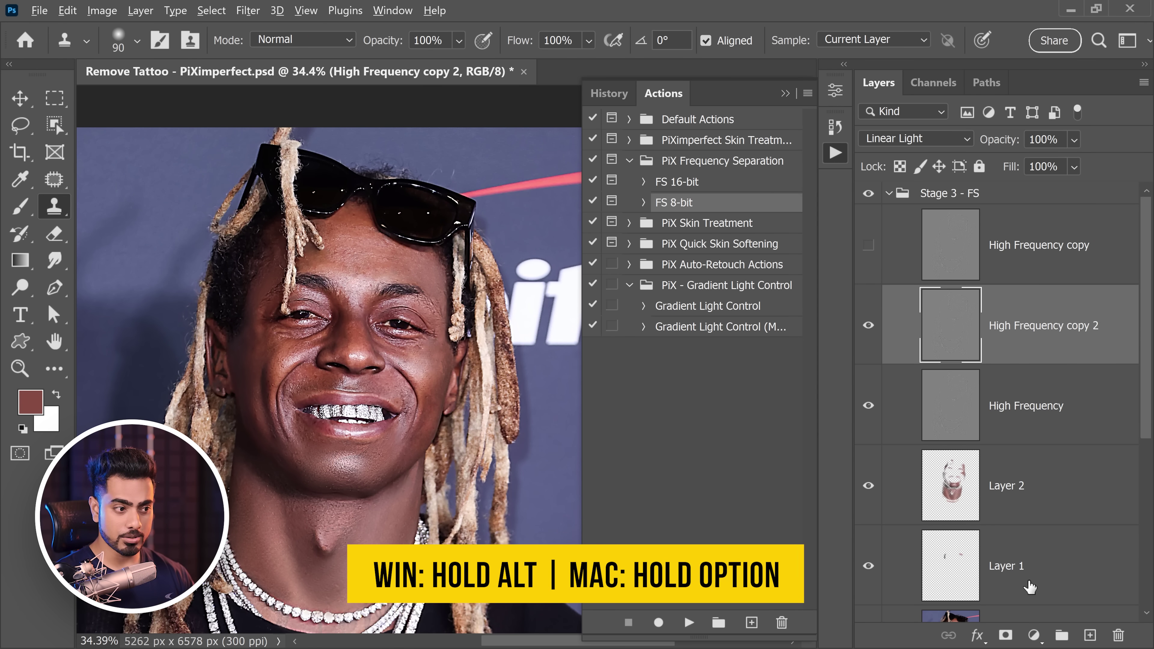
alt+click(1006, 637)
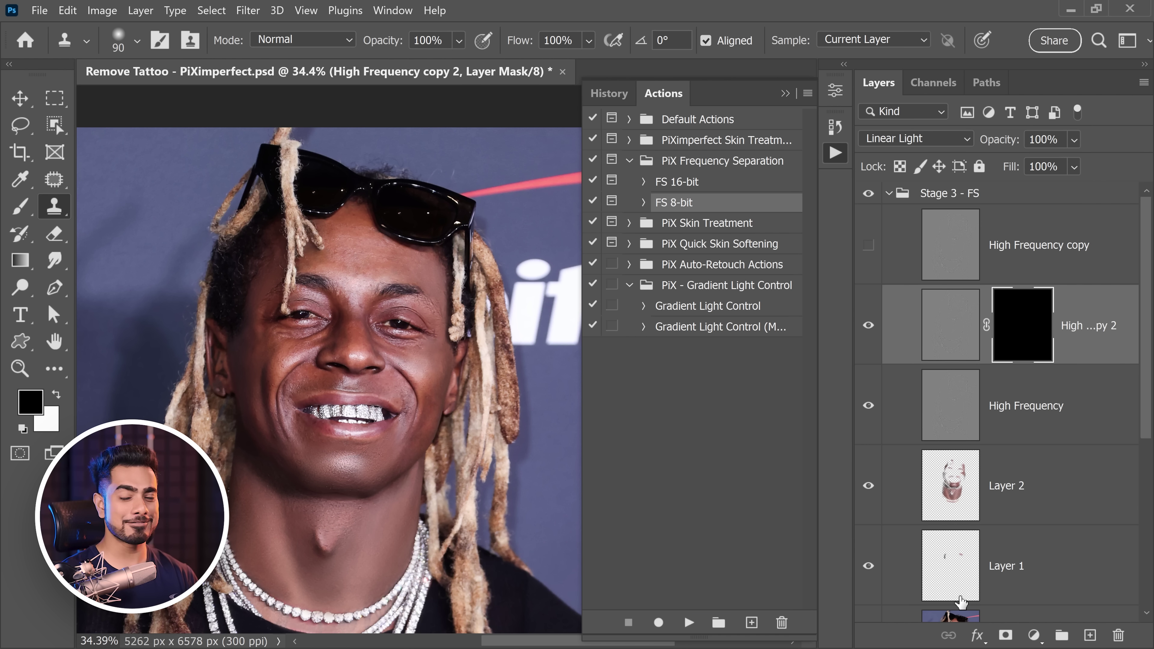
Paint white on the mask with a size 500 brush at 100% flow to strengthen the neck's skin texture.
click(20, 210)
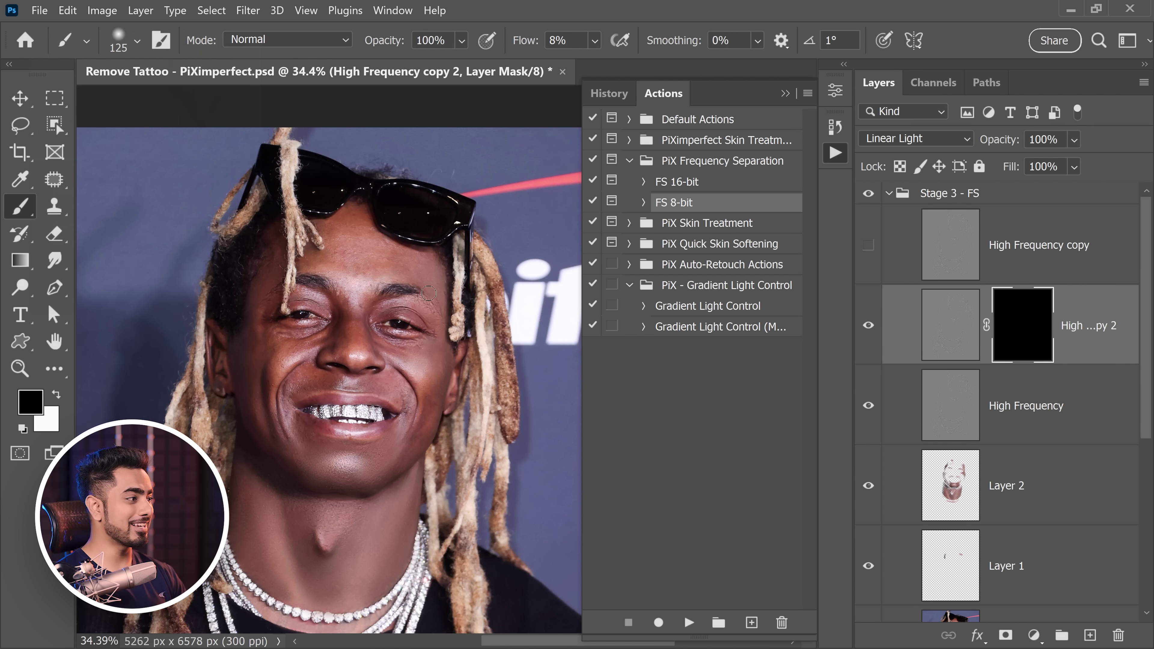
key(x)
scroll(415, 300, up, 3)
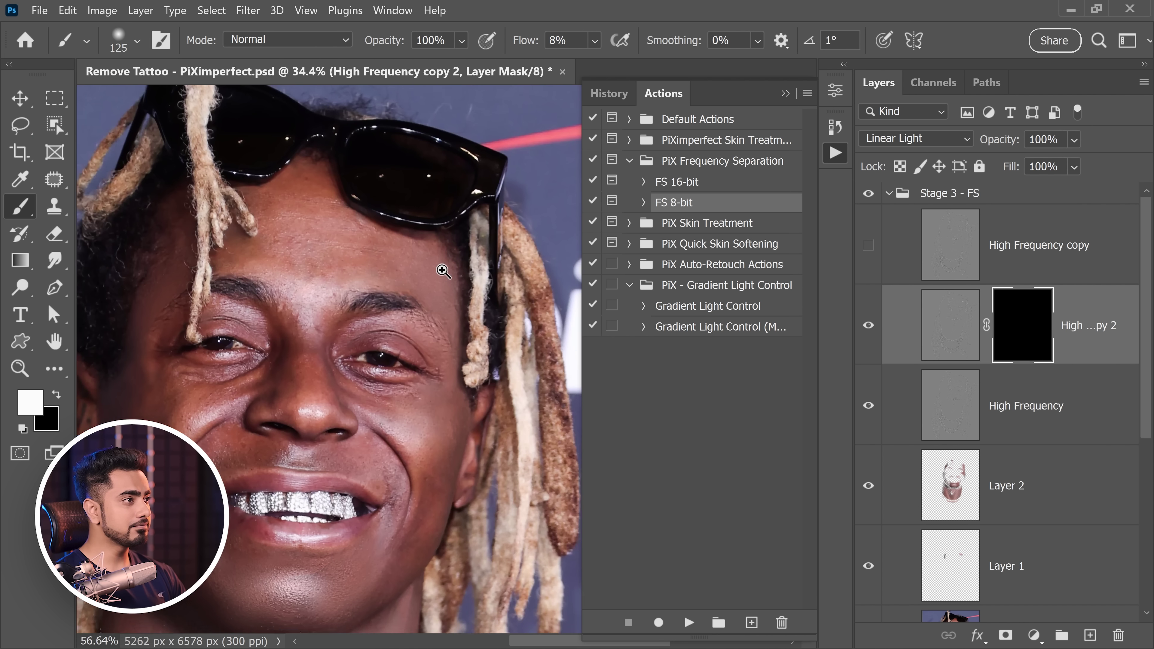
drag(528, 41, 635, 48)
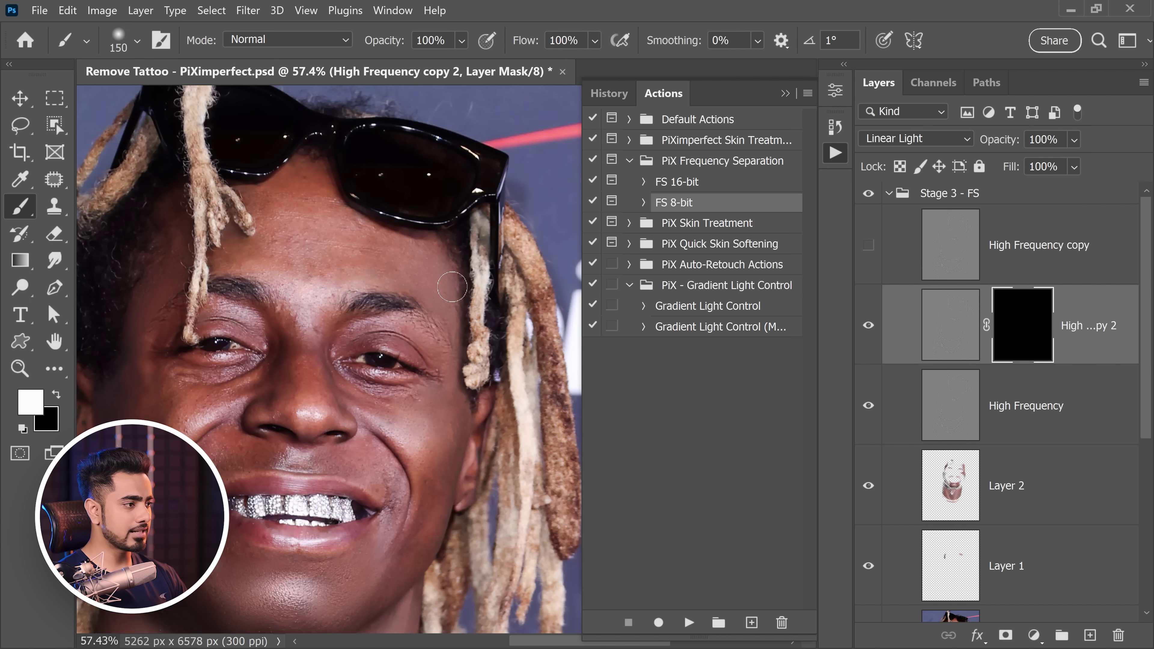
scroll(426, 313, down, 6)
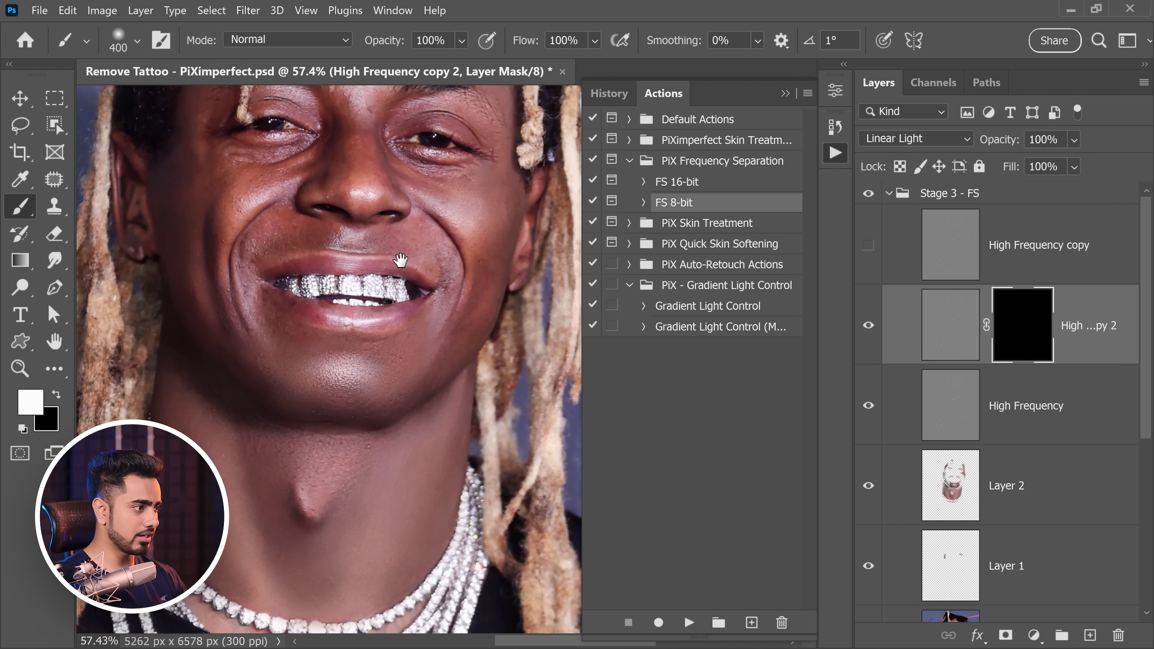
key(bracketright)
key(bracketright)
mouse_move(210, 394)
mouse_down()
mouse_move(234, 458)
mouse_move(262, 487)
mouse_move(283, 433)
mouse_up()
scroll(390, 437, up, 3)
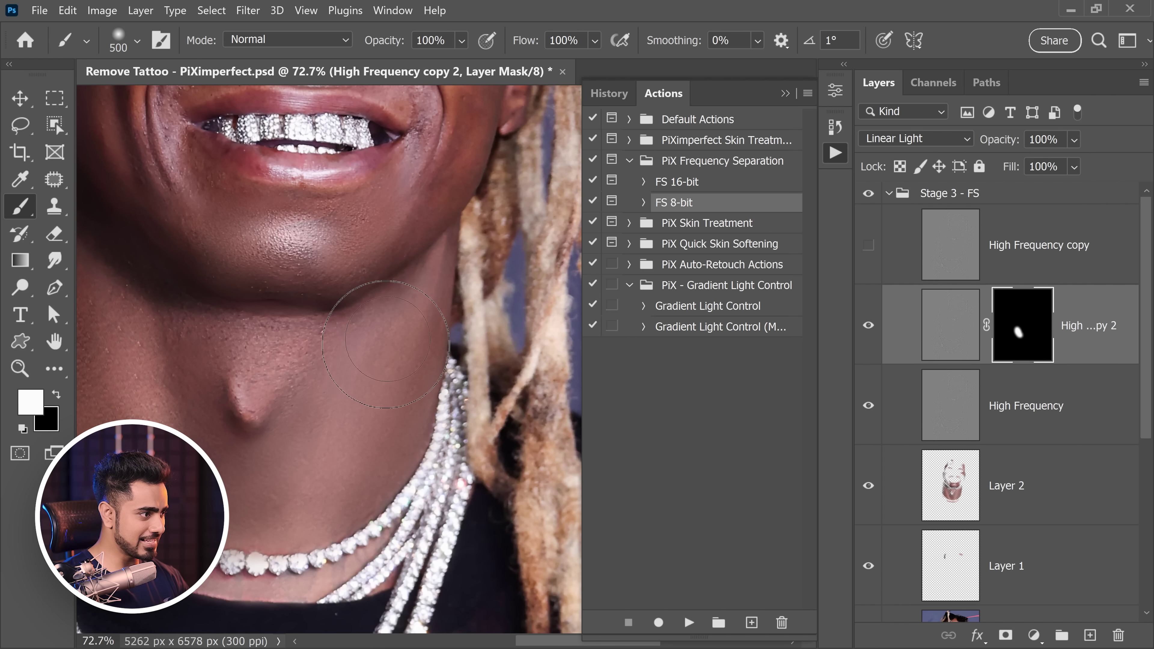
mouse_move(362, 442)
mouse_down()
mouse_move(423, 308)
mouse_move(397, 338)
mouse_up()
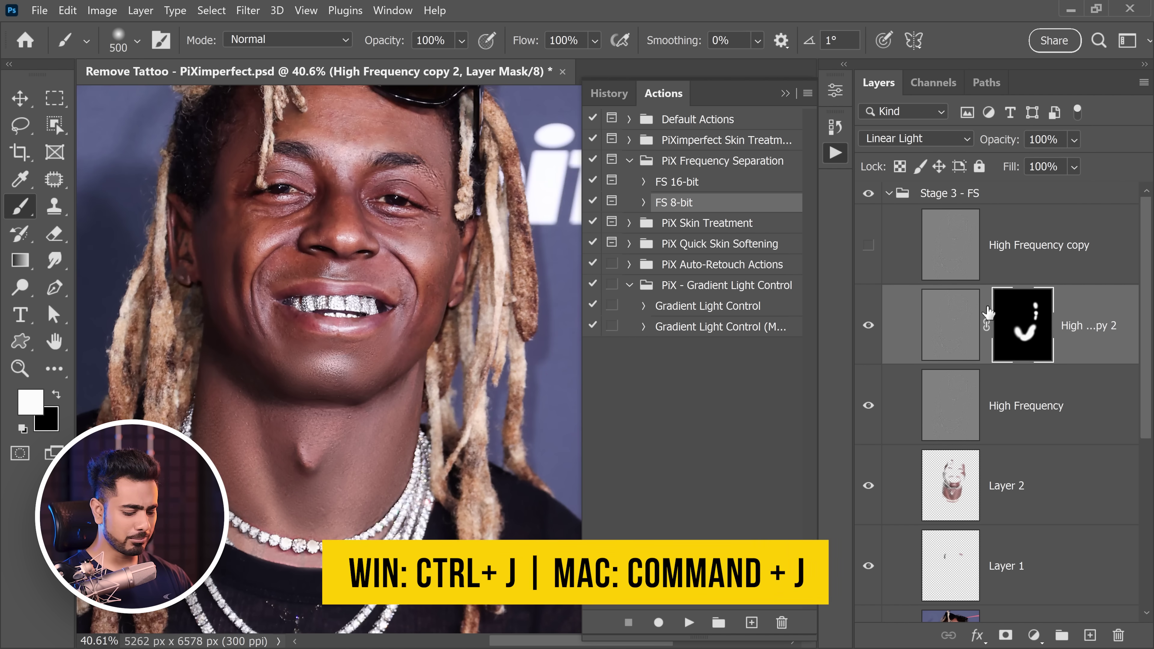
Duplicate the High Frequency copy 2 layer and fill the new copy's mask with black.
key(ctrl+j)
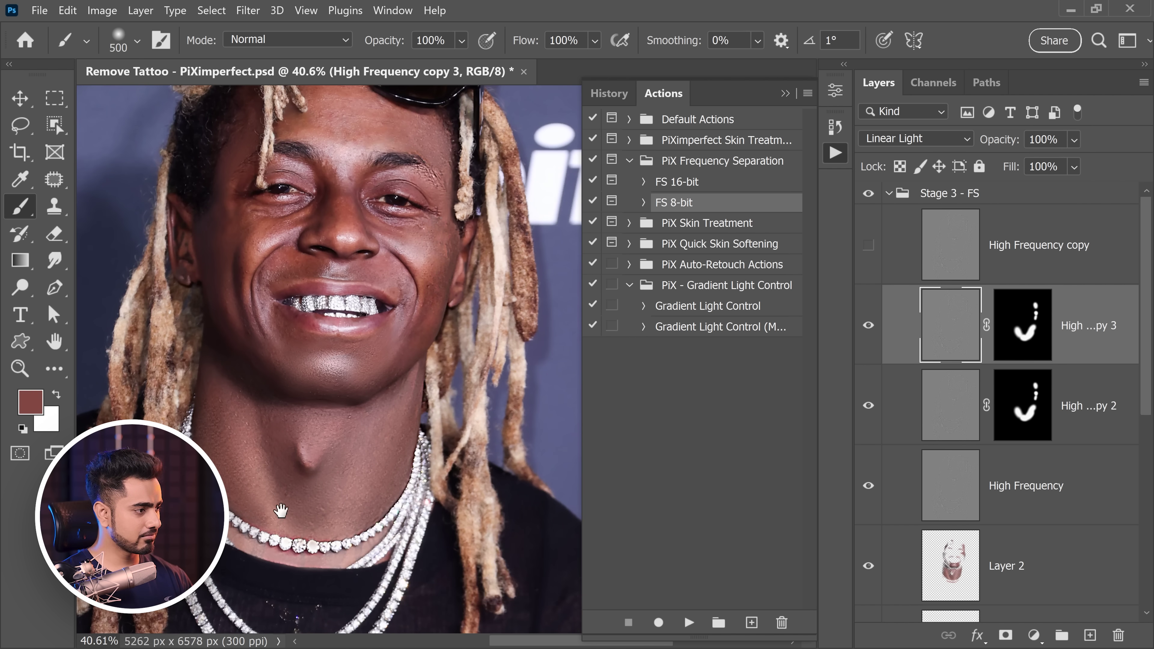
scroll(297, 508, up, 3)
scroll(247, 421, down, 2)
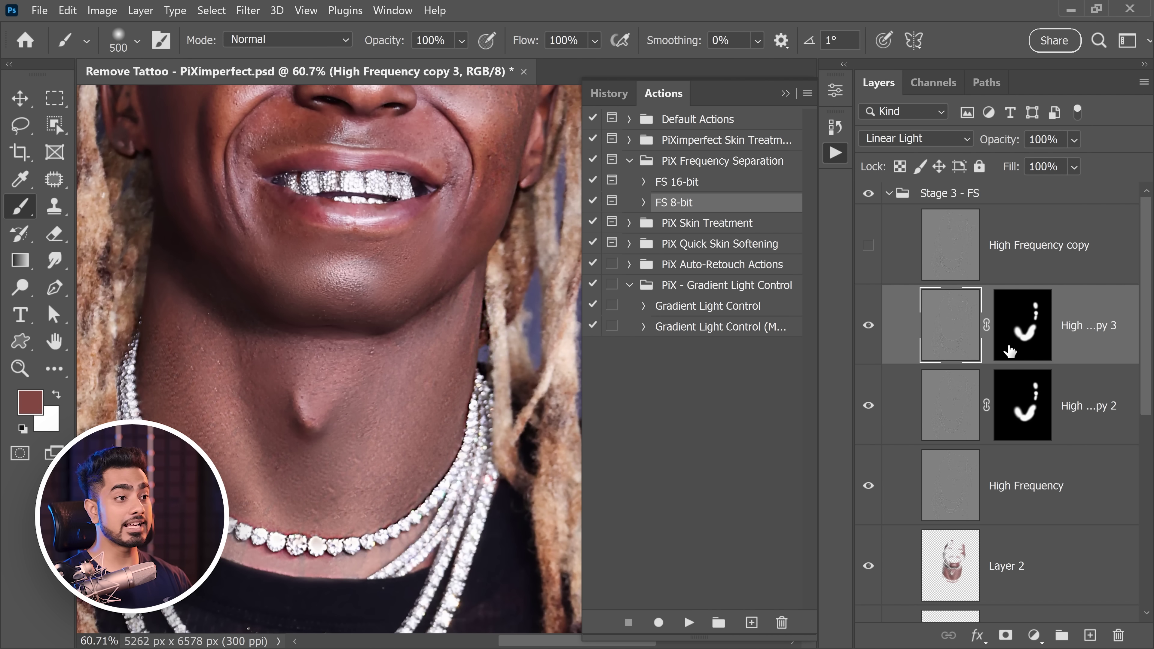
click(1022, 350)
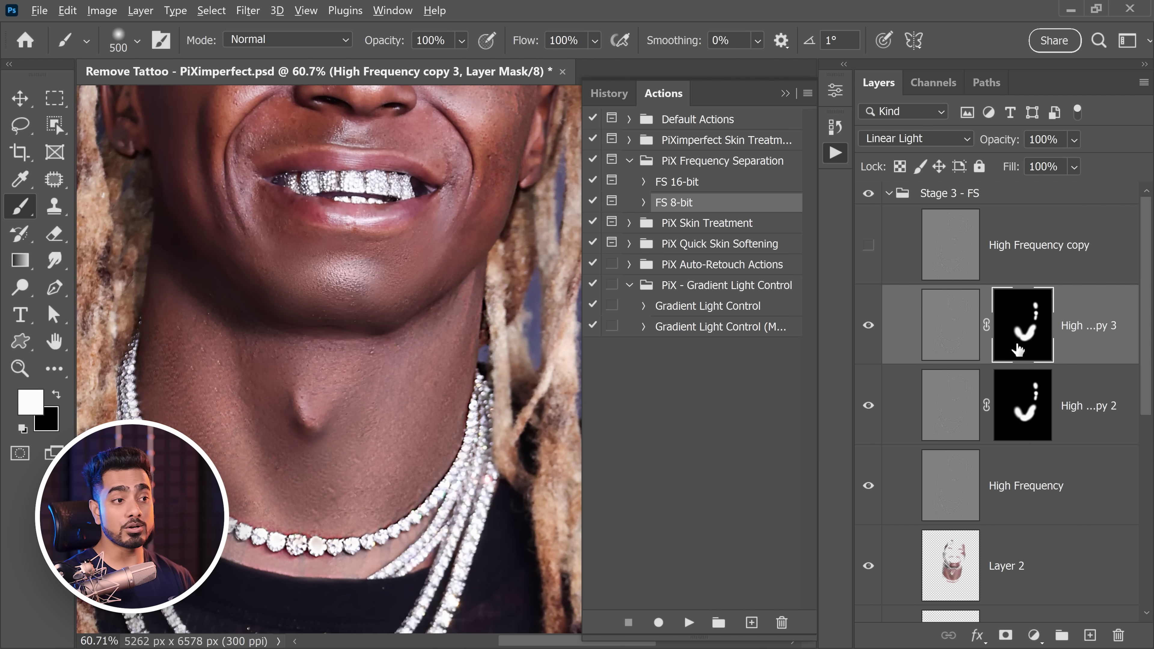
key(x)
key(alt+BackSpace)
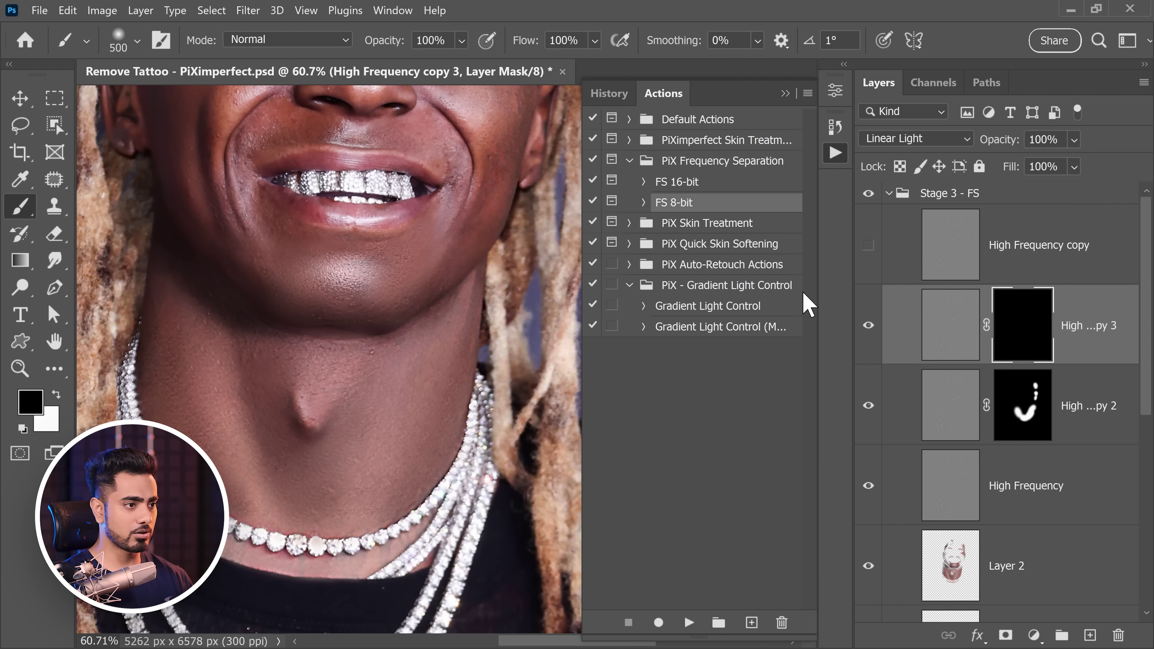
Paint white on the High Frequency copy 3 mask at brush size 500 to add texture on both sides of the lower neck.
key(bracketleft)
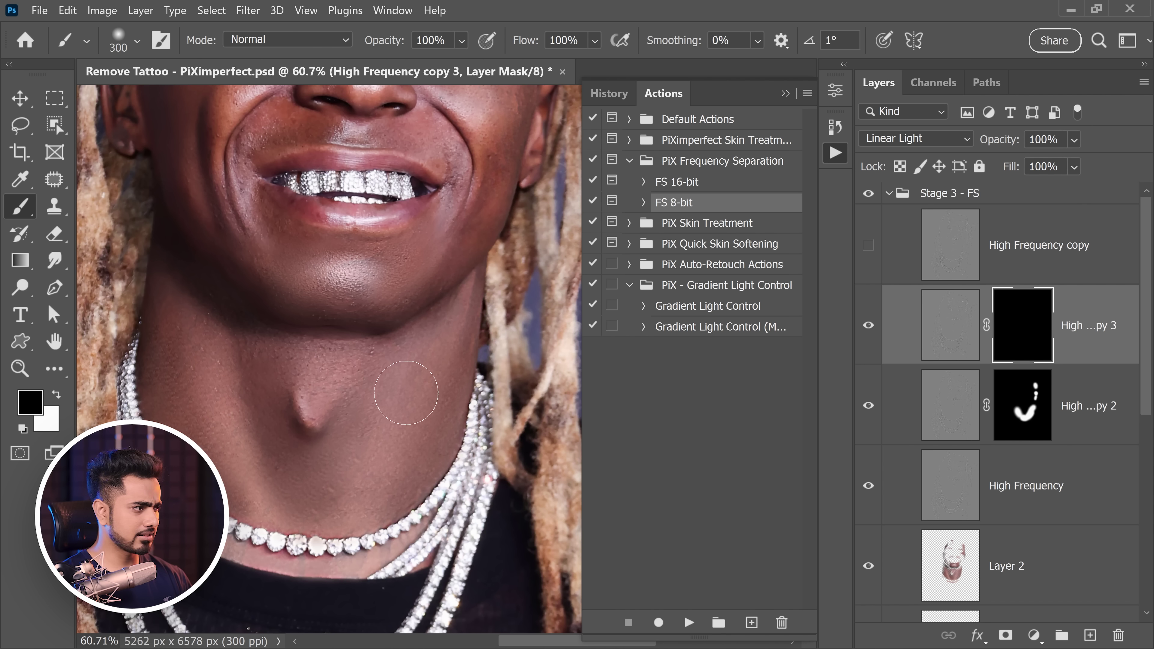
key(x)
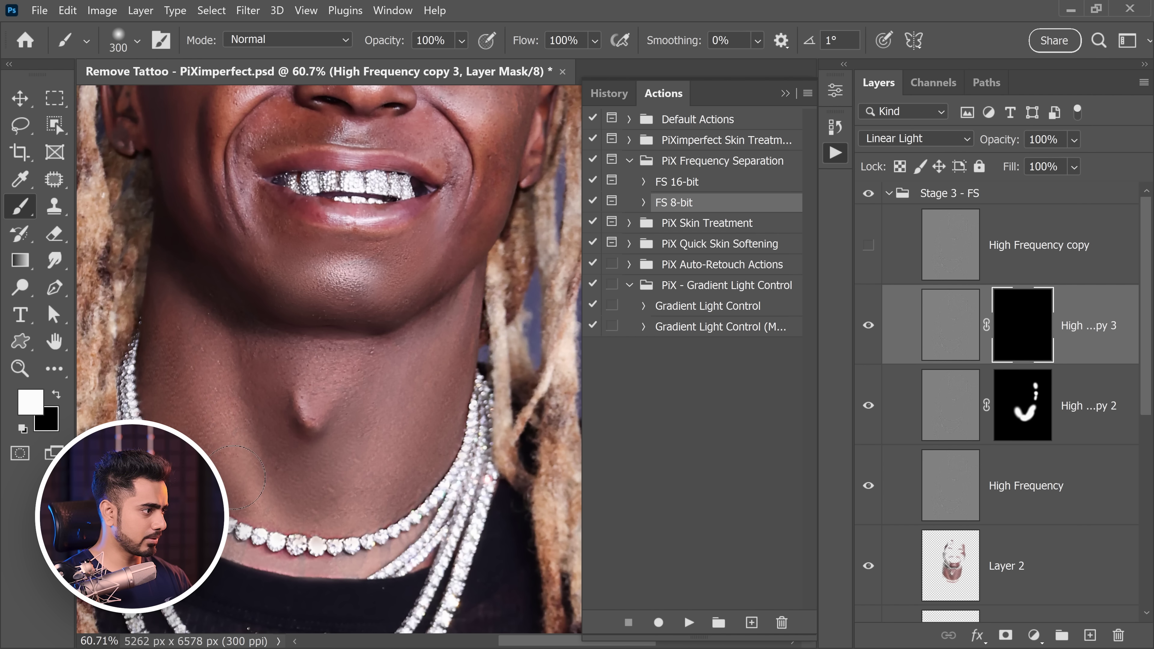
key(bracketright)
key(bracketright)
click(239, 480)
click(396, 491)
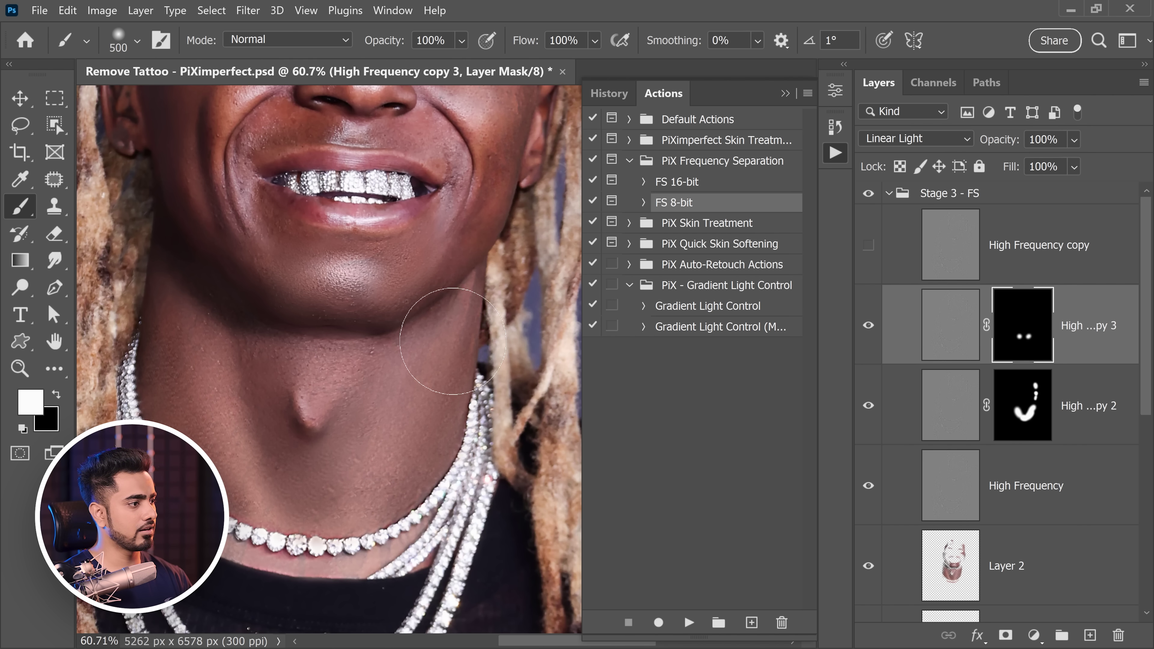
scroll(446, 369, down, 5)
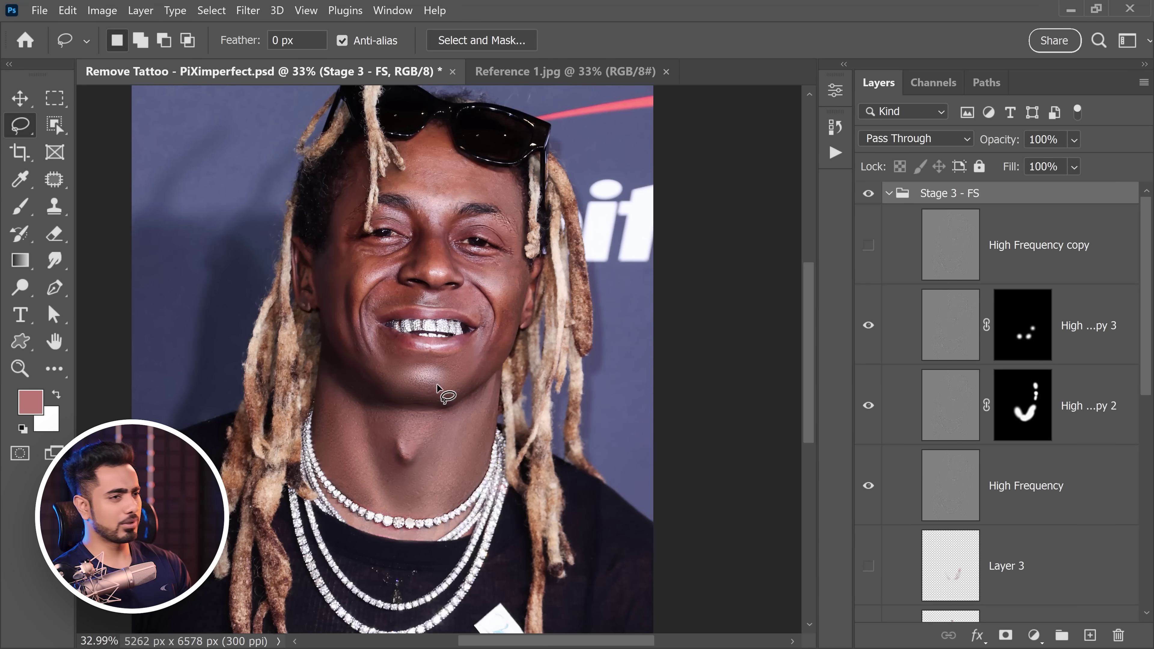
Switch to Reference 1.jpg and outline the man's neck with the Lasso, from the beard's lower edge to the shirt.
click(544, 77)
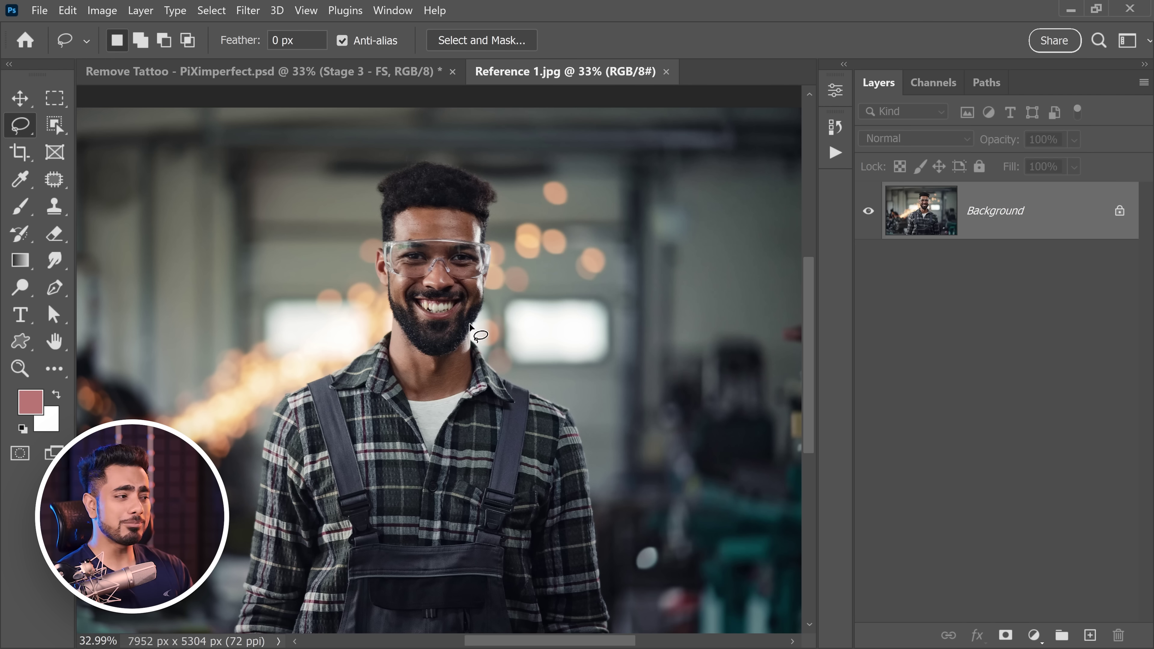
scroll(470, 324, up, 5)
drag(460, 340, 468, 364)
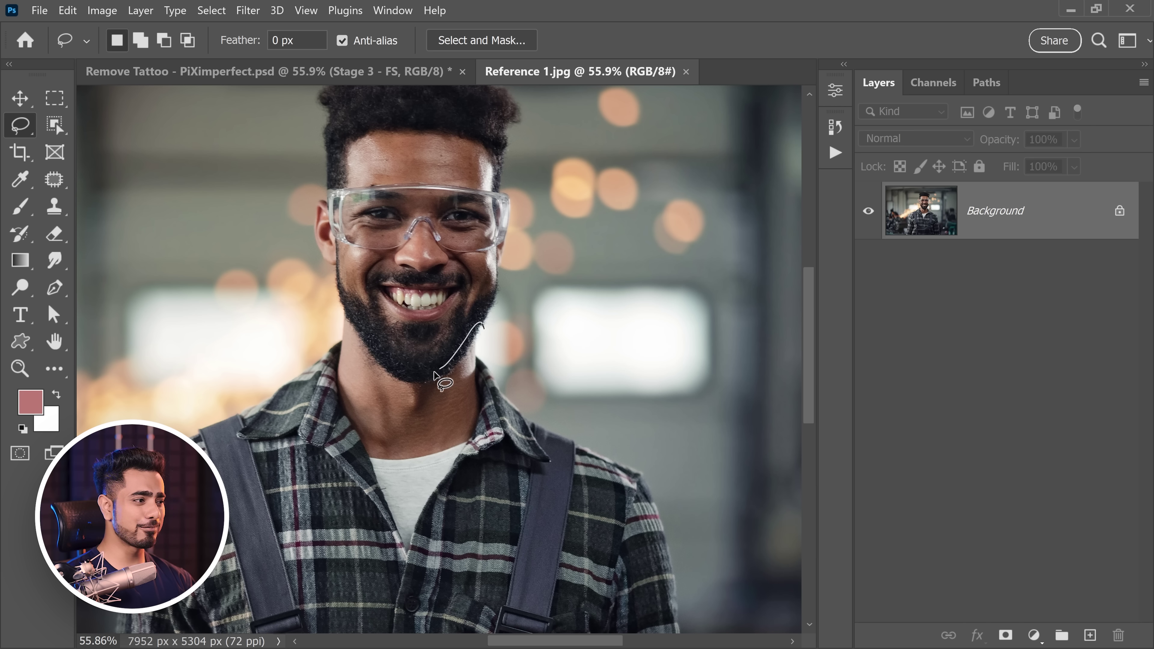
drag(434, 373, 398, 365)
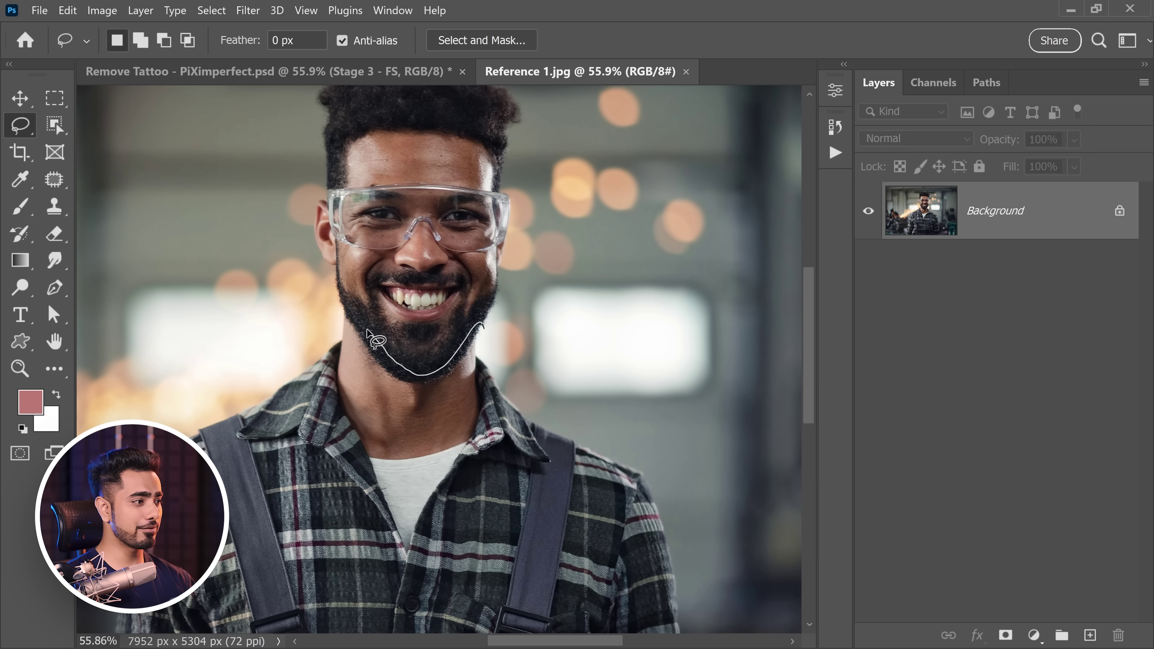
drag(330, 401, 349, 461)
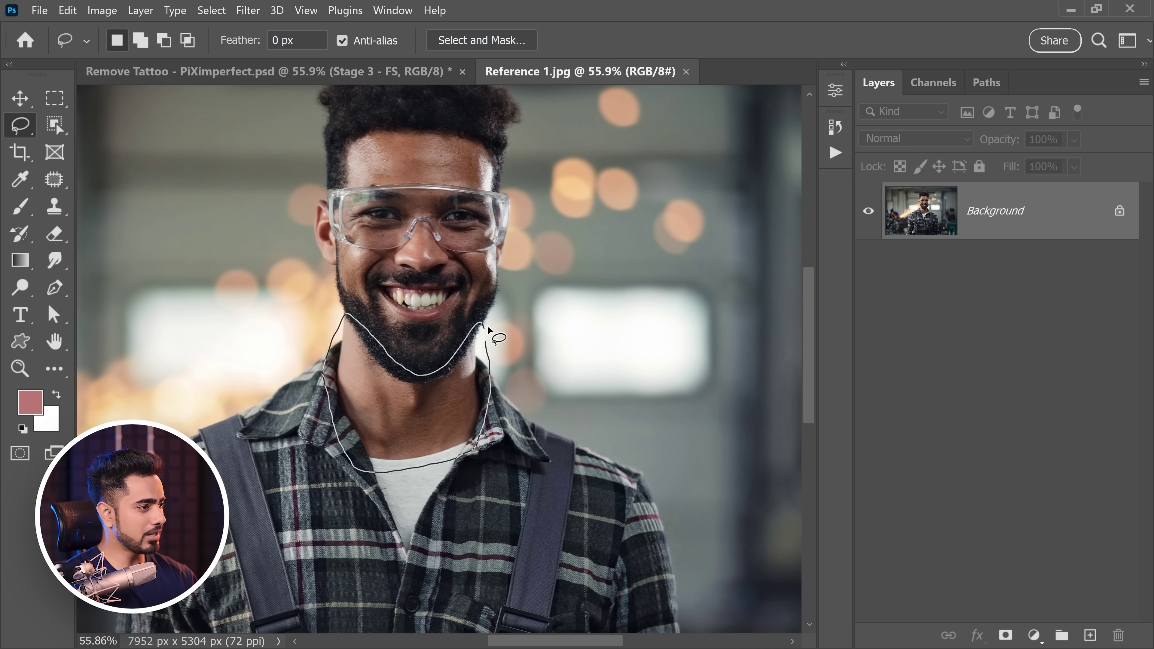
drag(489, 328, 485, 325)
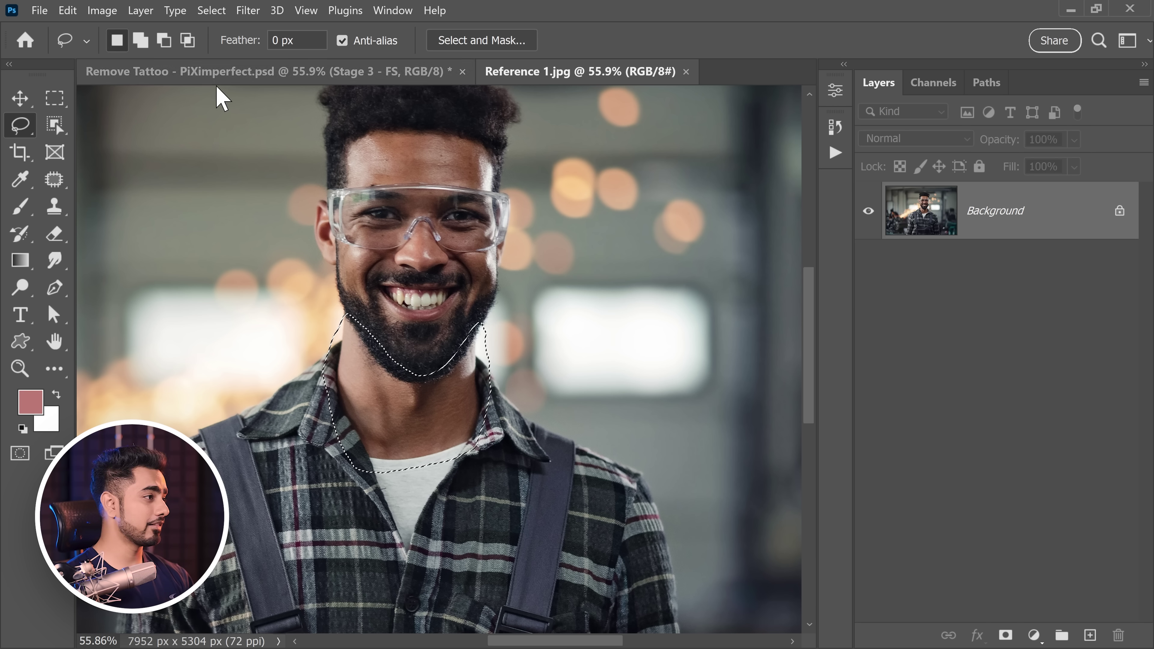
Copy the selected neck area into Remove Tattoo - PiXimperfect.psd as the topmost layer of the Stage 3 group, and return to Reference 1.jpg.
click(229, 78)
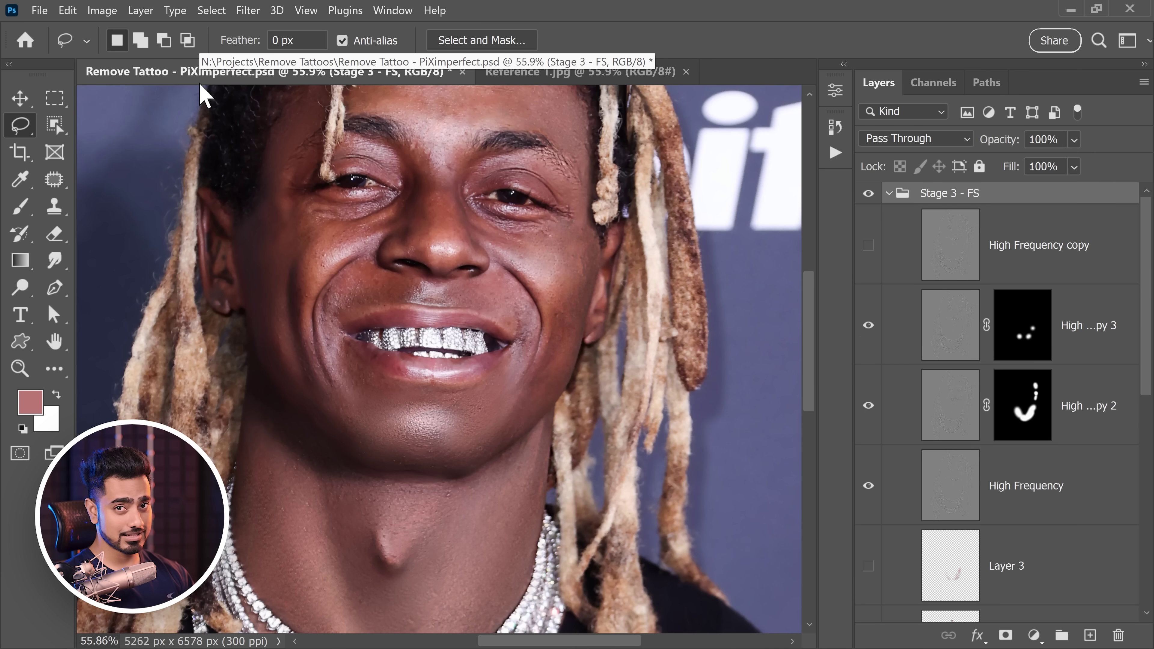
key(ctrl+v)
scroll(405, 250, down, 2)
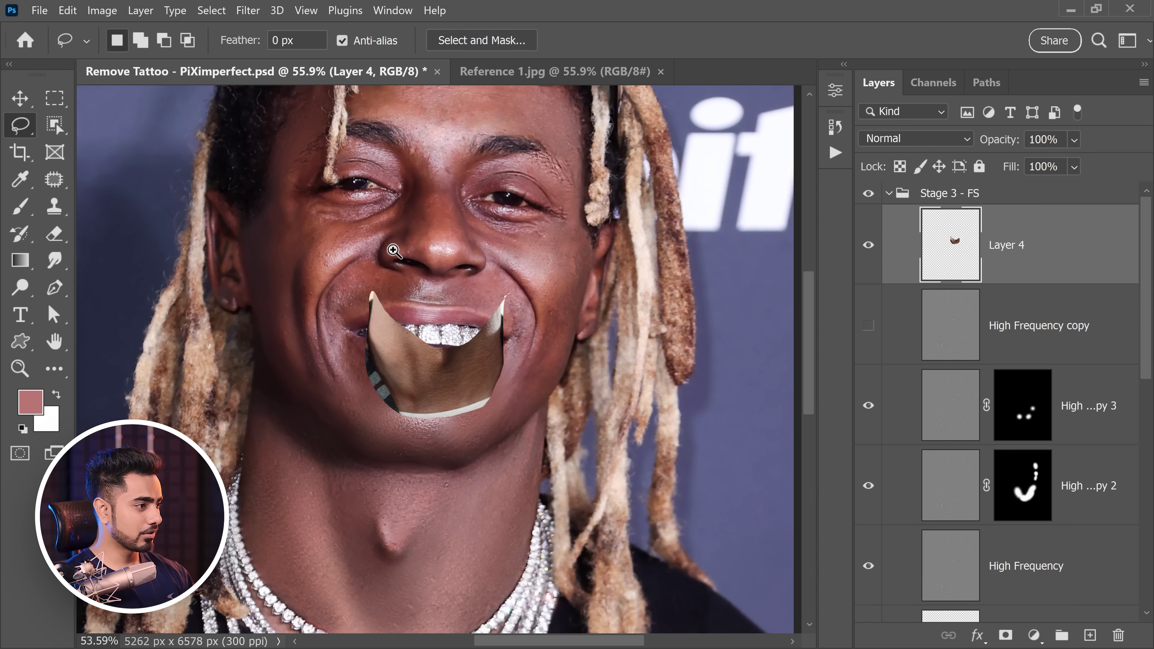
drag(410, 255, 408, 256)
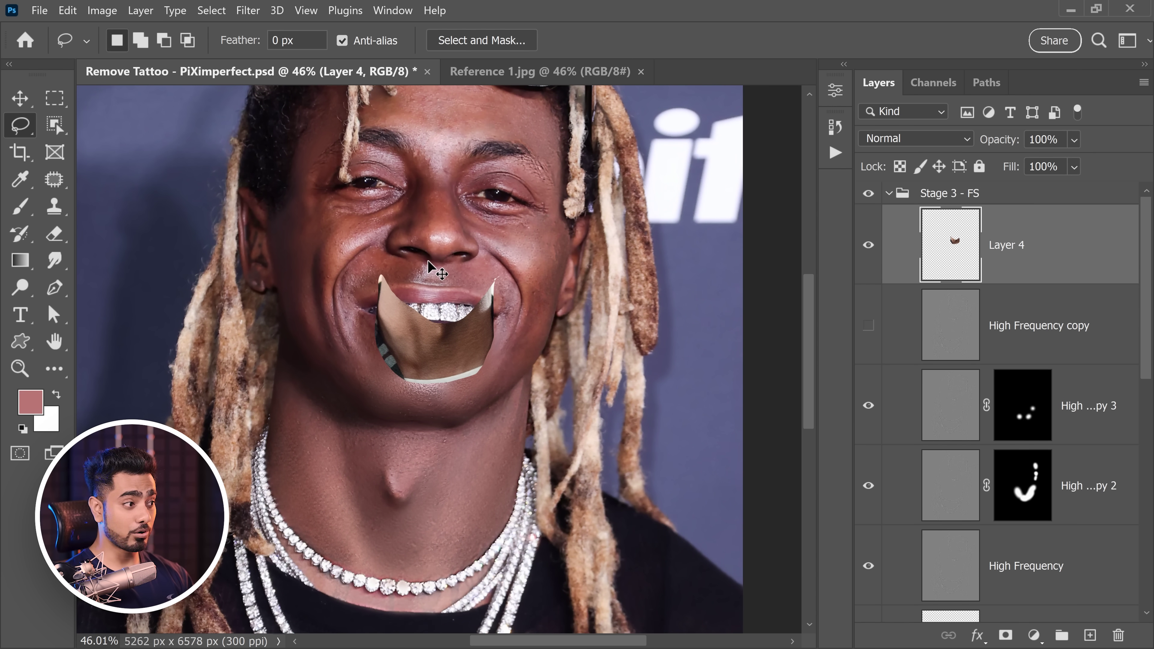
click(534, 75)
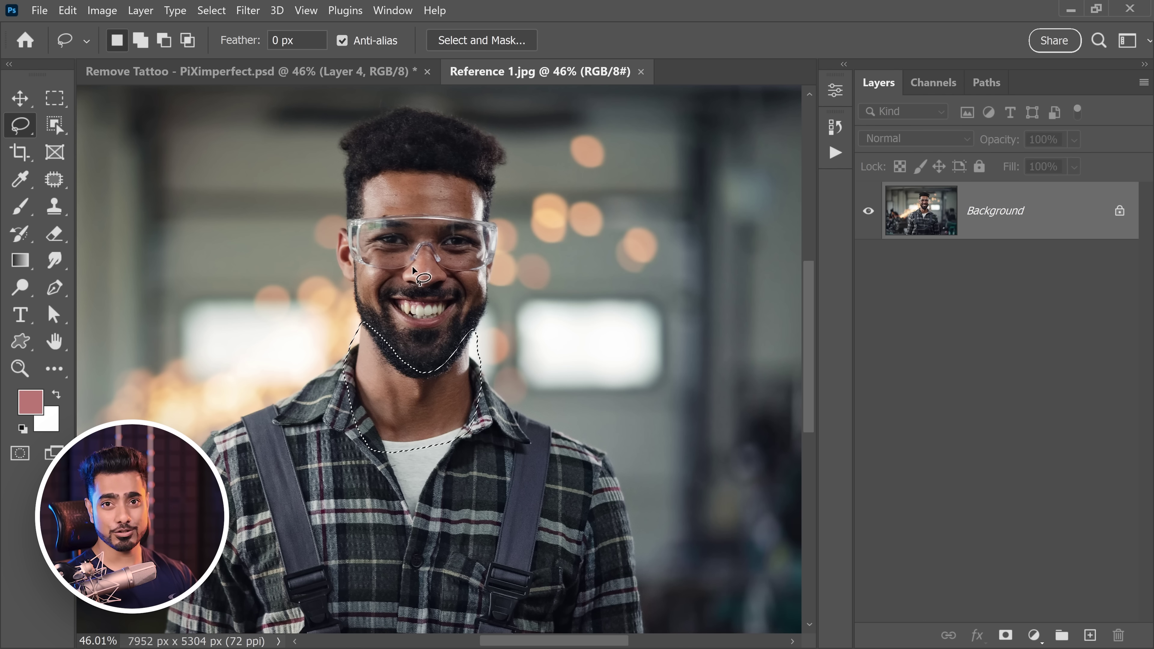
Switch to Remove Tattoo - PiXimperfect.psd and move the pasted neck layer out of and above the Stage 3 - FS group.
click(305, 73)
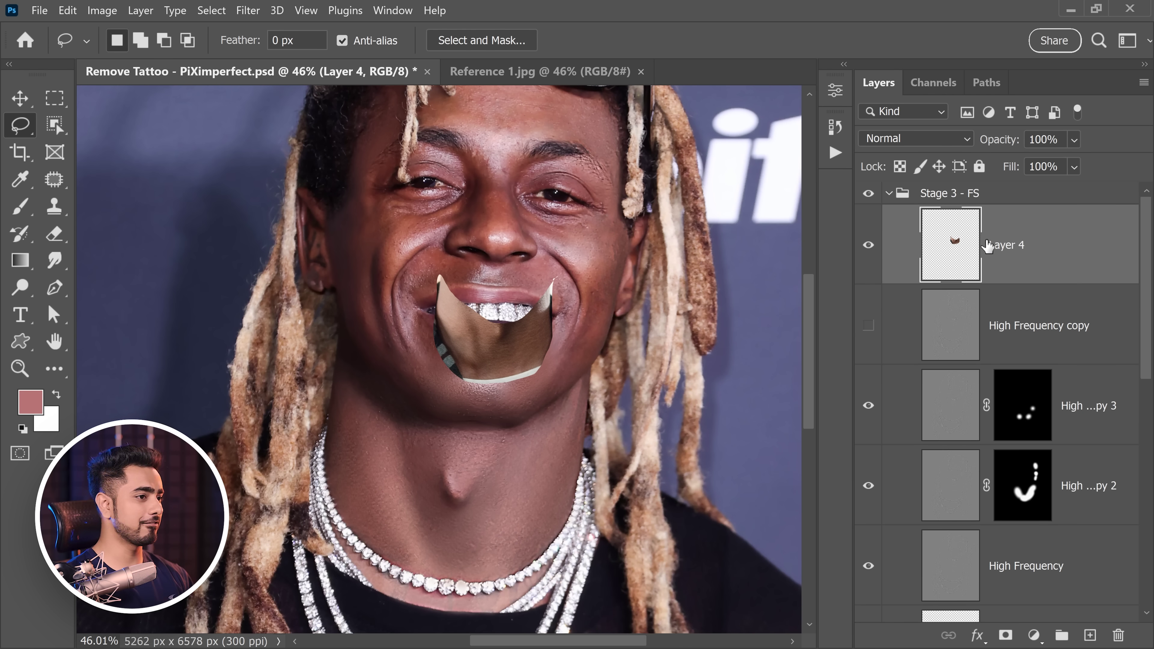
drag(988, 245, 1014, 183)
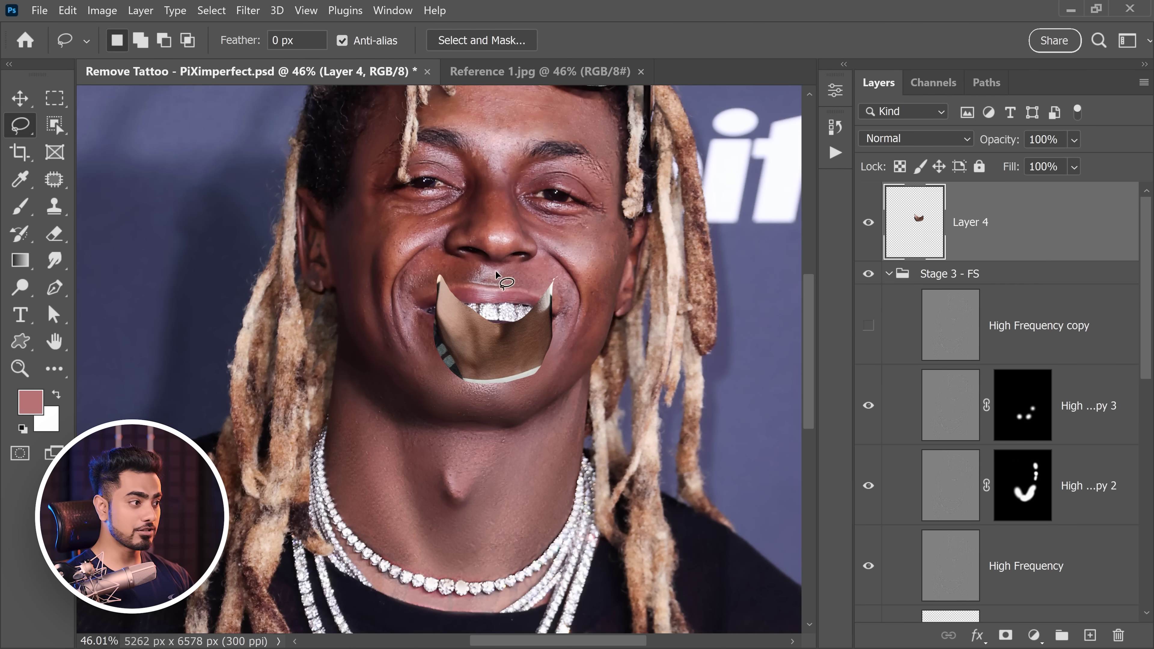
Flip the pasted neck piece horizontally, place it over the man's neck and scale it up to cover the neck from jaw to necklace.
scroll(497, 274, down, 1)
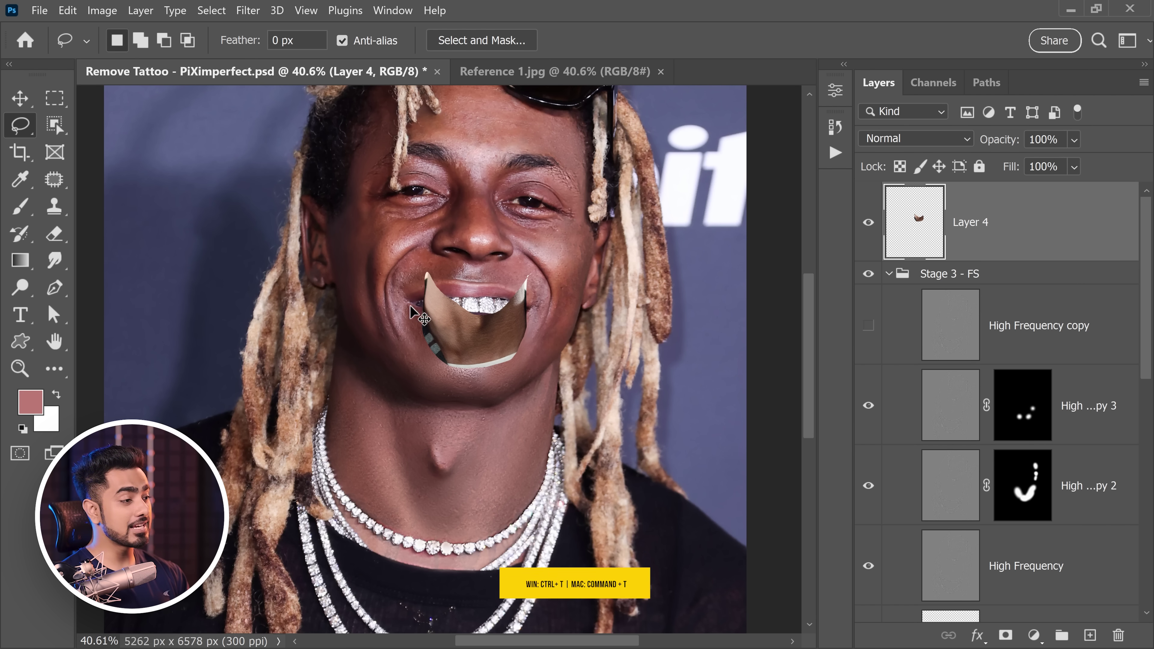
key(ctrl+t)
right_click(483, 304)
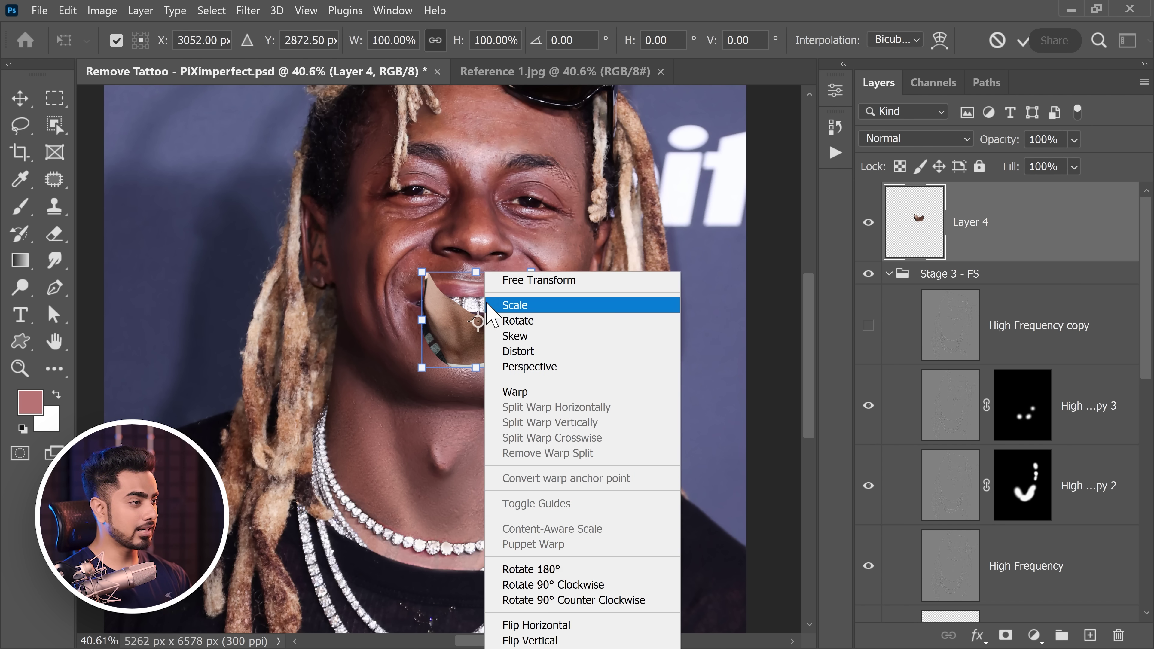
click(546, 626)
drag(513, 337, 496, 448)
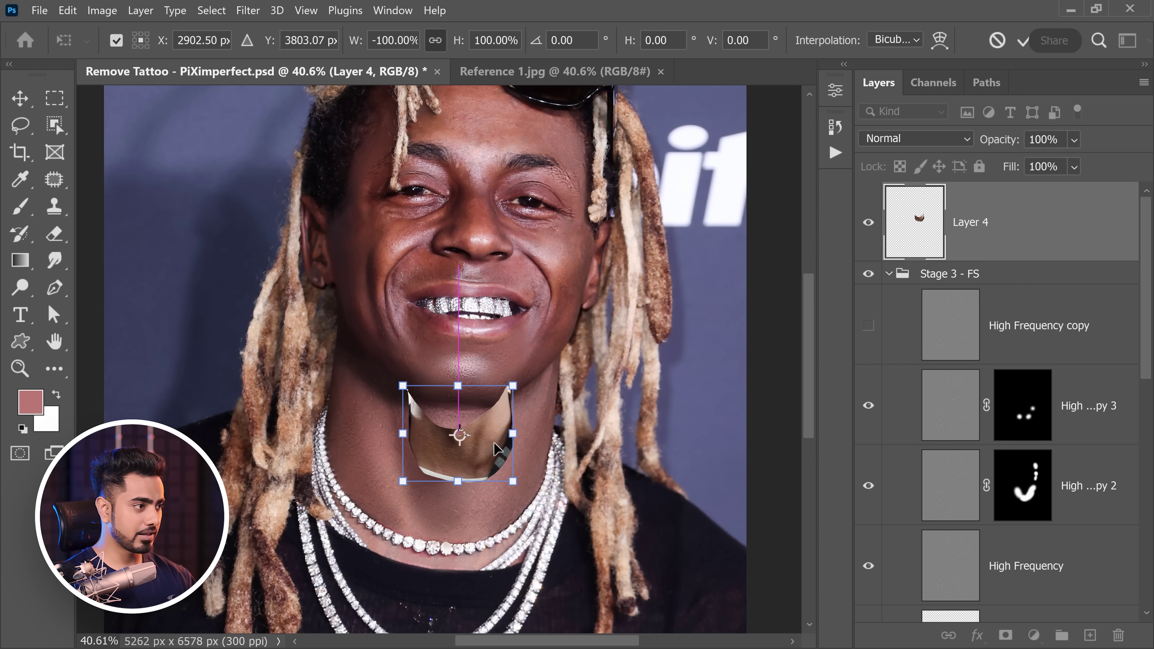
drag(509, 388, 605, 270)
drag(402, 482, 284, 529)
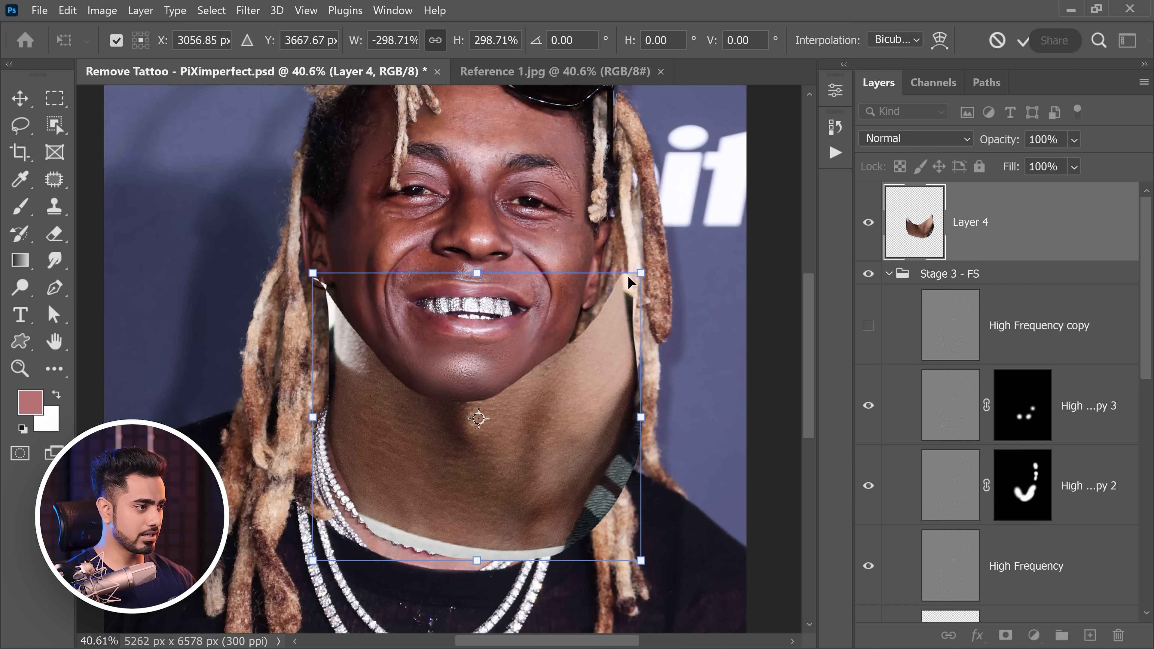
drag(641, 272, 582, 326)
Warp the neck piece so its upper edge follows the jawline and its sides and lower edge fit the man's neck.
right_click(529, 370)
click(557, 392)
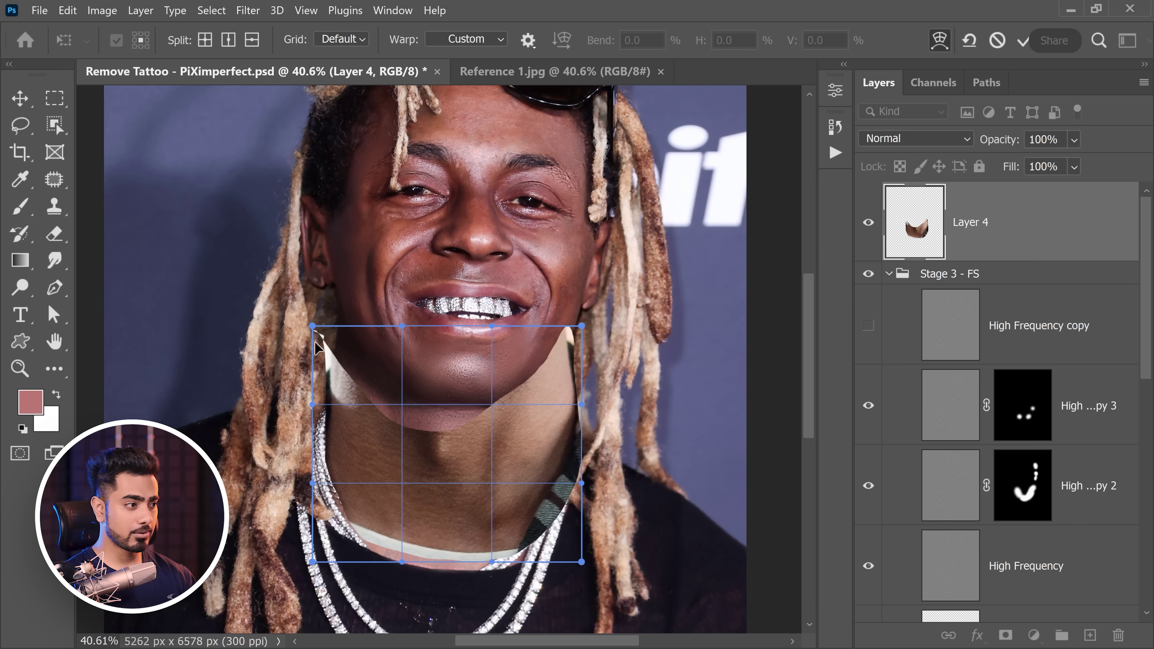
drag(313, 326, 331, 302)
drag(451, 403, 455, 384)
drag(581, 326, 577, 330)
drag(582, 483, 560, 492)
drag(322, 494, 298, 490)
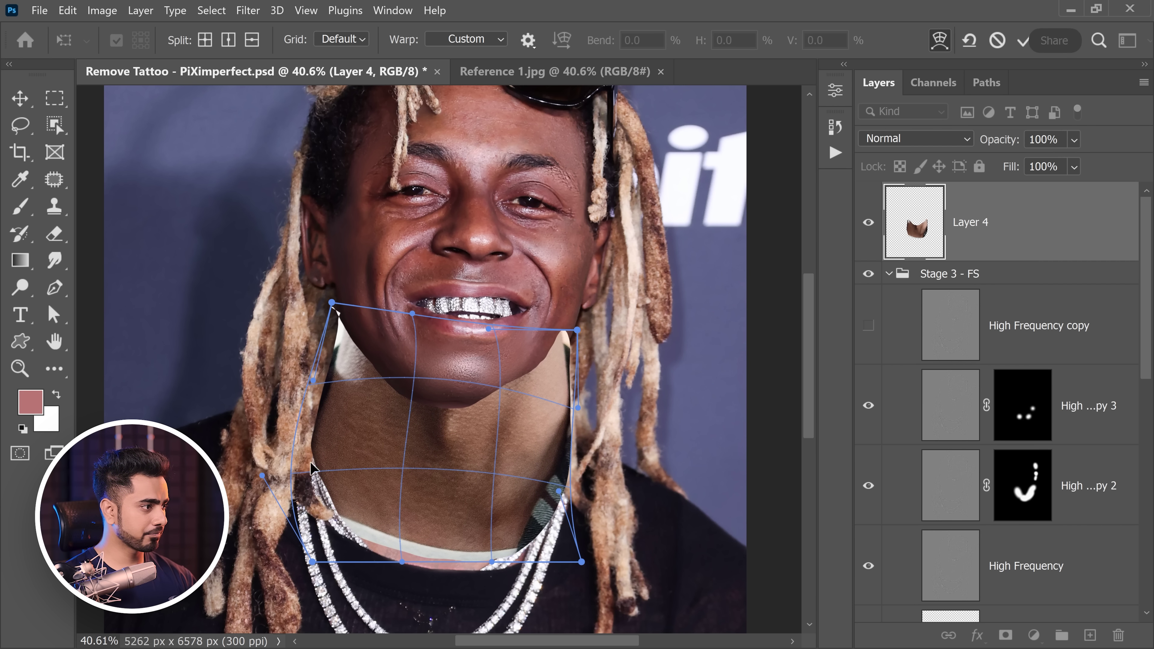
drag(449, 559, 449, 585)
drag(444, 430, 440, 416)
drag(397, 578, 395, 575)
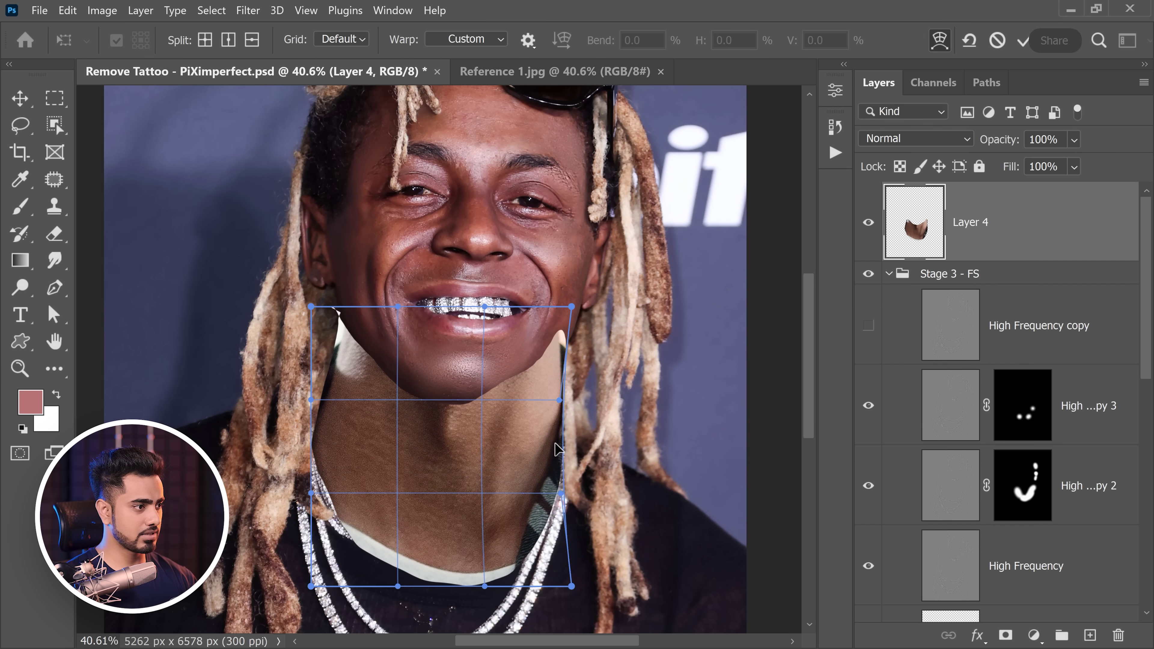
mouse_move(559, 443)
mouse_down()
mouse_move(535, 441)
mouse_move(547, 443)
mouse_up()
drag(316, 415, 324, 412)
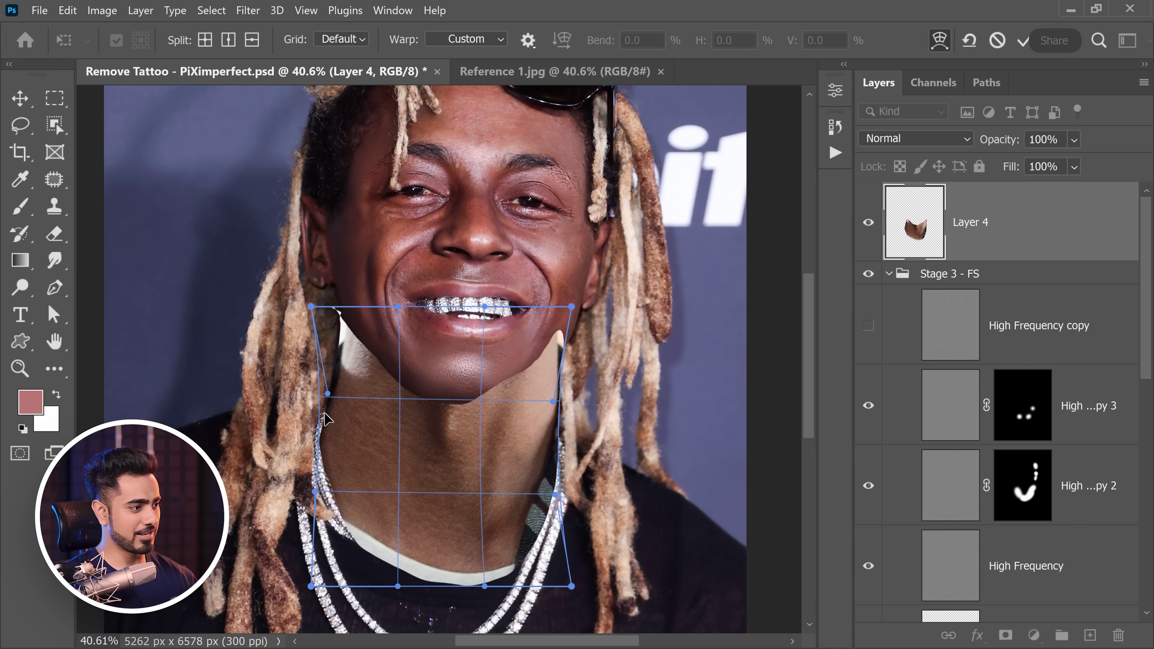
key(Return)
Desaturate the neck piece and convert its layer for smart filters.
key(l)
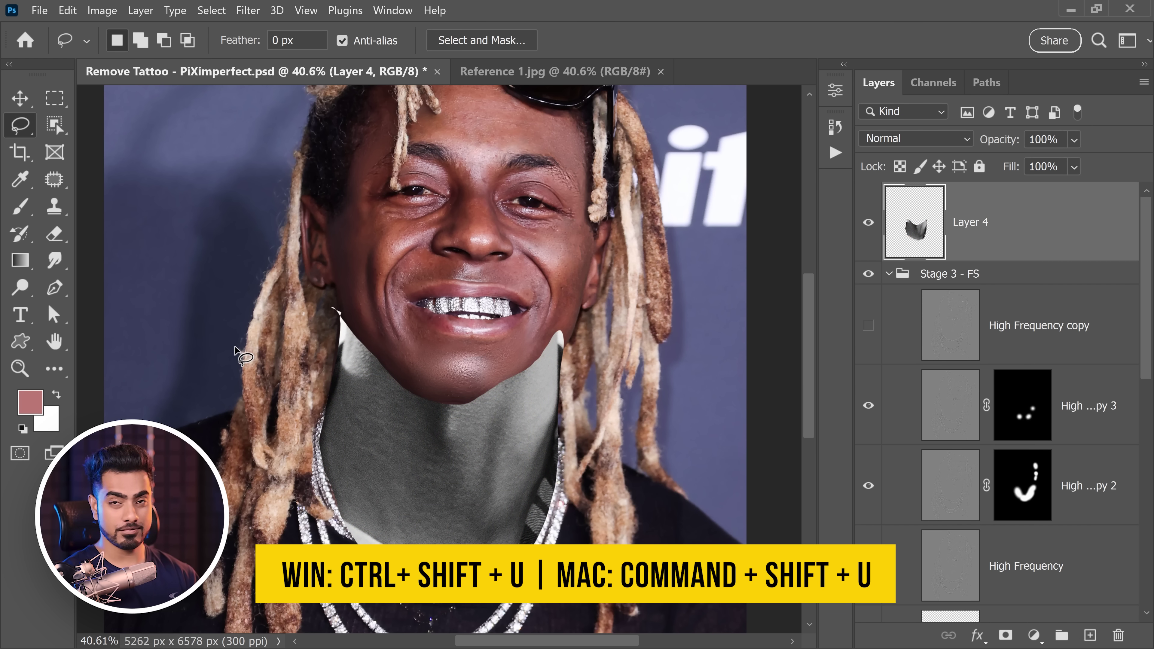
click(248, 9)
click(273, 46)
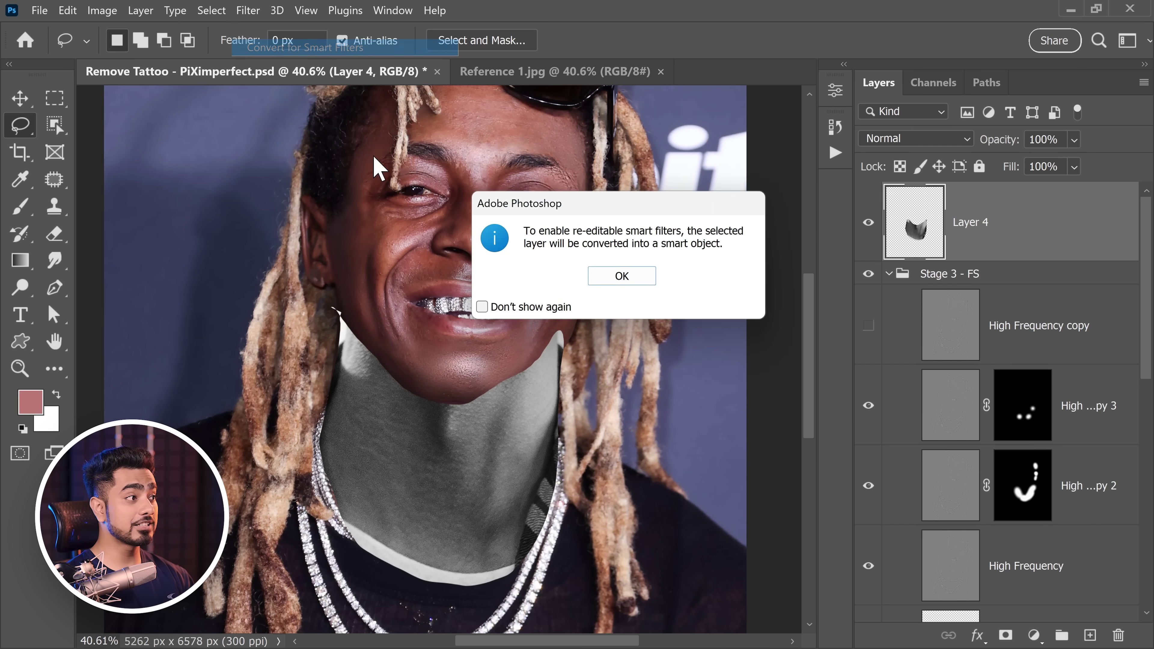
click(623, 277)
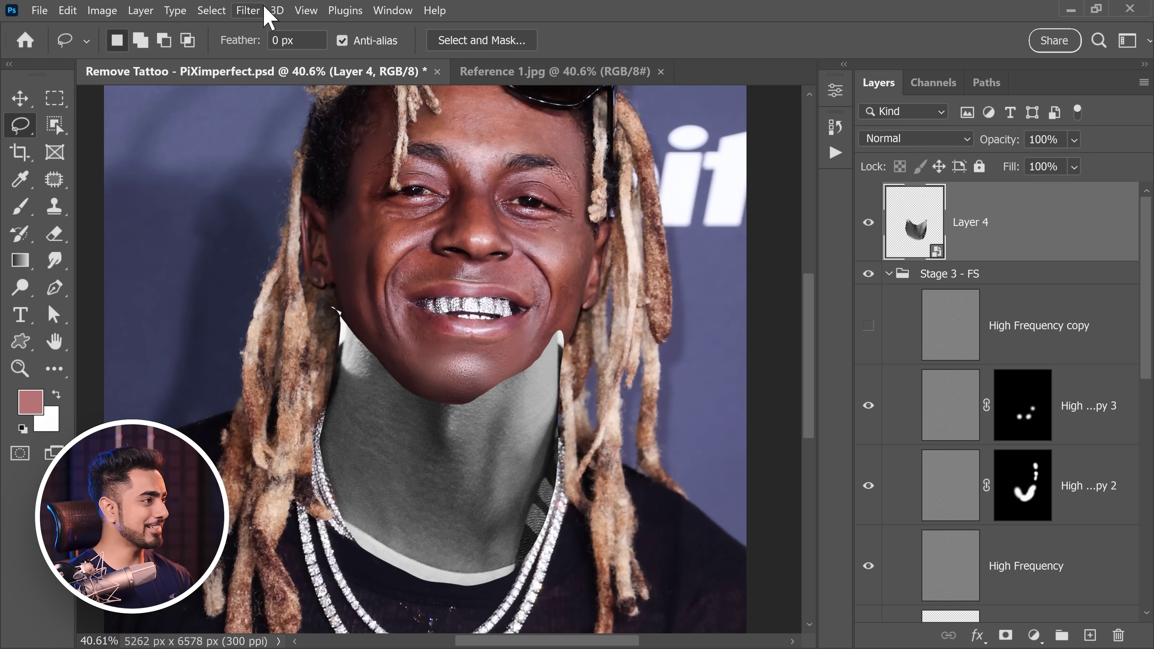
Apply a High Pass filter with a radius of 55 pixels to the neck texture layer.
click(248, 10)
mouse_move(454, 364)
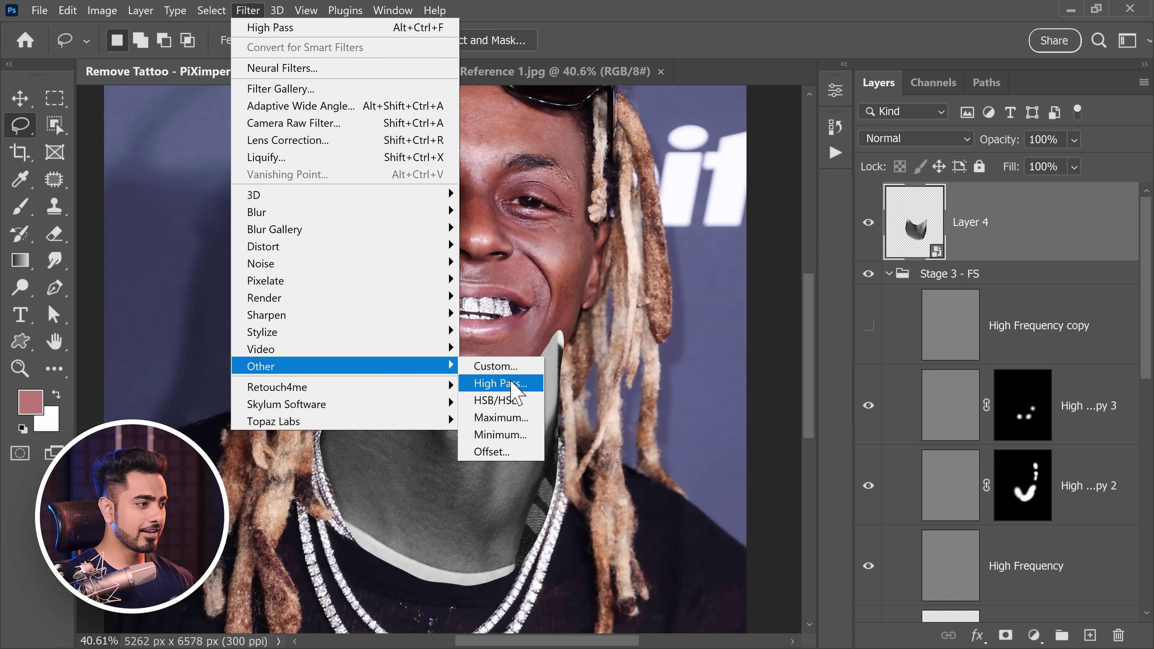
click(491, 384)
text(55)
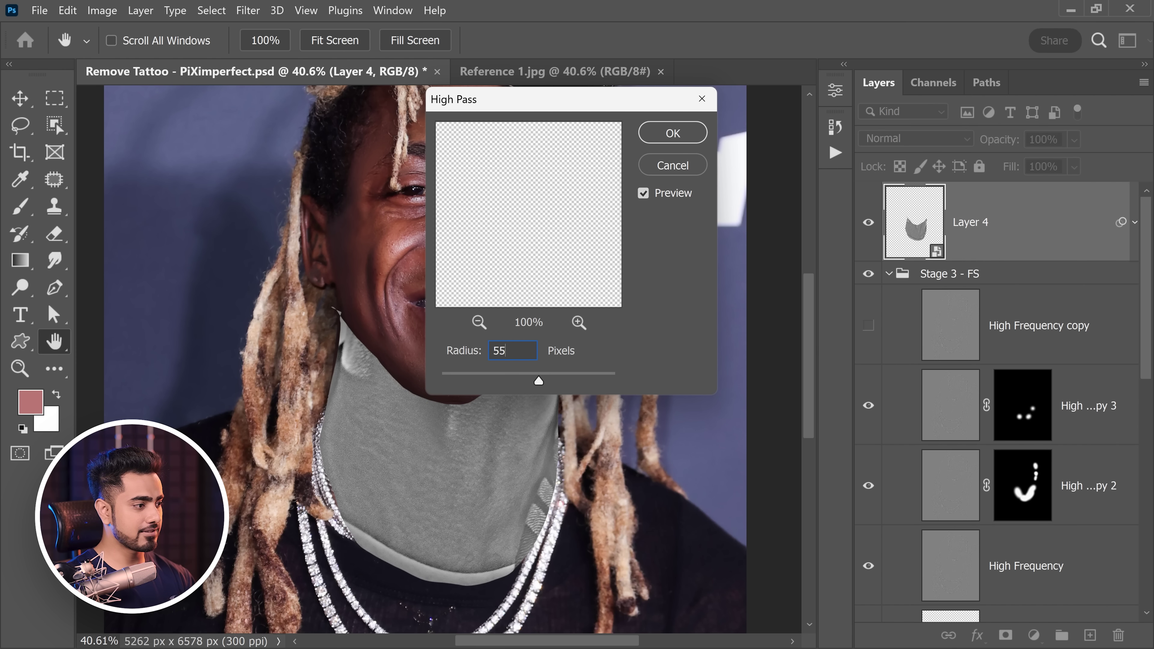
key(Return)
key(l)
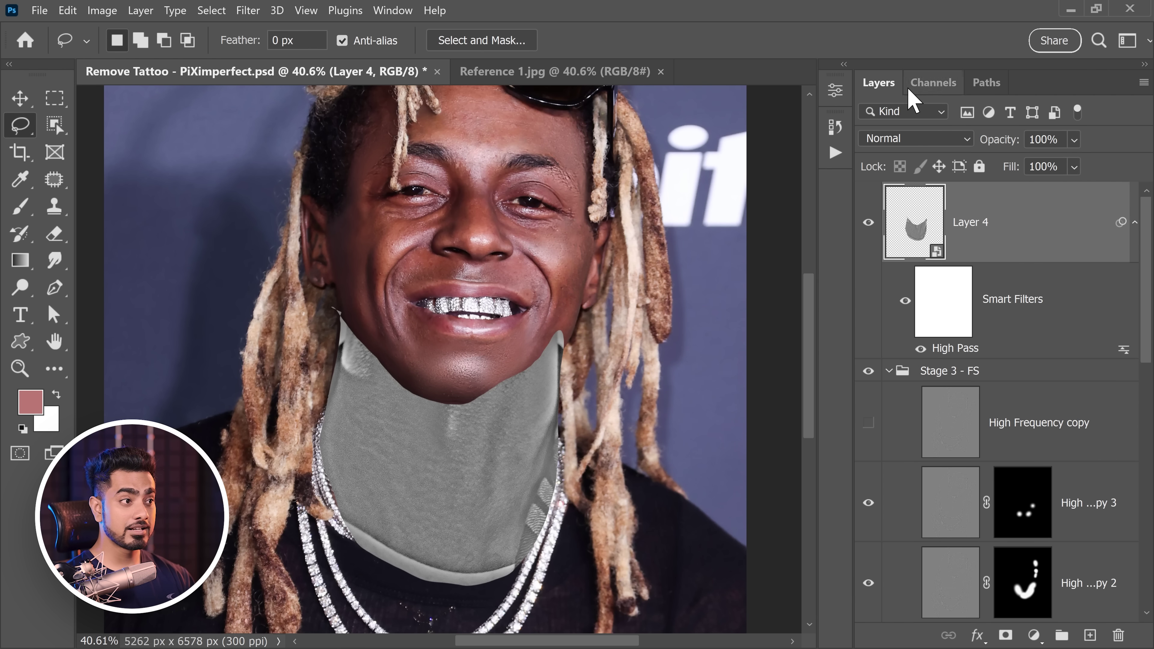
Set the neck texture layer's blend mode to Overlay and compare the neck with the layer hidden and shown.
click(888, 141)
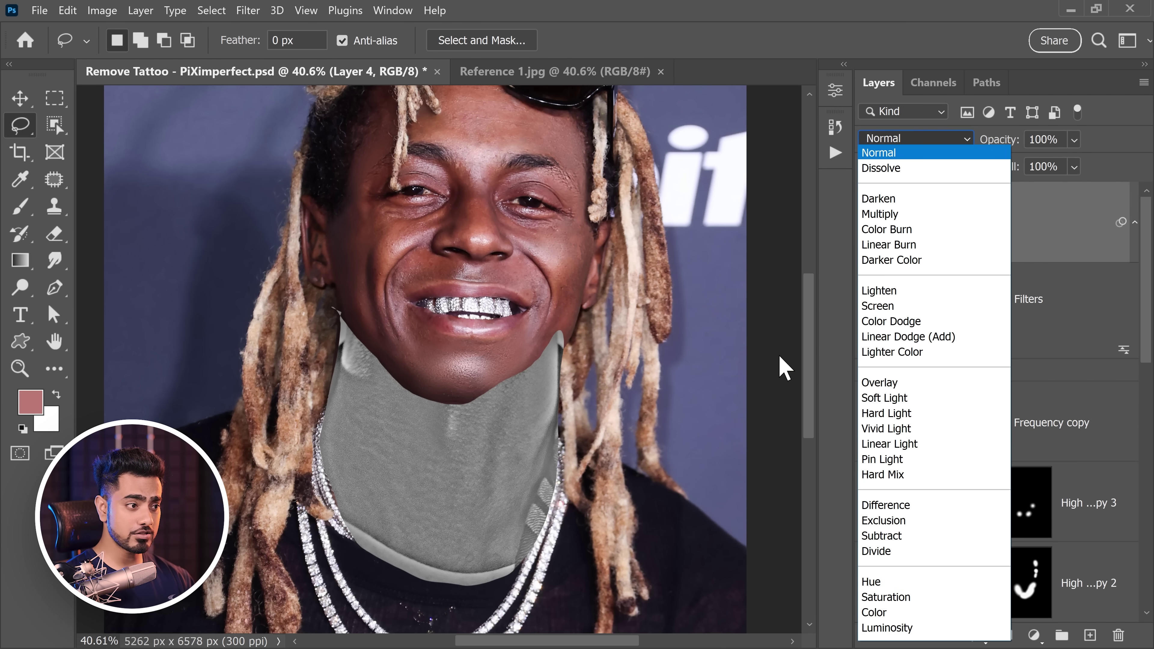
click(879, 383)
scroll(470, 363, down, 2)
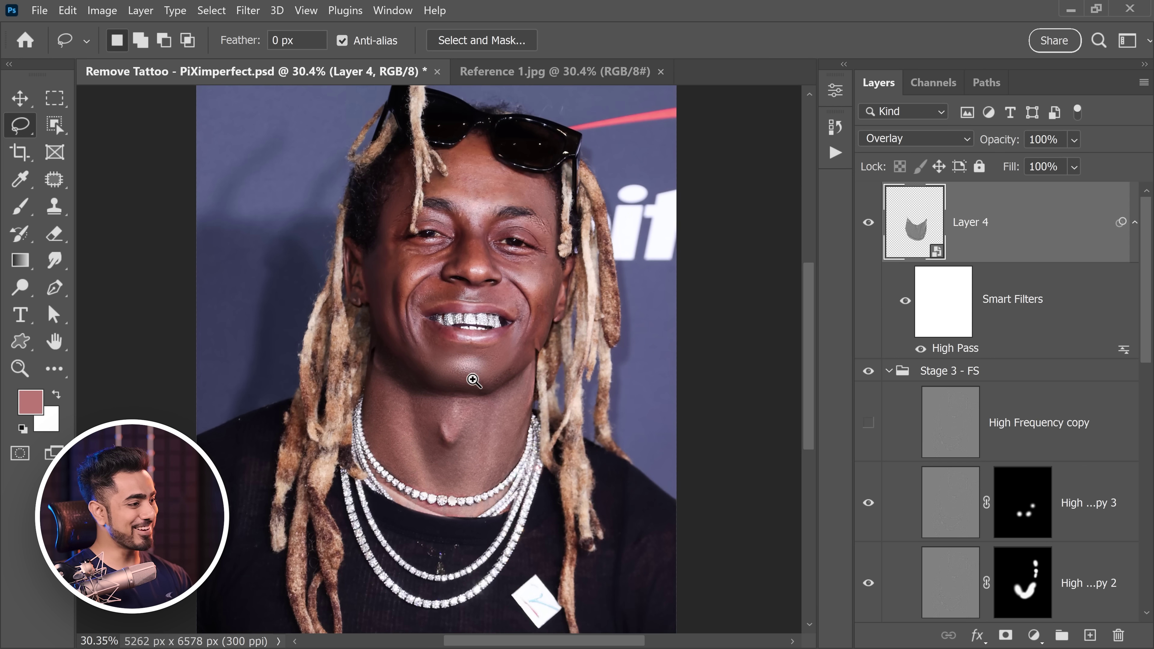
scroll(476, 387, up, 3)
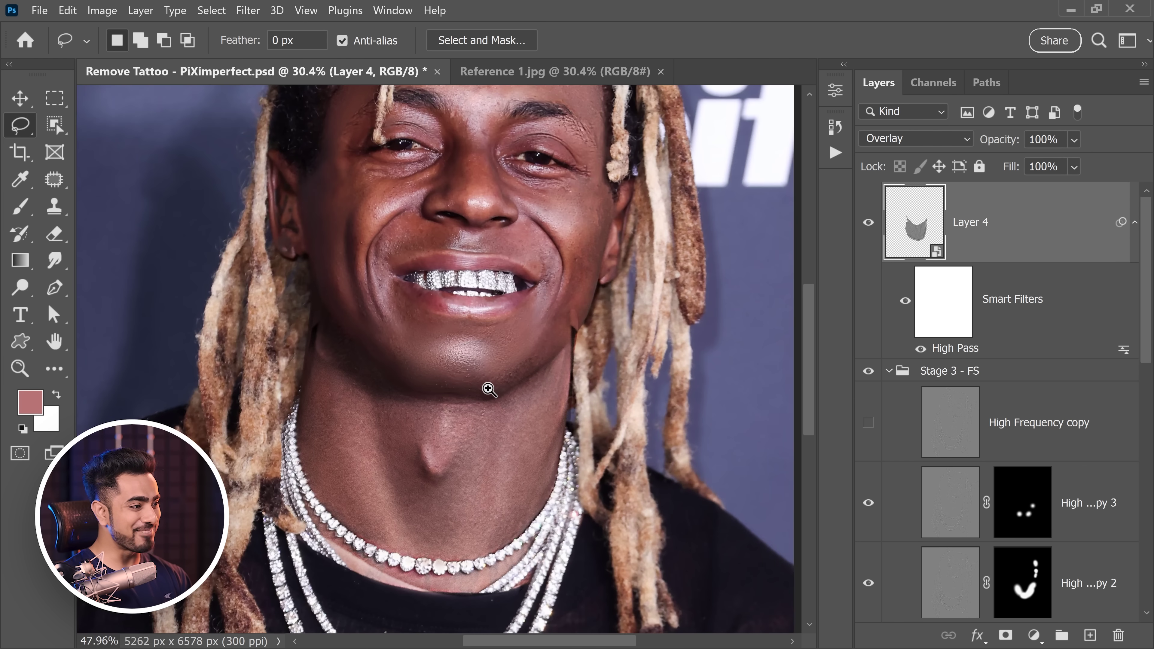
click(868, 224)
click(868, 227)
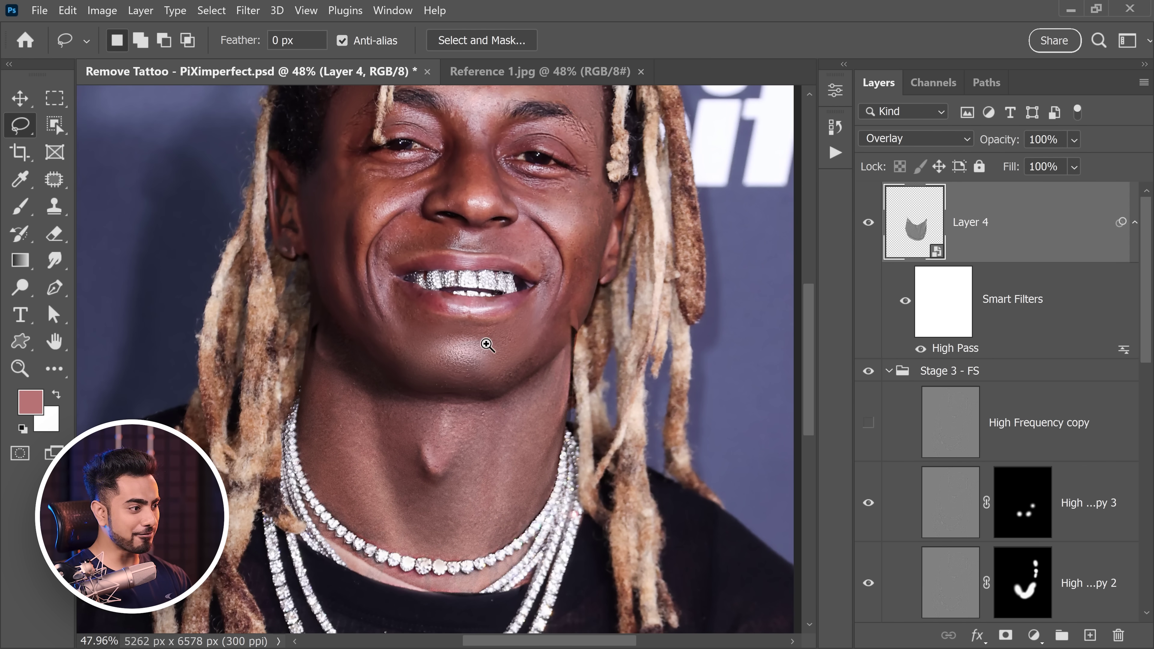
scroll(488, 346, down, 4)
scroll(488, 369, up, 3)
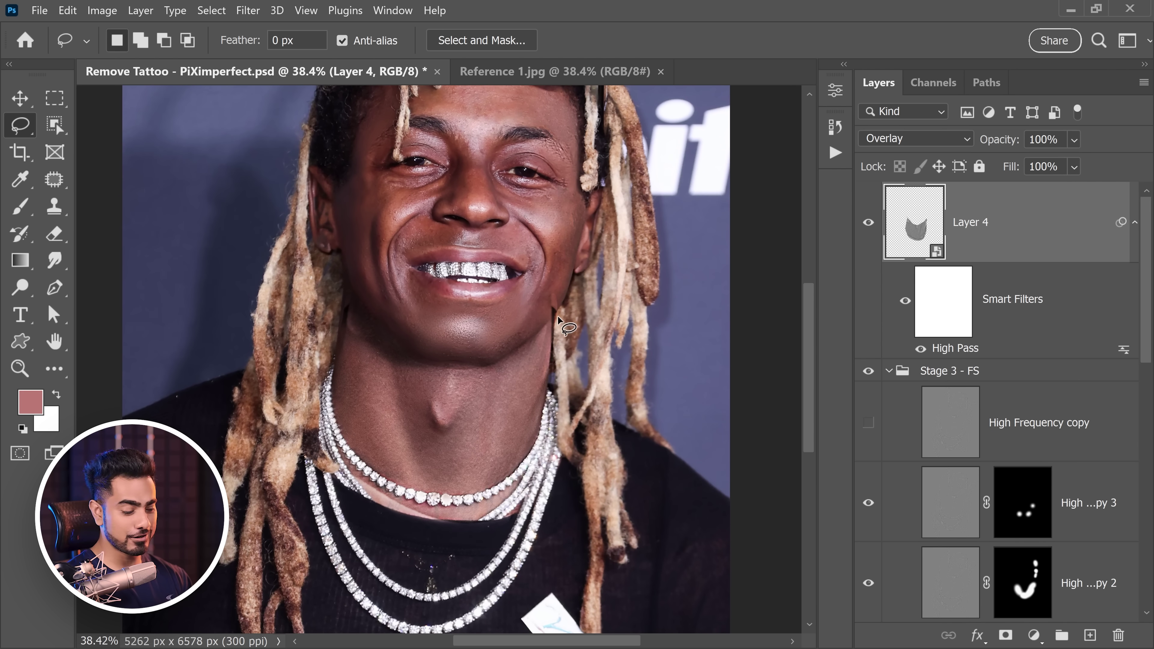
Add a mask to the neck texture layer and paint black with a size 600 brush at 100% flow to hide the patch's outer edges.
click(1006, 636)
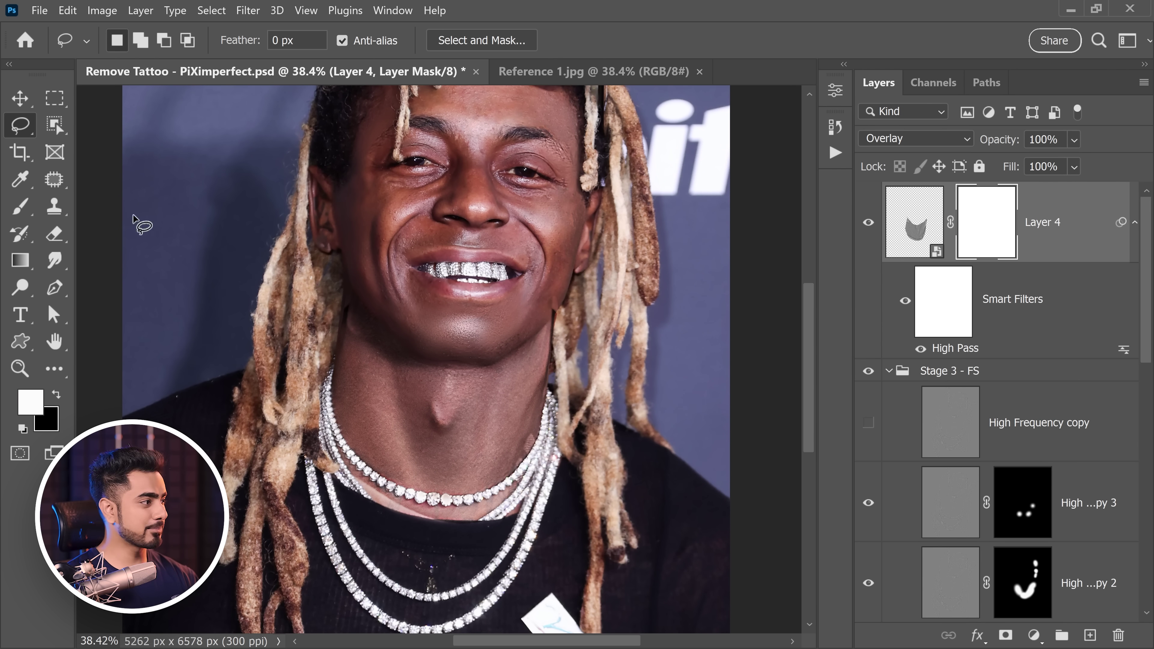
click(20, 207)
key(bracketright)
key(bracketright)
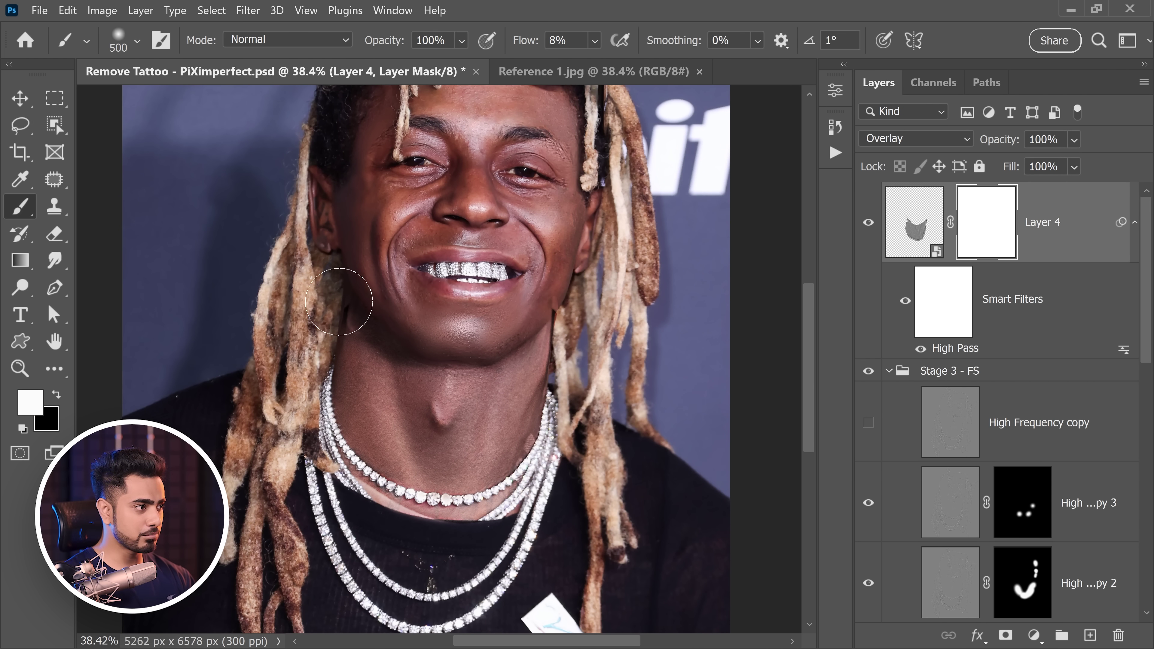
key(shift+0)
key(x)
click(347, 308)
drag(461, 339, 566, 291)
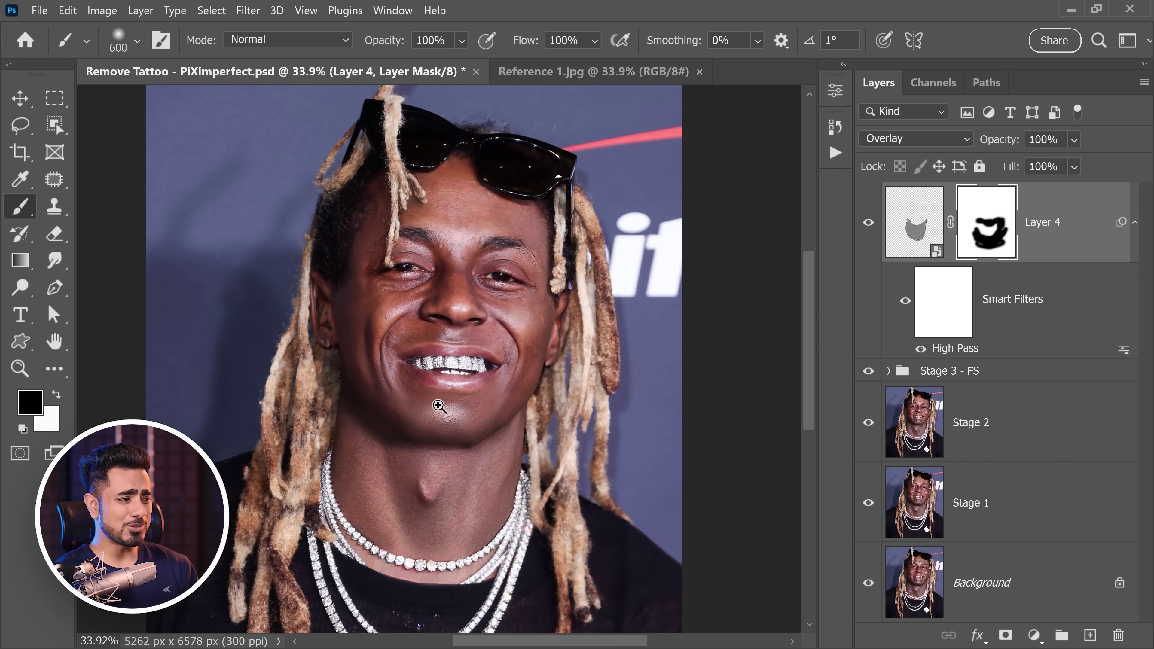
drag(439, 405, 484, 398)
drag(485, 398, 444, 394)
drag(466, 393, 456, 410)
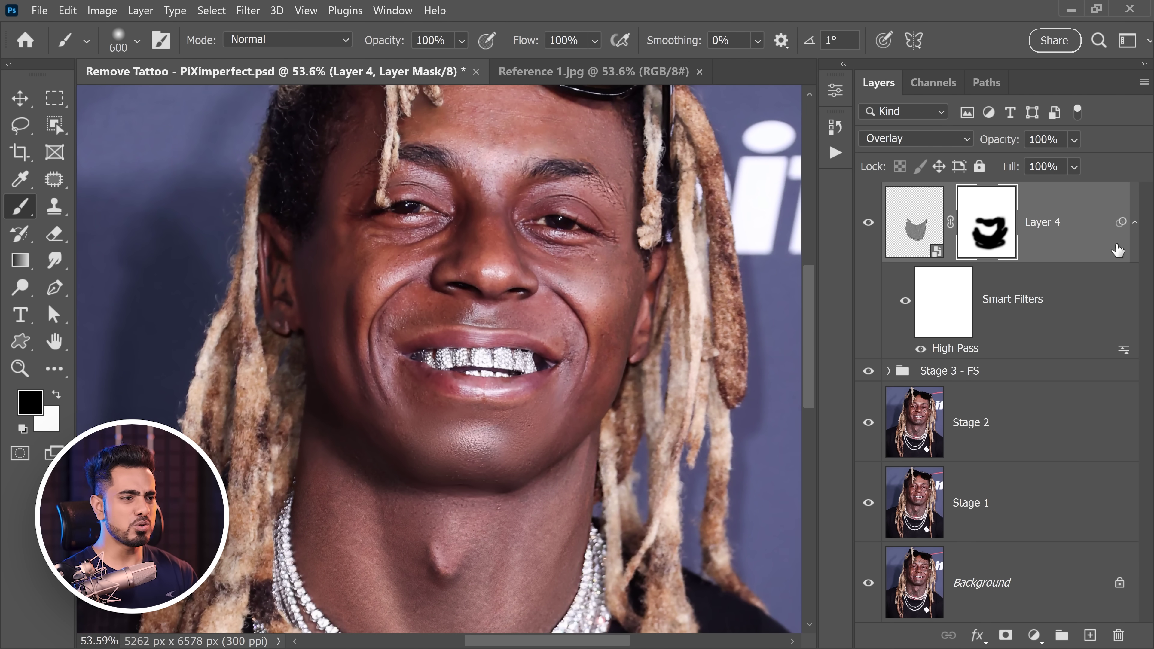
Paint white on the High Frequency copy 2 mask in the Stage 3 - FS group at brush size 250 to add texture below the lower lip.
click(889, 371)
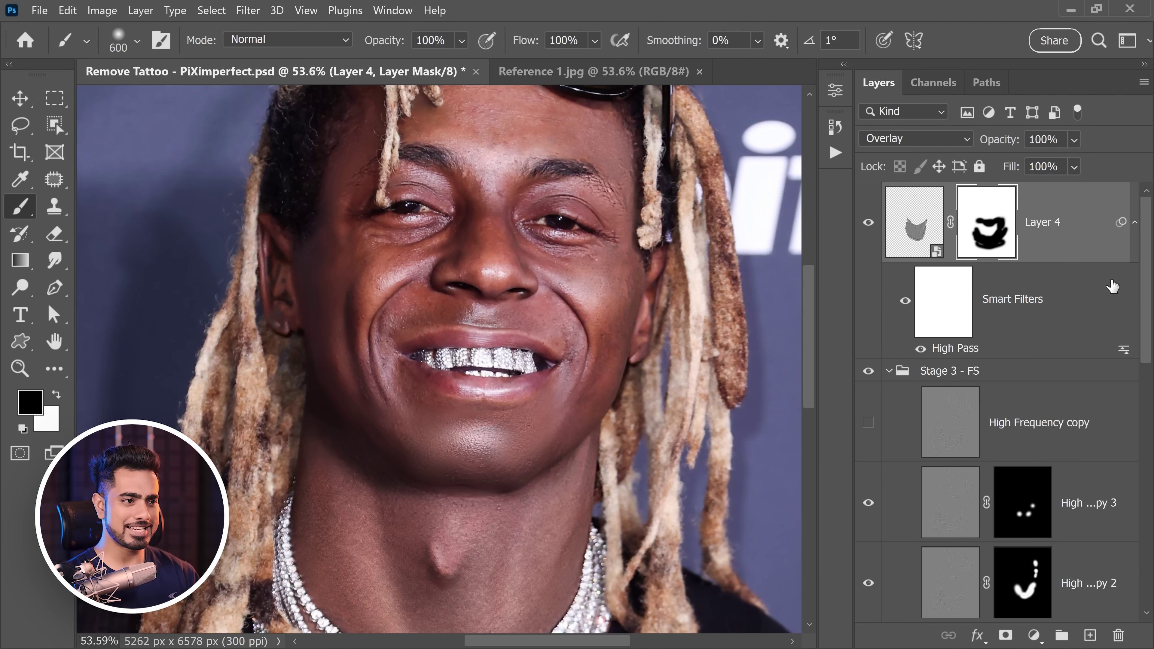
scroll(1036, 411, down, 3)
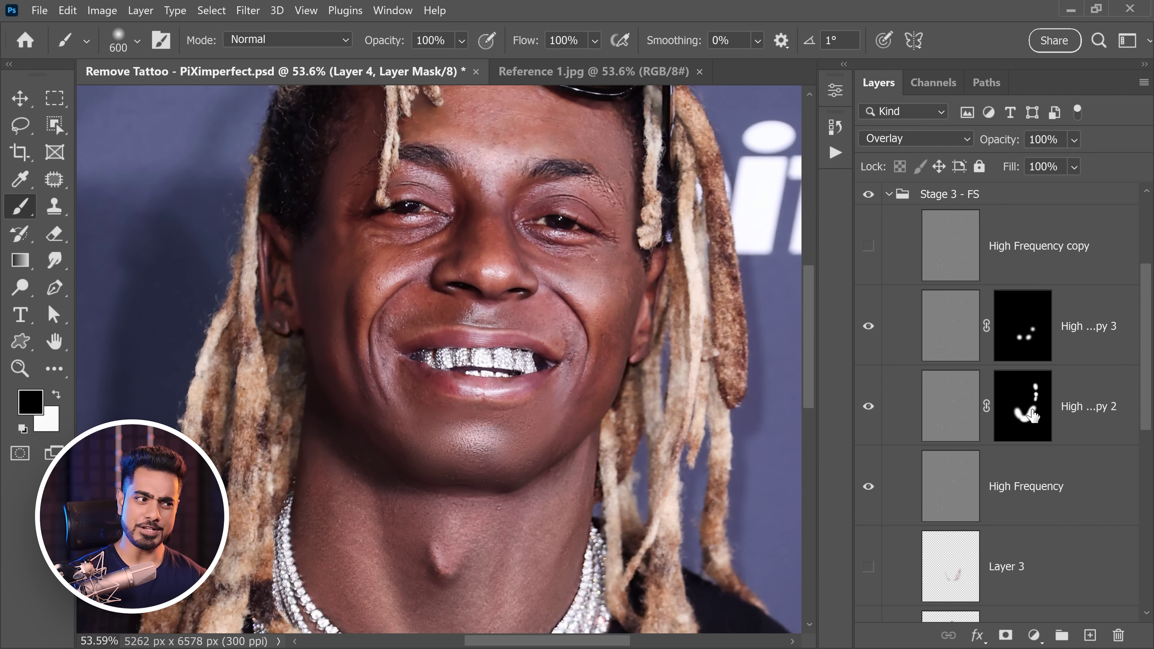
click(1032, 414)
key(bracketleft)
key(x)
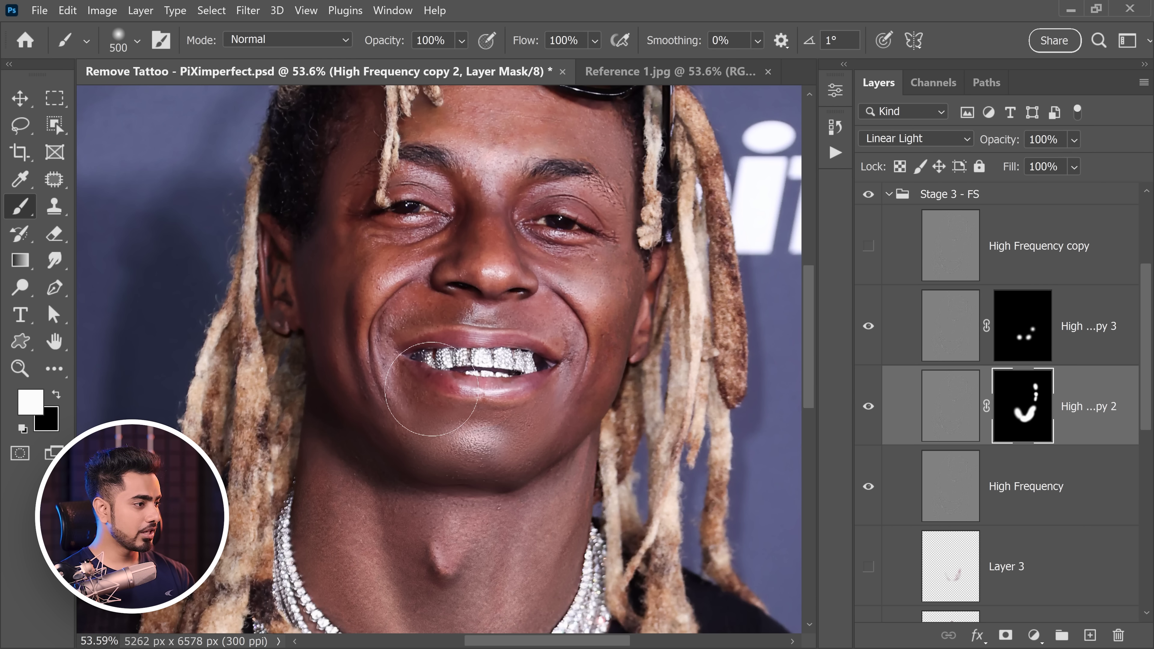
key(bracketleft)
key(bracketleft)
key(bracketleft)
key(bracketleft)
drag(453, 419, 465, 412)
key(bracketleft)
key(bracketleft)
drag(443, 418, 398, 423)
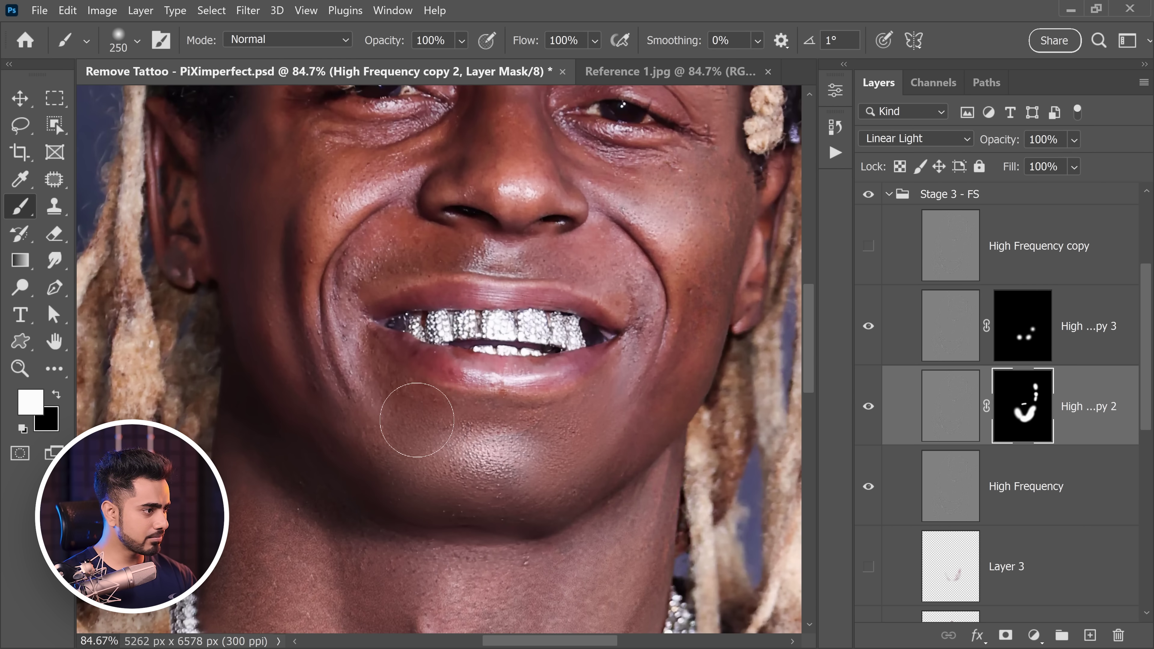
scroll(417, 421, down, 4)
drag(525, 400, 508, 419)
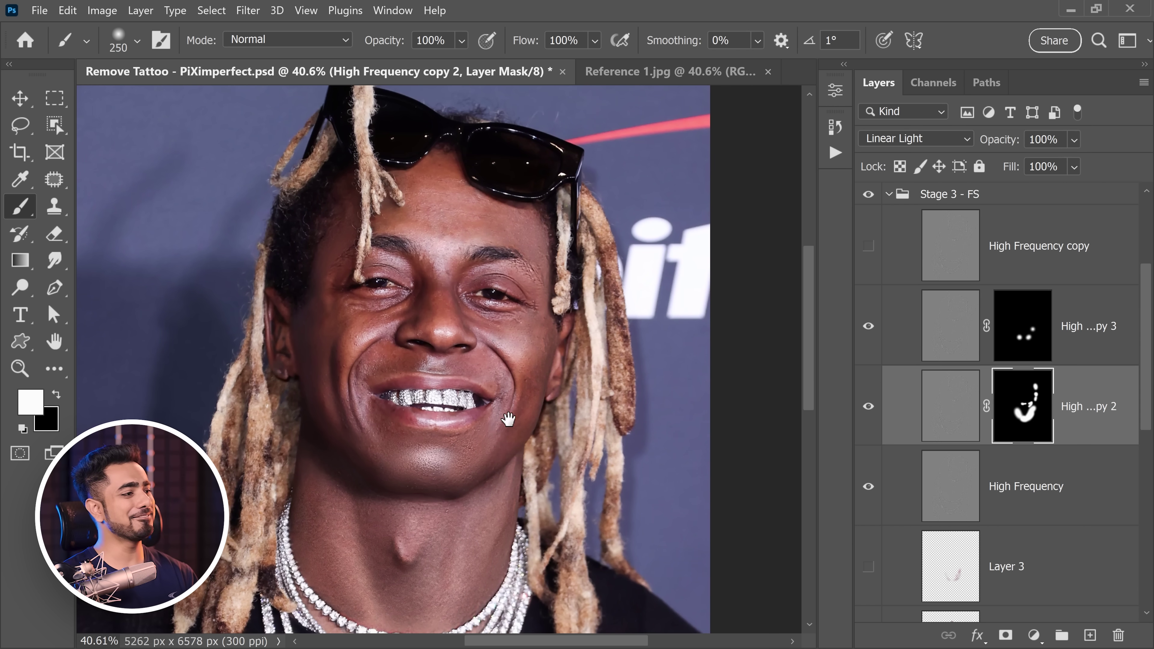